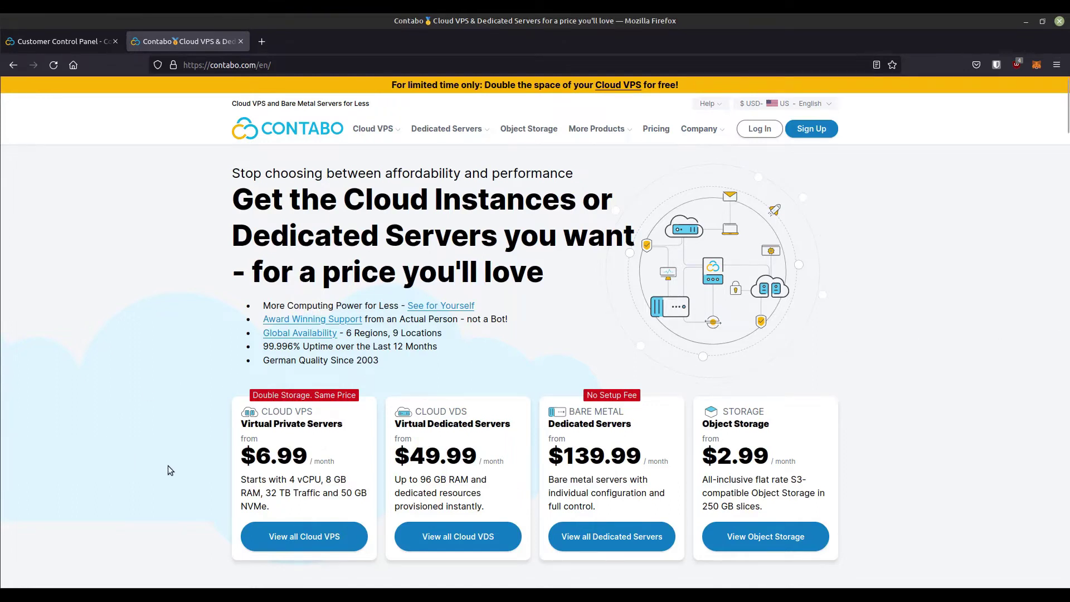
Step: From the homepage's full Cloud VPS list, choose Cloud VPS S to reach its configuration page
click(320, 529)
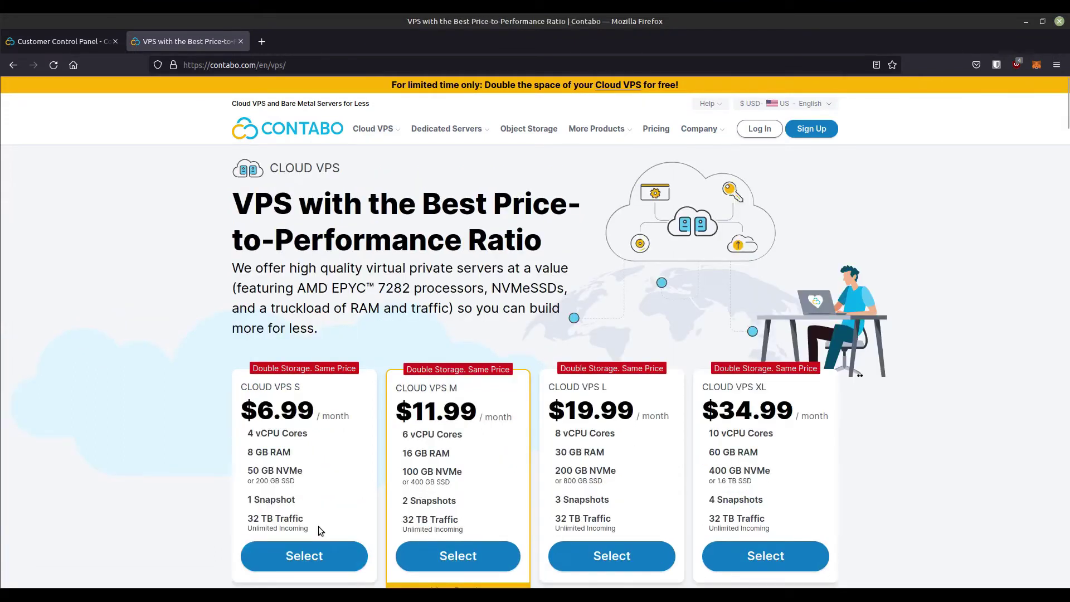
scroll(211, 445, down, 2)
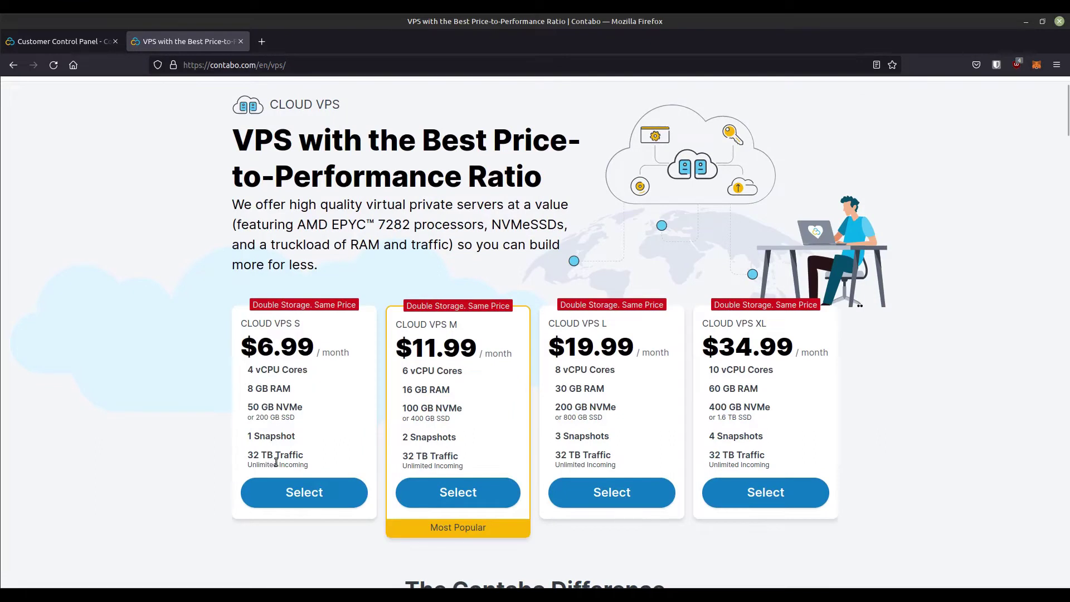
click(296, 489)
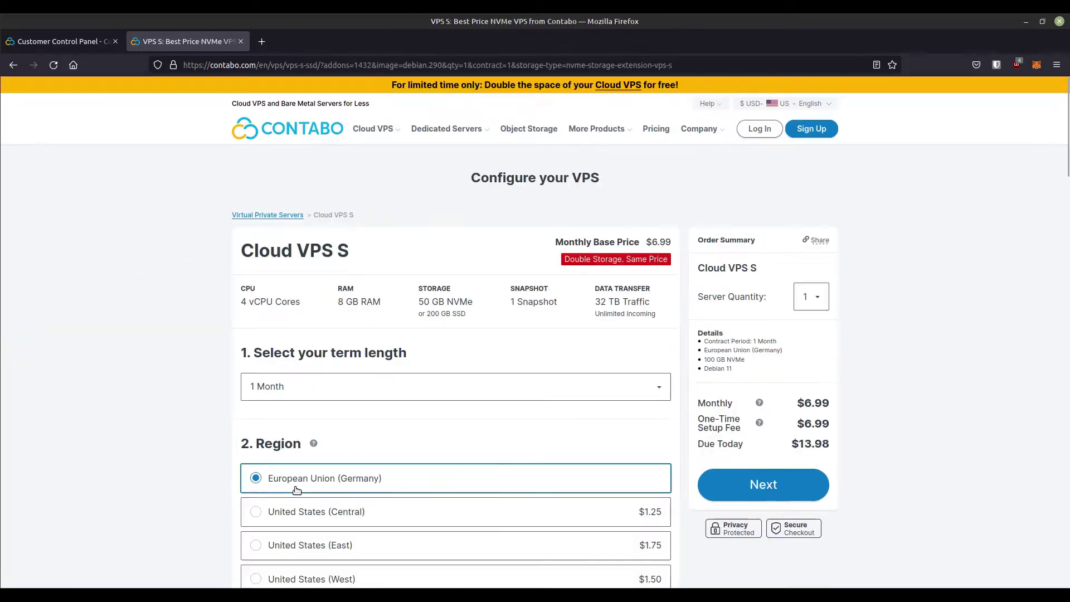
click(321, 394)
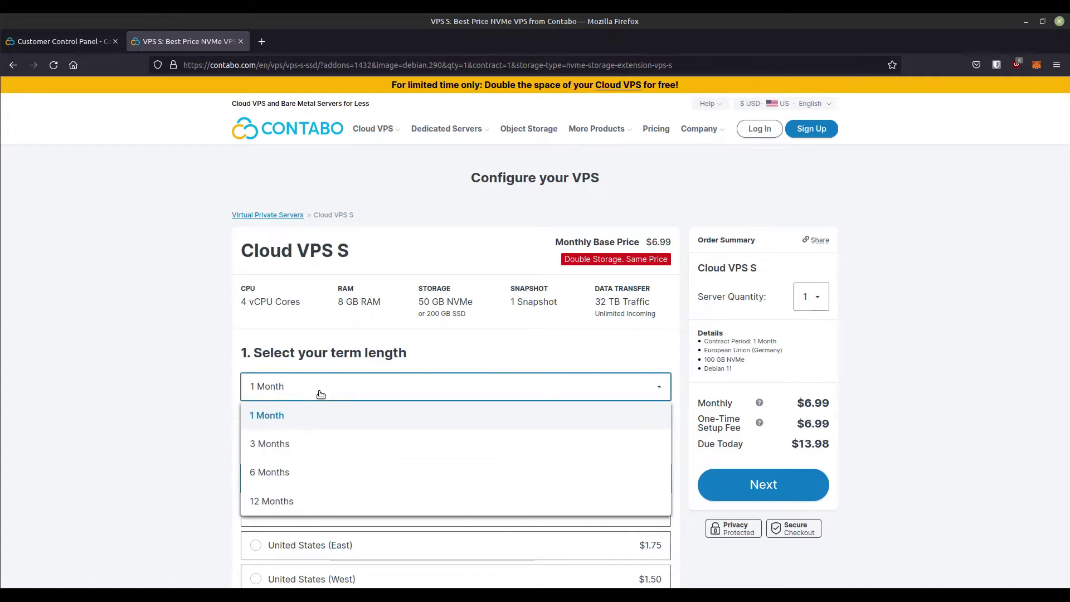
click(313, 443)
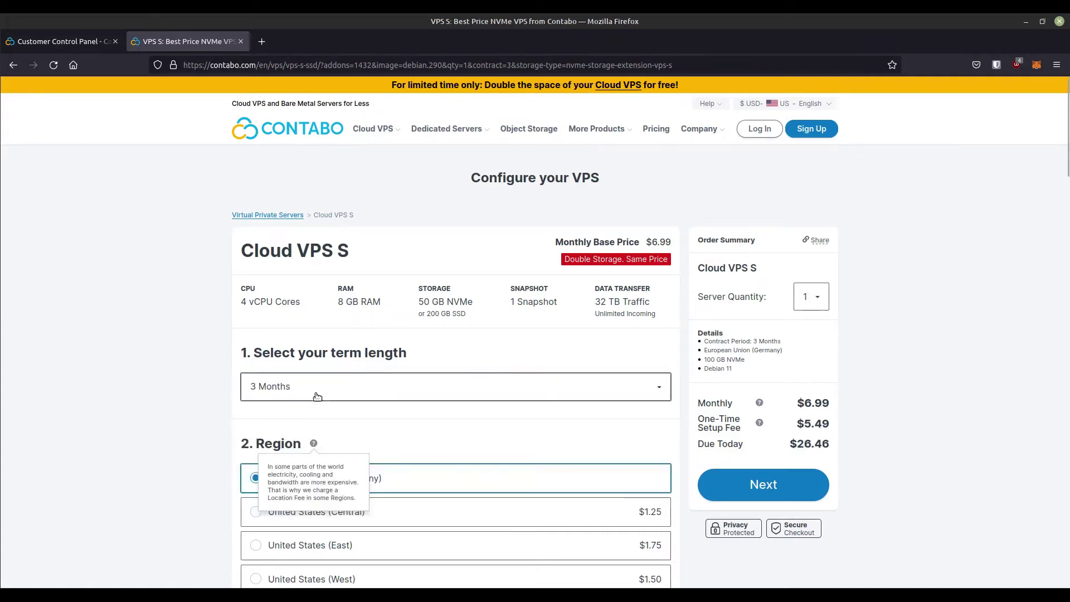
drag(836, 424, 796, 425)
click(387, 382)
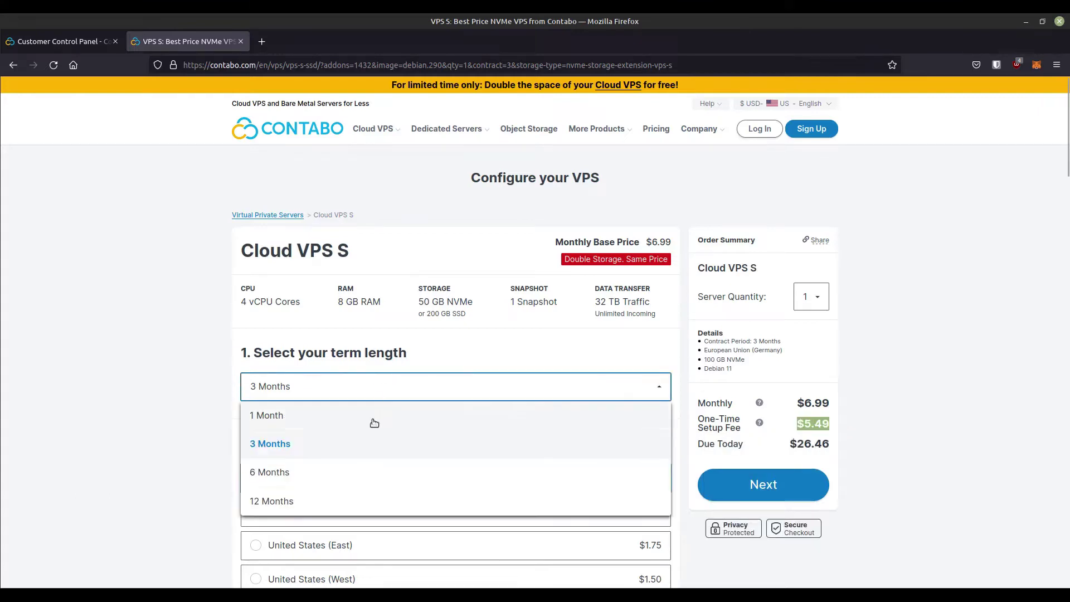
click(355, 471)
drag(780, 428, 832, 425)
click(357, 390)
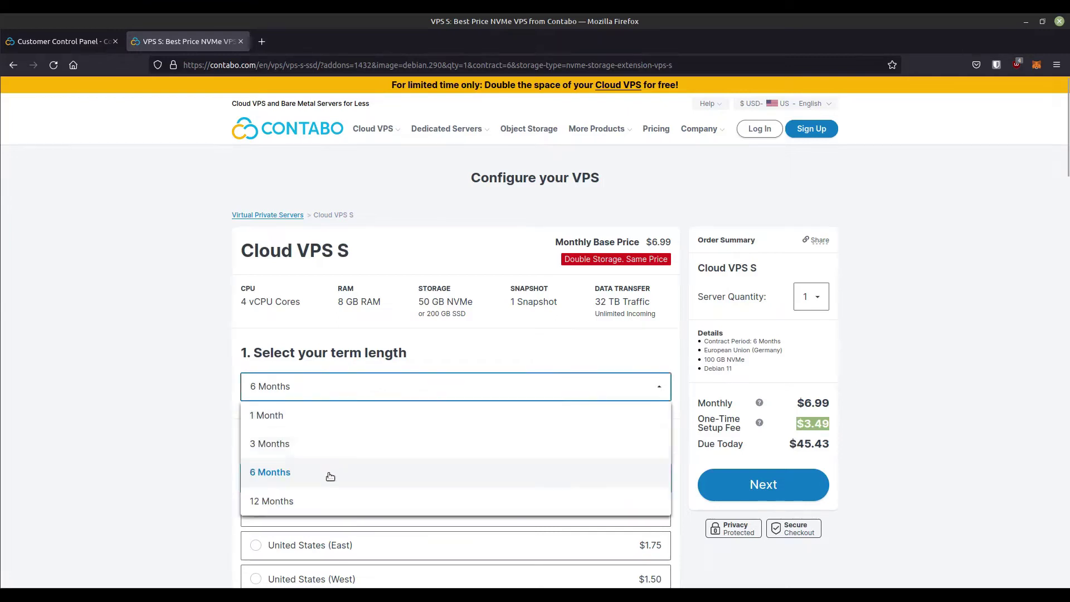
click(323, 502)
drag(790, 427, 837, 428)
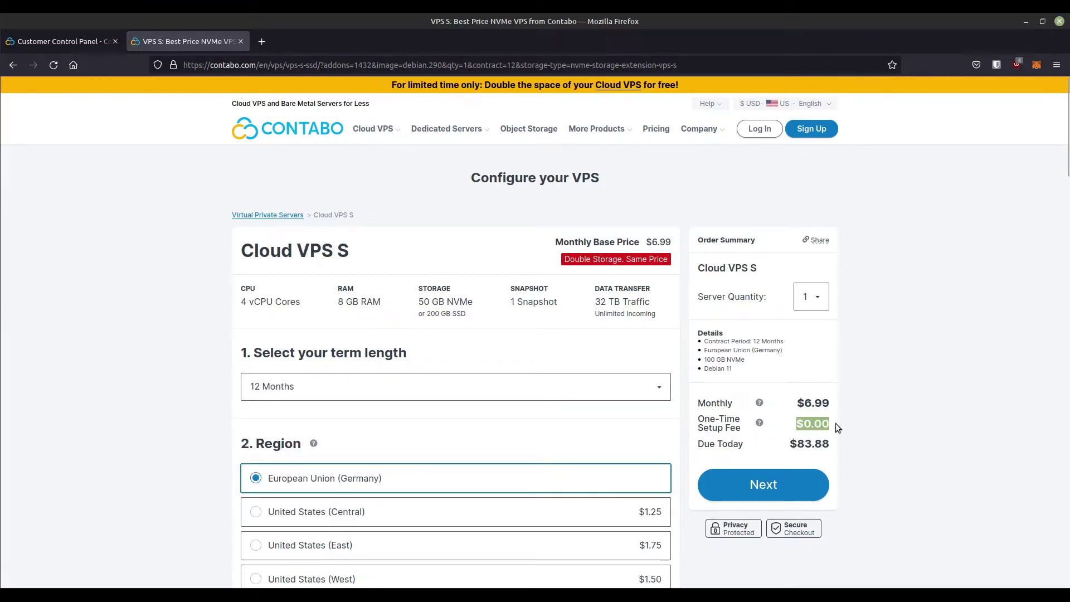
click(322, 392)
click(319, 414)
scroll(178, 390, down, 5)
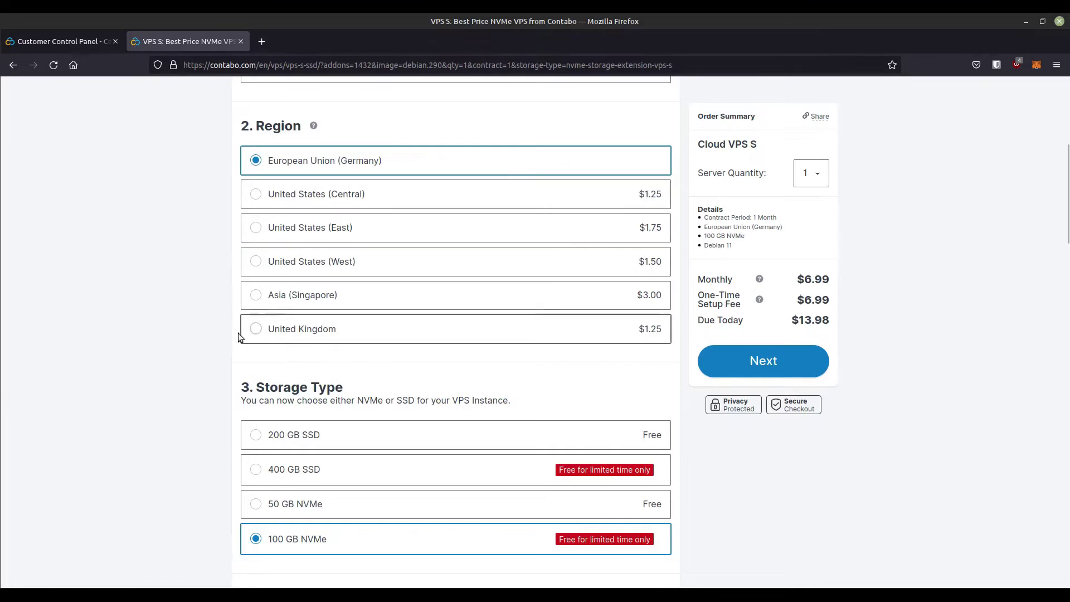
scroll(195, 354, down, 3)
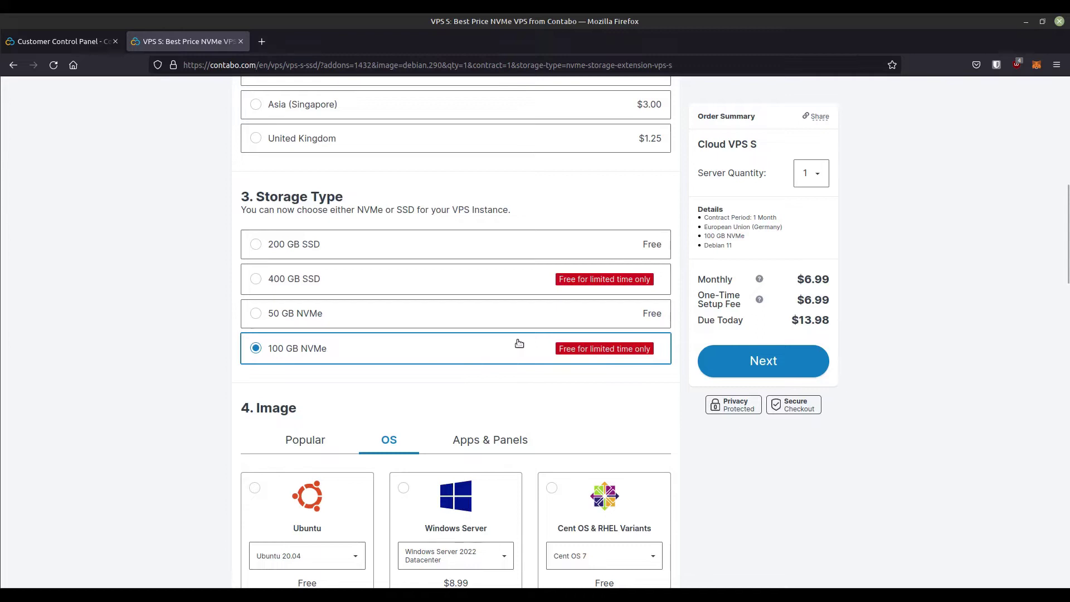
scroll(205, 367, down, 5)
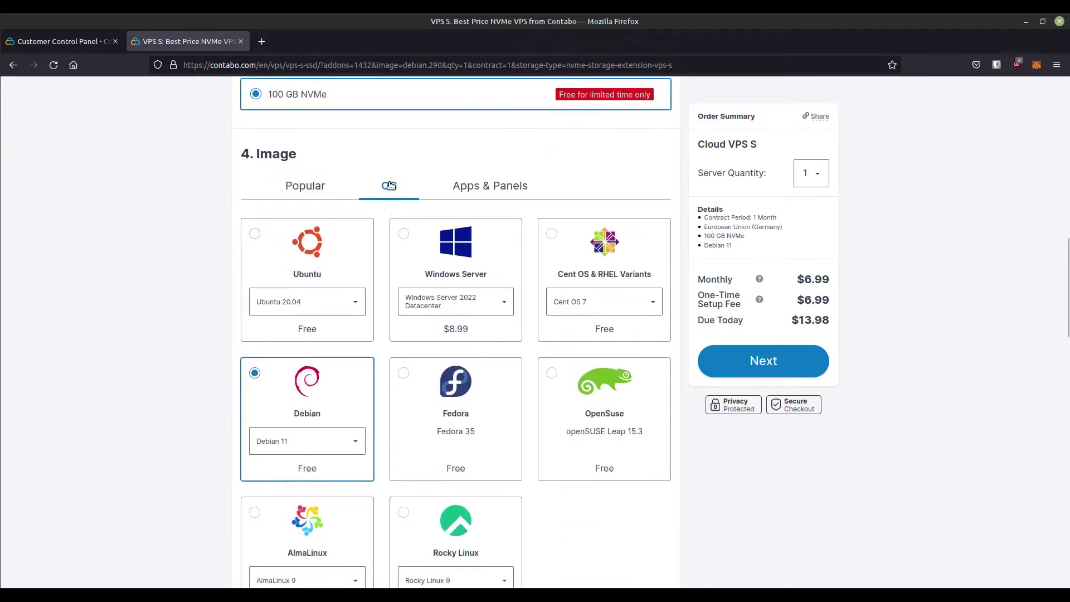
click(320, 192)
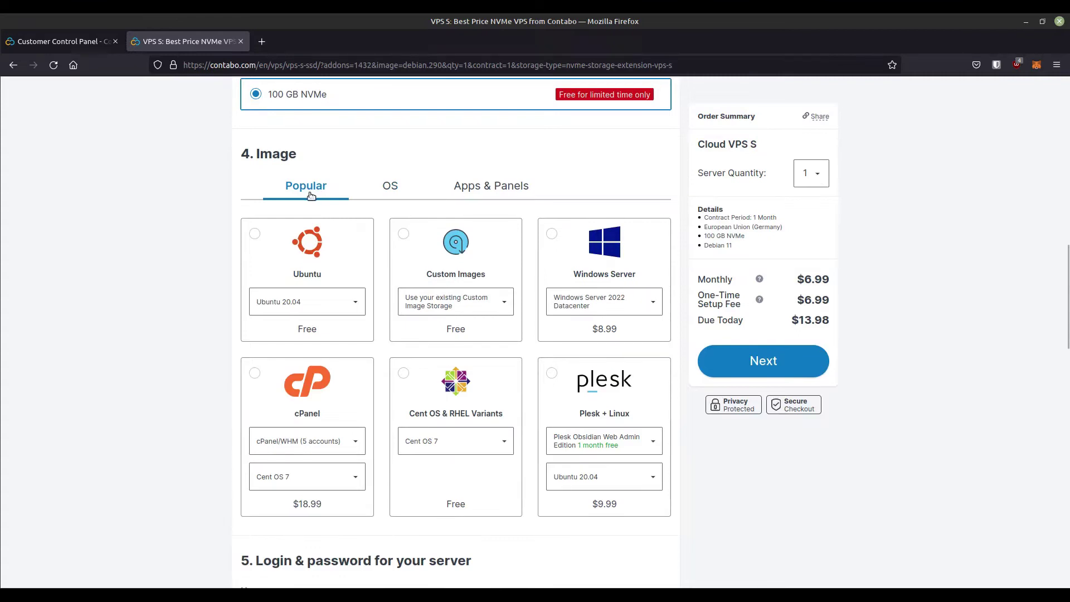
click(398, 191)
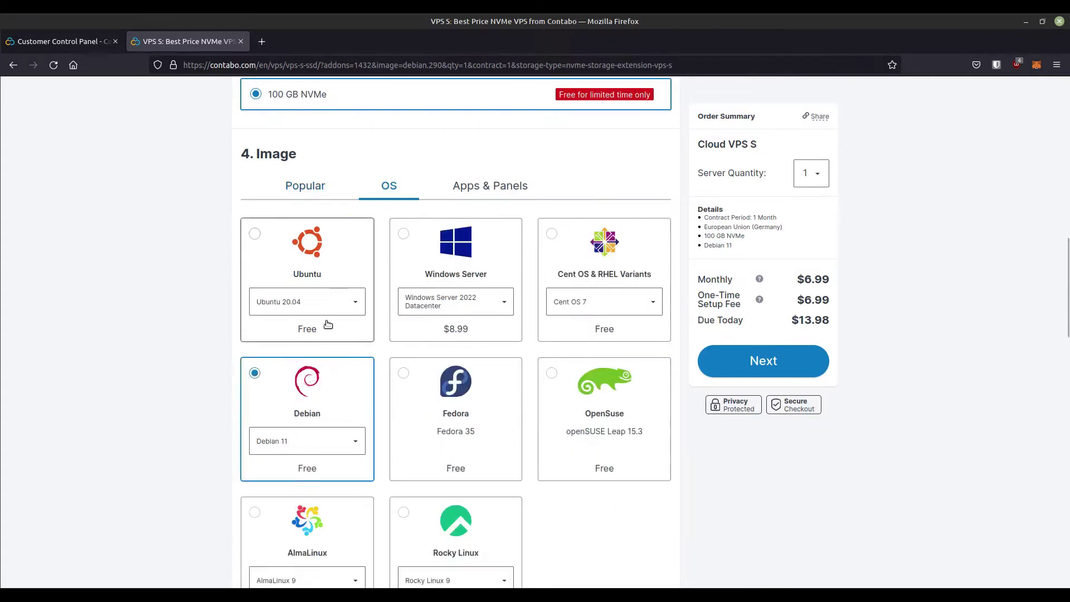
click(265, 441)
click(276, 467)
scroll(203, 405, down, 8)
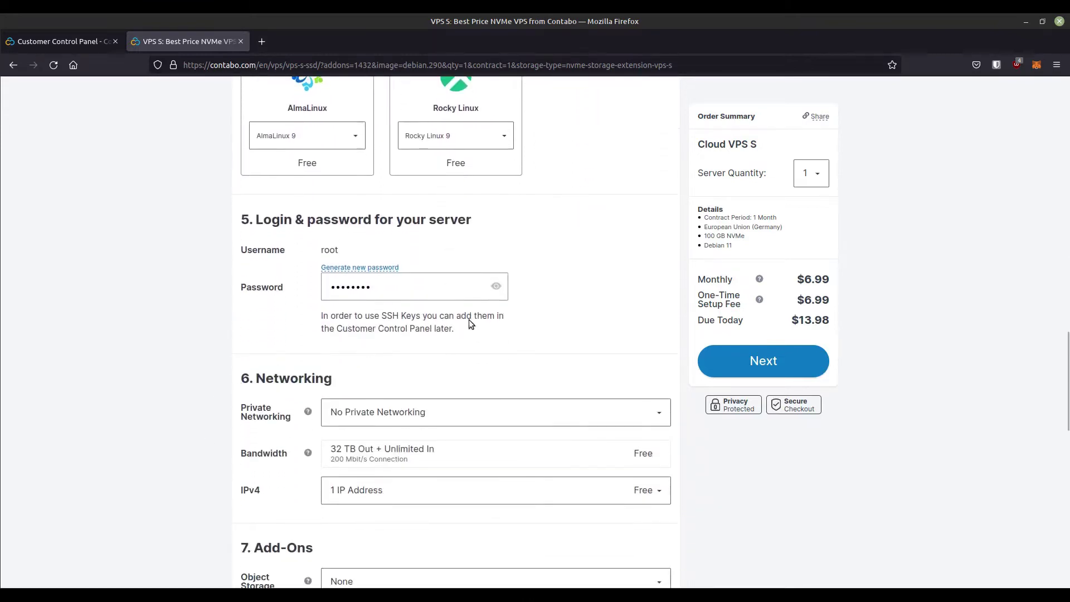
Step: Reveal the root password and replace it with a new 8-character alphanumeric password
click(496, 286)
drag(425, 285, 320, 289)
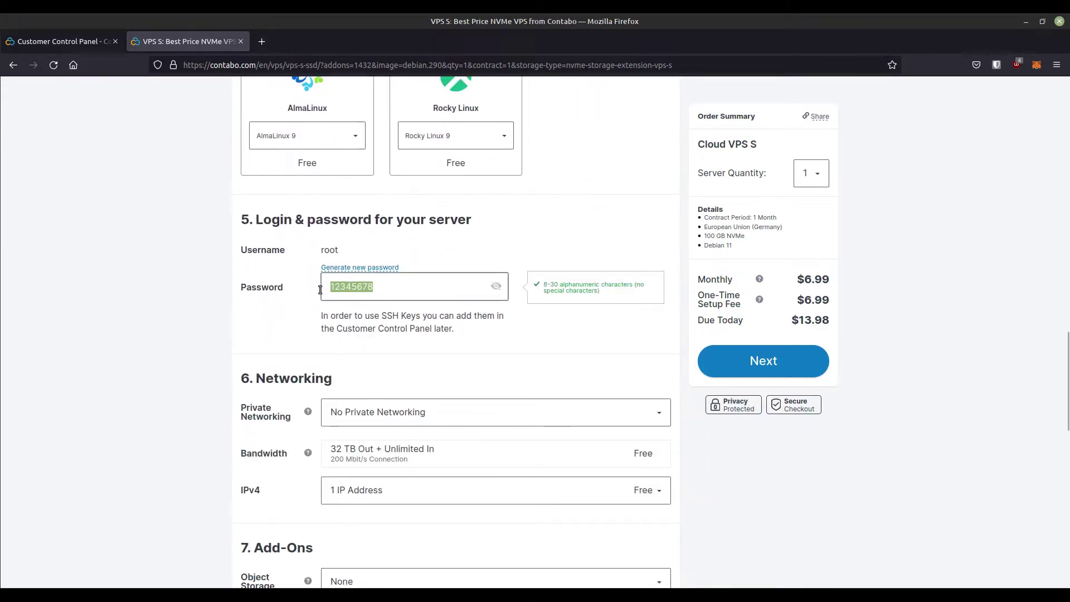
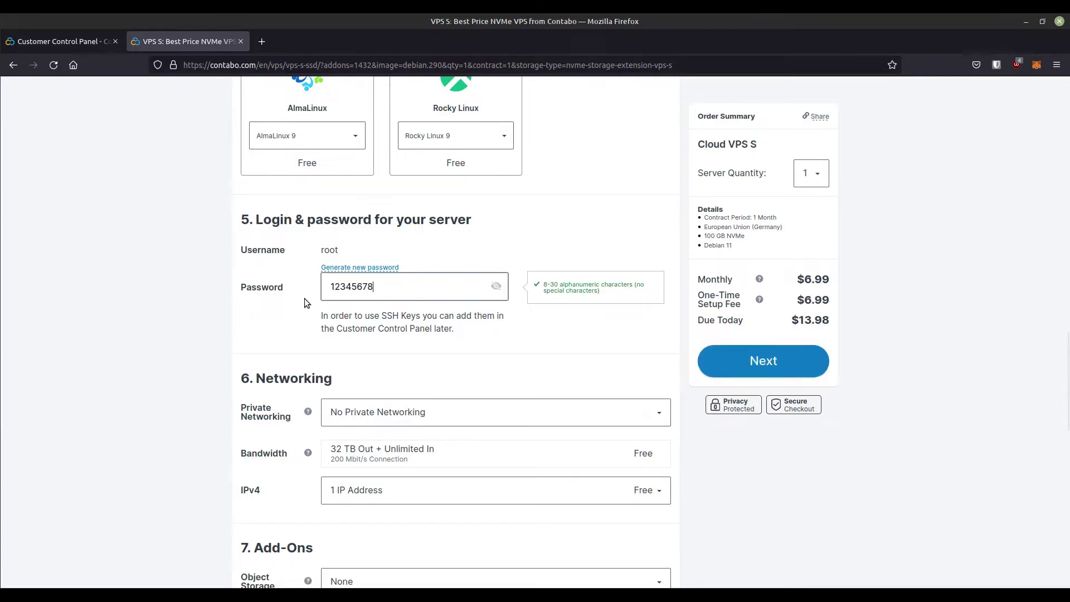
scroll(173, 315, down, 1)
scroll(176, 315, down, 2)
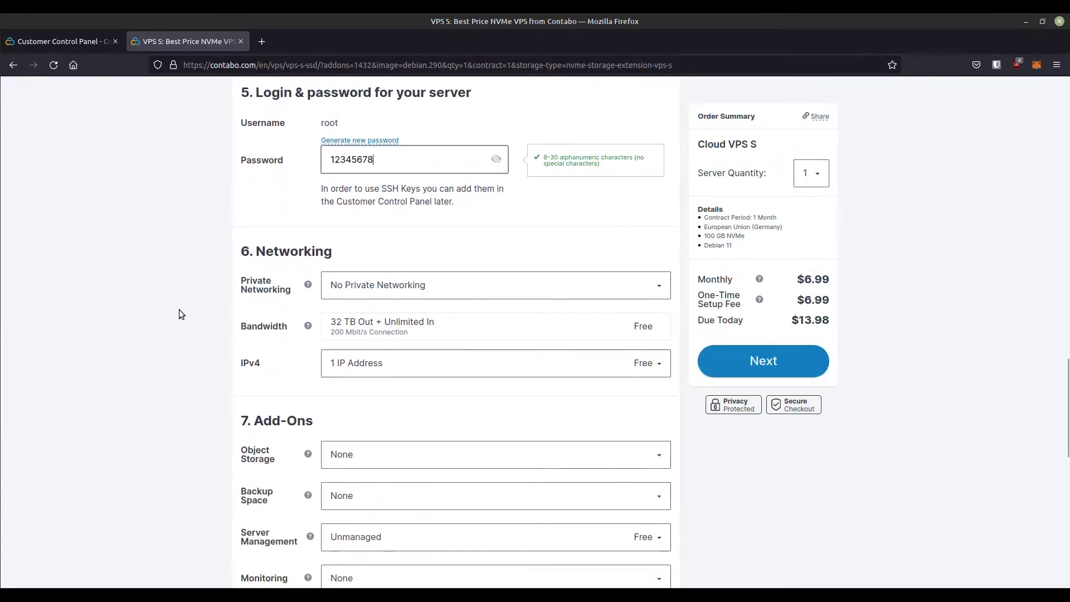
scroll(175, 293, down, 2)
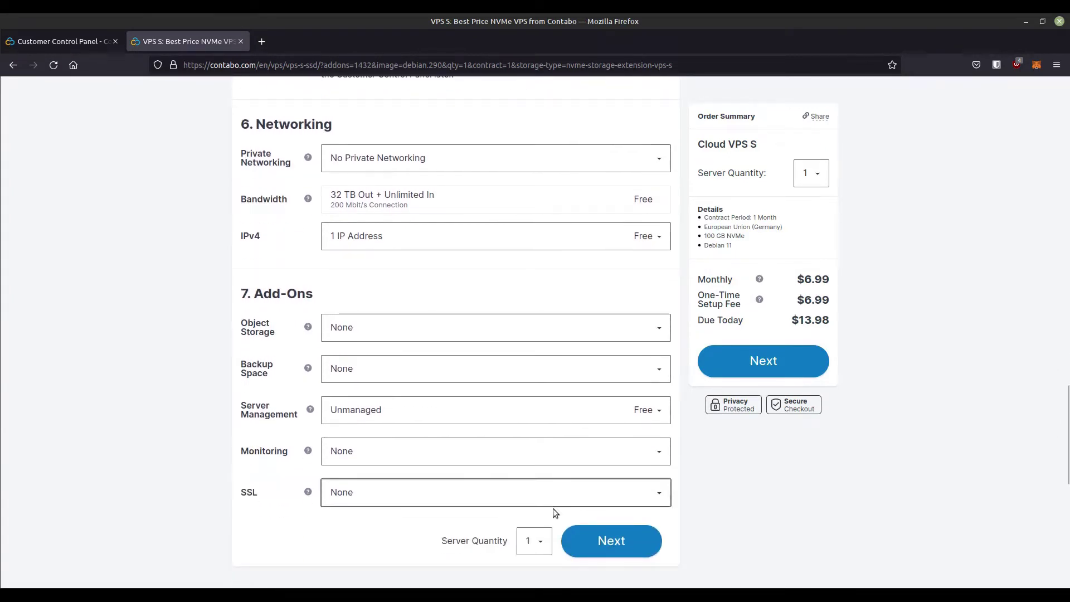
Step: Continue the Cloud VPS S order to checkout and review the Register or Login form
click(608, 540)
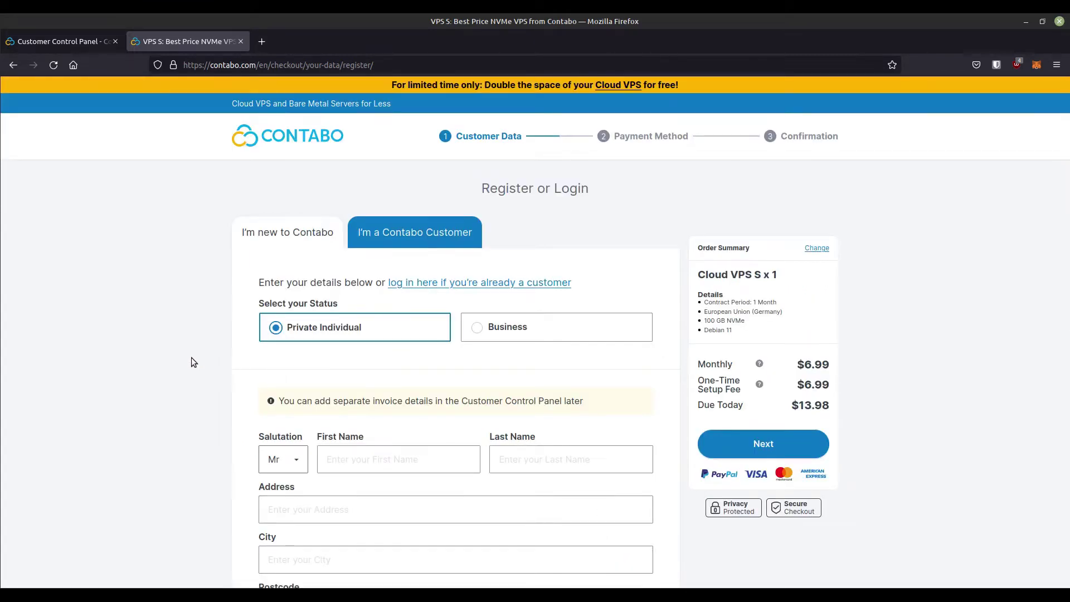
scroll(191, 358, down, 5)
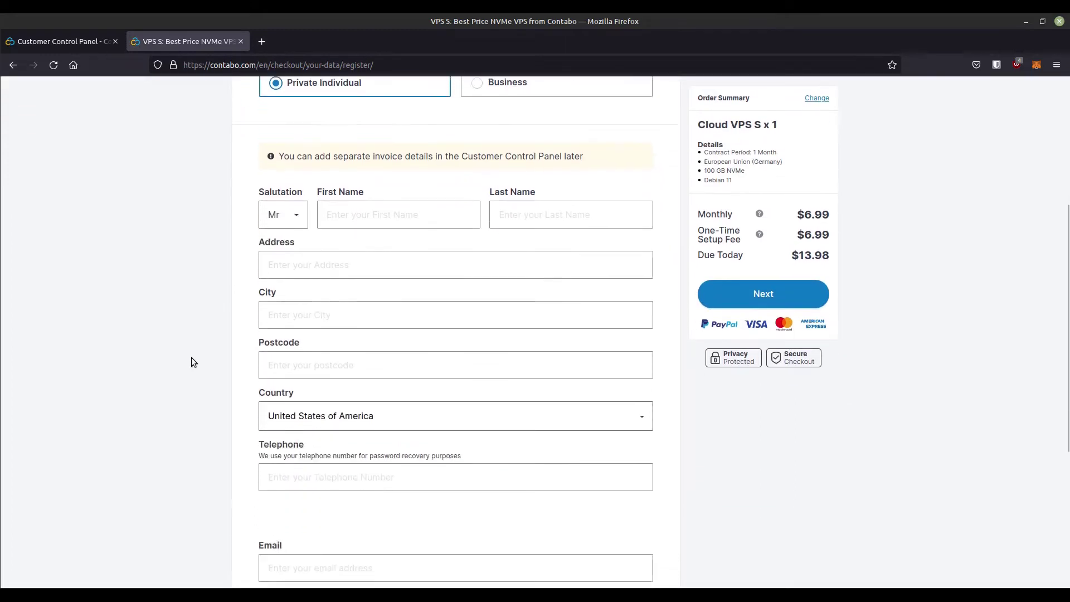
scroll(189, 359, down, 3)
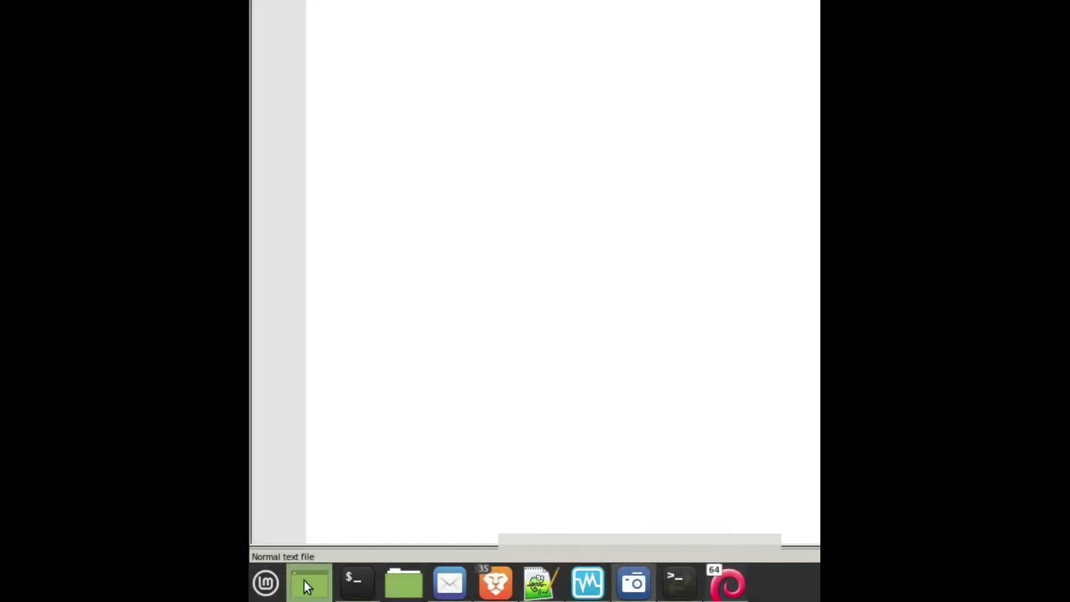
Step: Launch Terminal from the Mint menu by searching for 'termin'
click(260, 592)
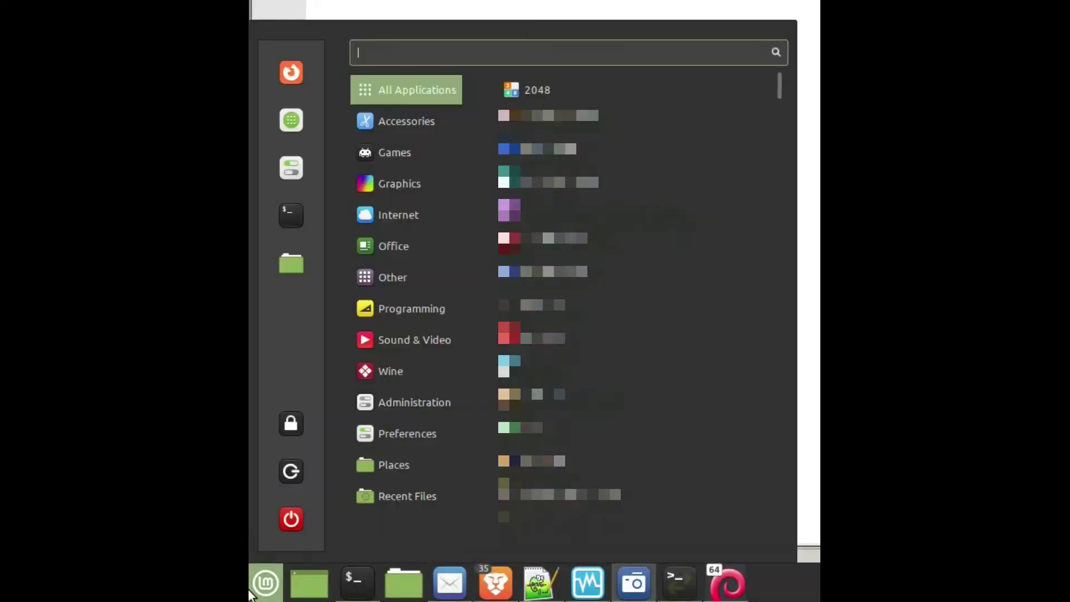
text(termin)
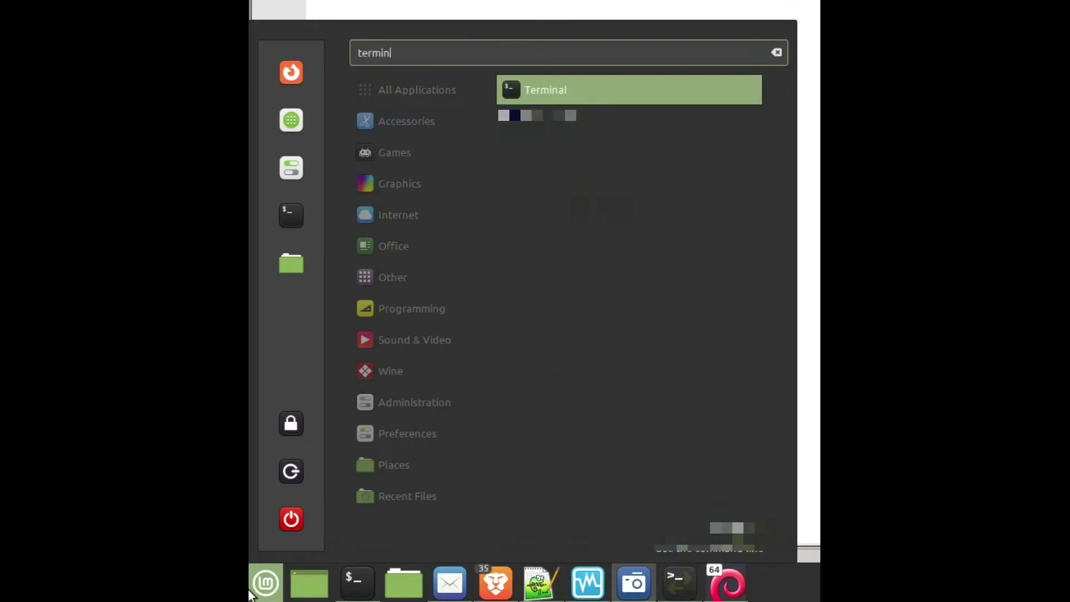
click(554, 89)
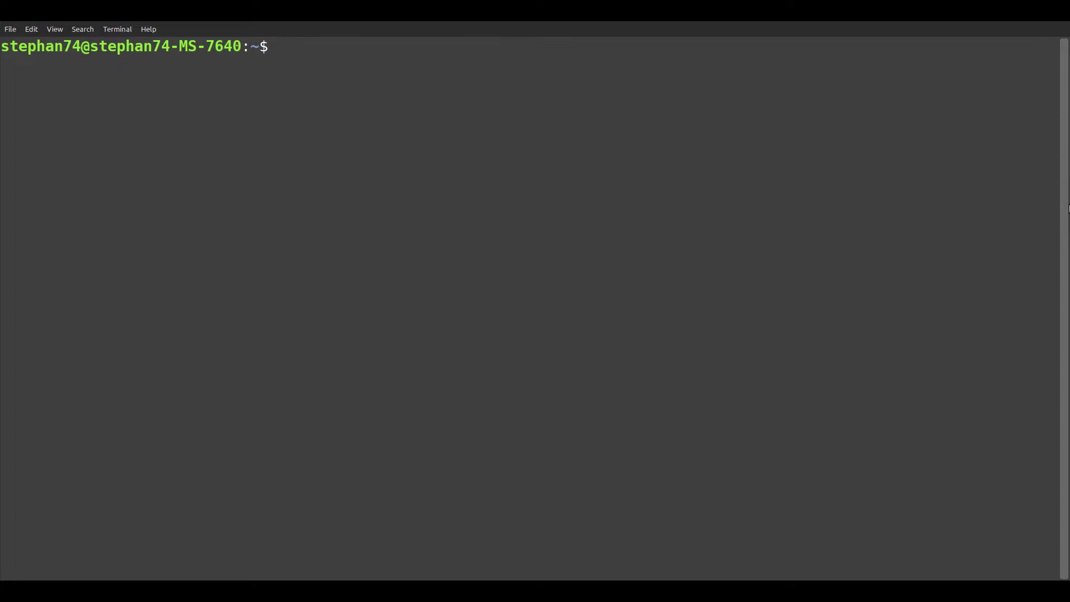
text(ssh root@127.0.1.1)
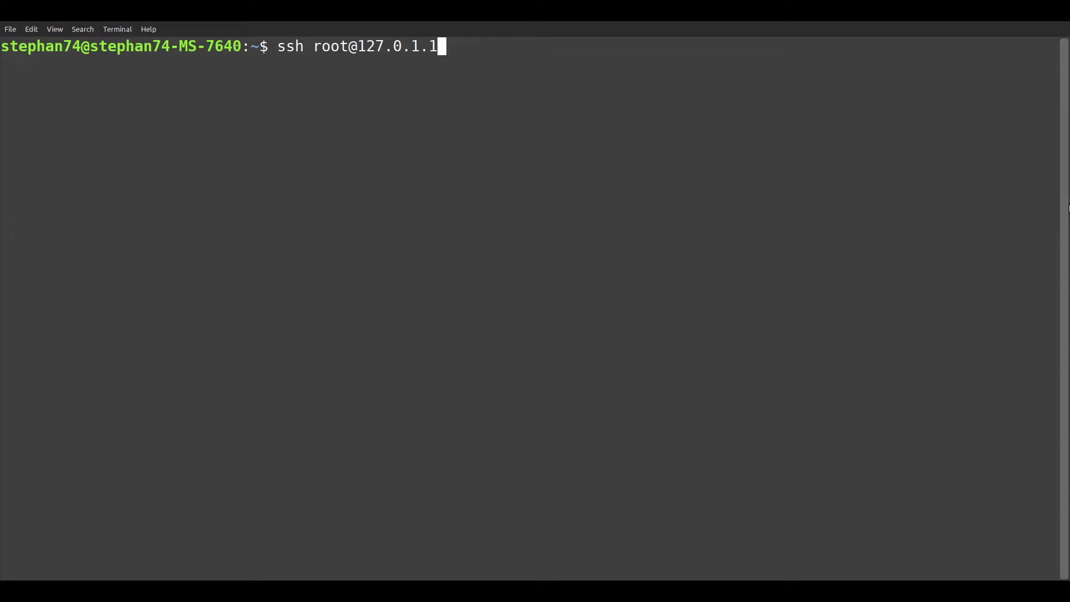
key(Left)
key(Left)
key(Left)
key(Left)
key(Left)
key(Left)
key(Left)
key(Left)
key(Left)
key(Left)
key(Left)
key(Left)
key(Left)
key(Left)
text(-p 2222)
key(End)
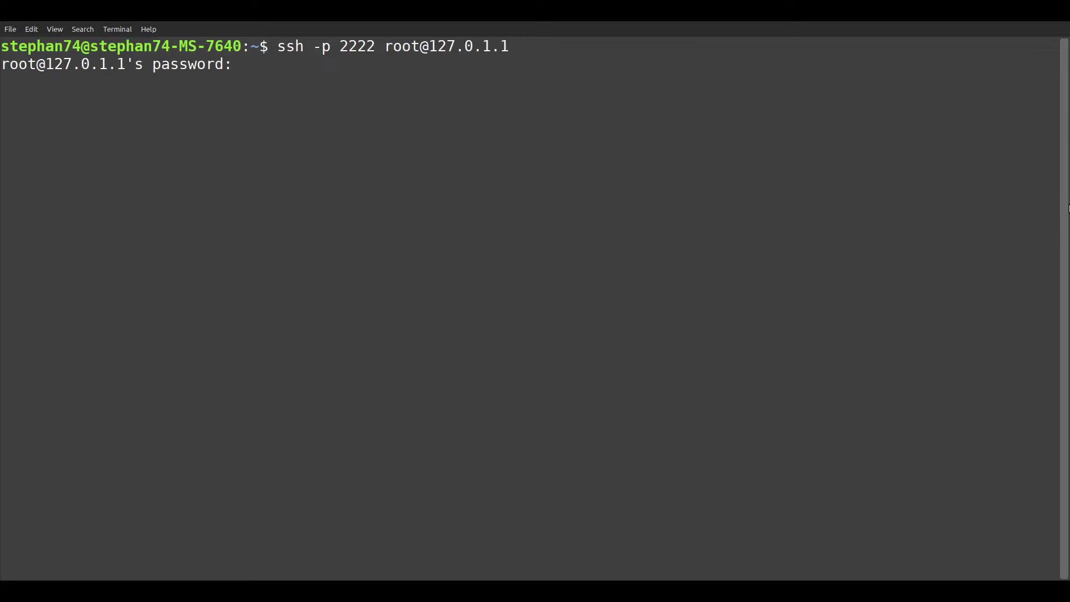
key(Return)
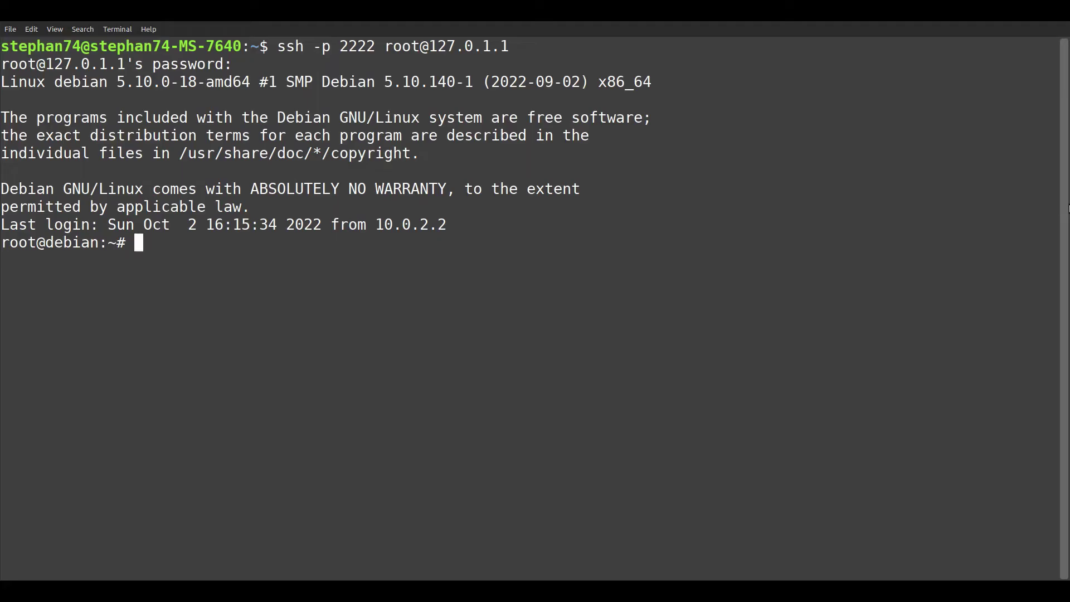
Step: Refresh the package lists and upgrade the system with apt update and apt upgrade
text(apt upf)
key(BackSpace)
text(date)
key(Return)
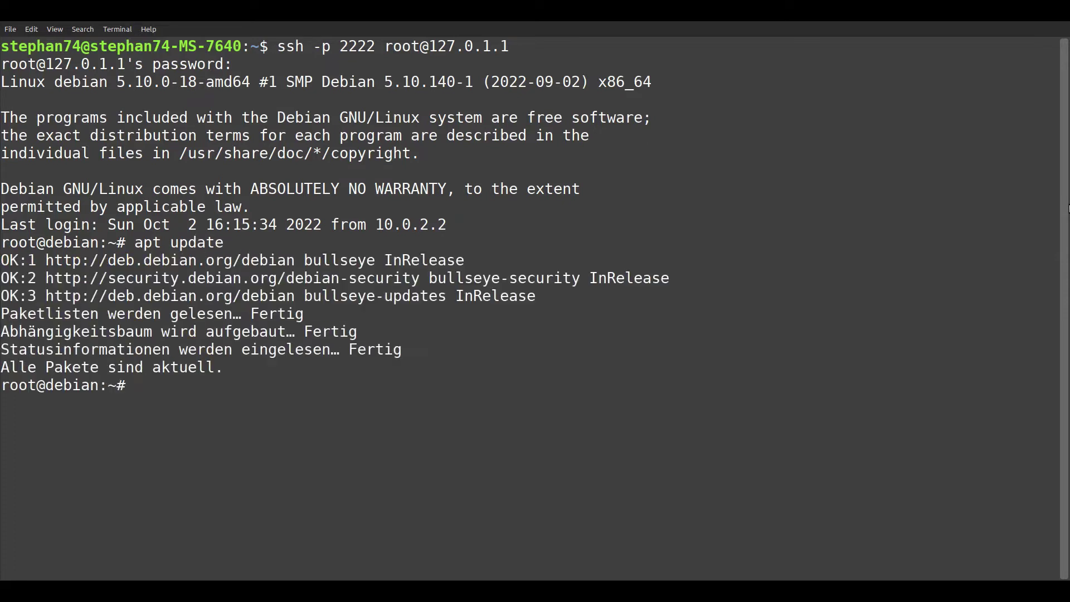
text(apt upgrade)
key(Return)
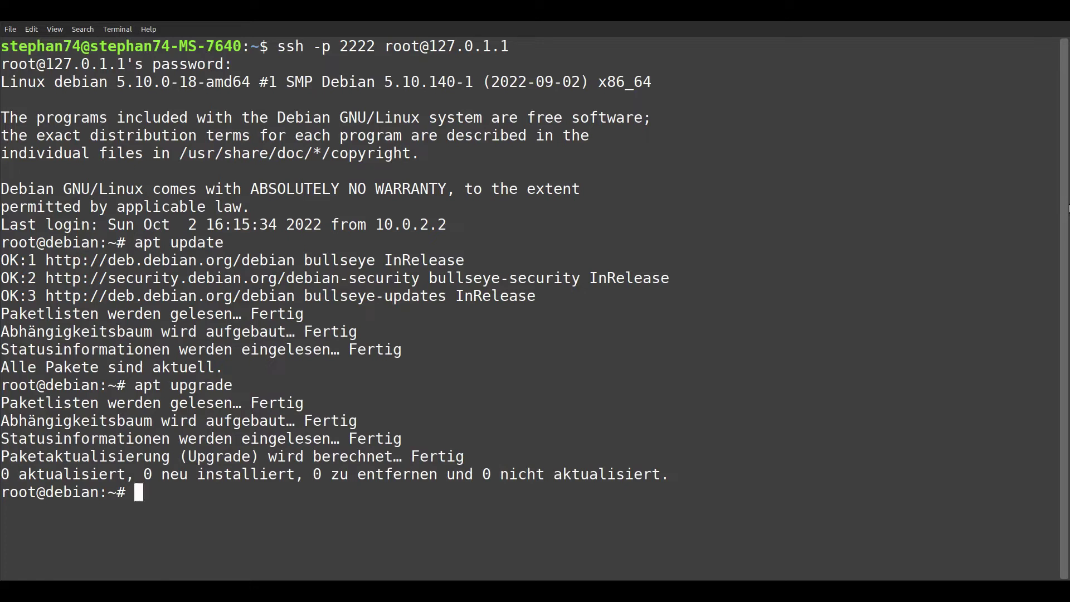
Step: Install sudo and screen with apt, confirming the screen install with J
text(apt install sudo)
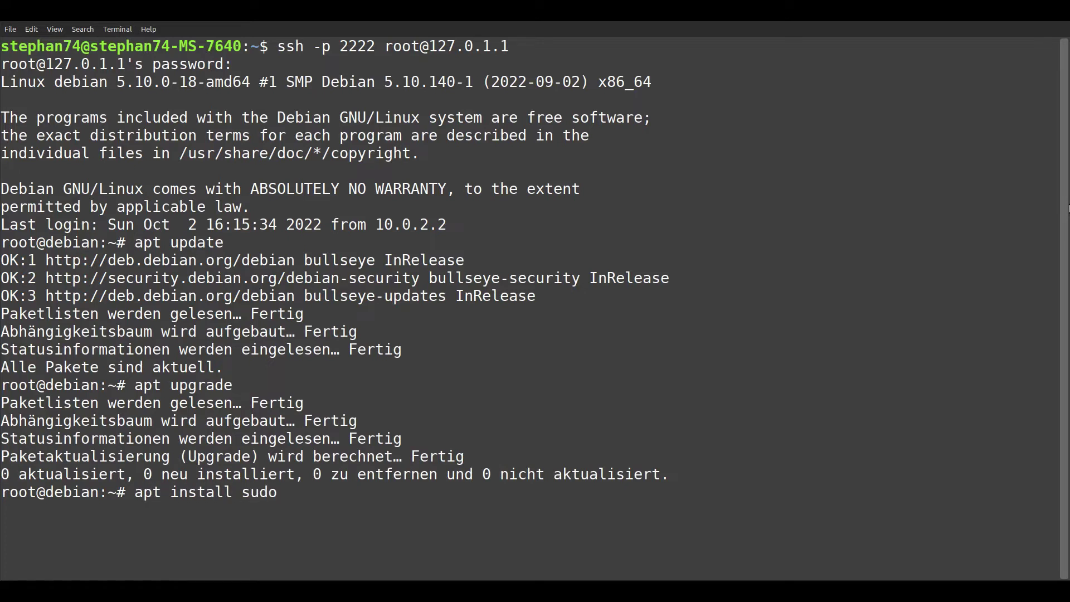
key(Return)
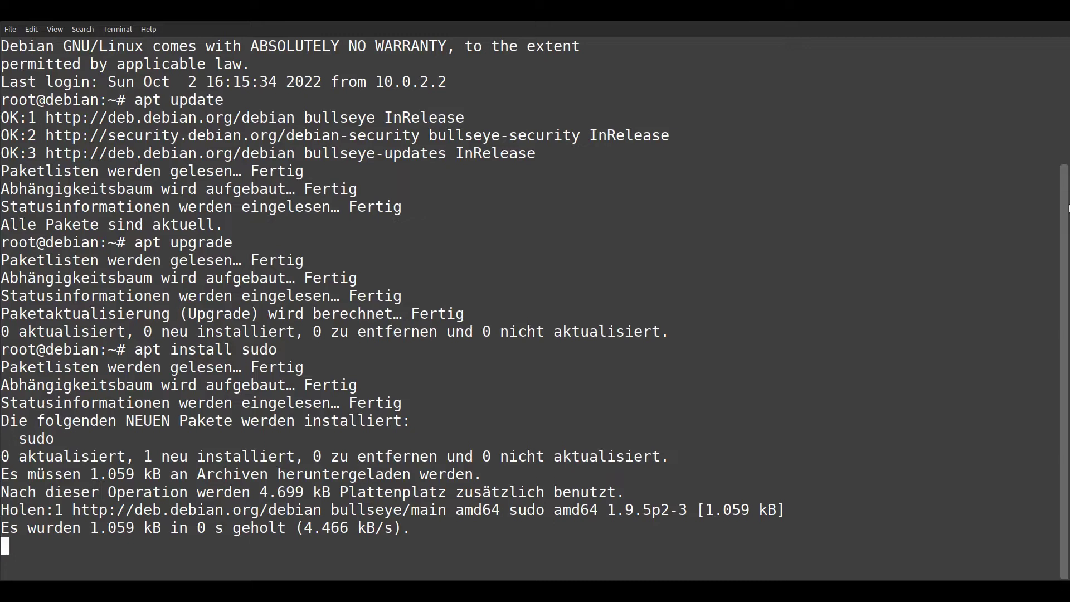
text(apt install )
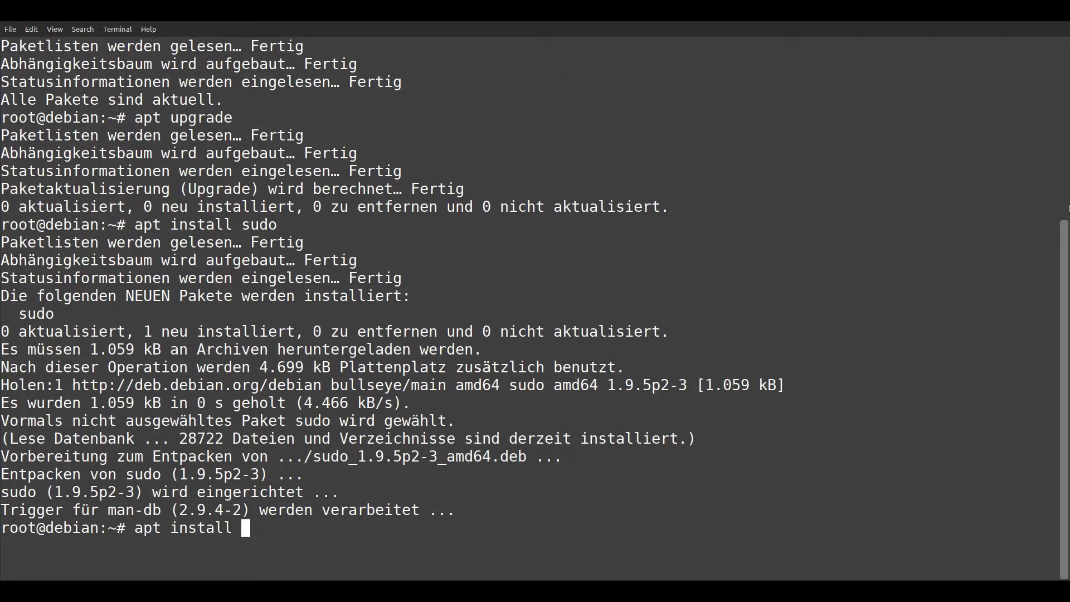
text(screen)
key(Return)
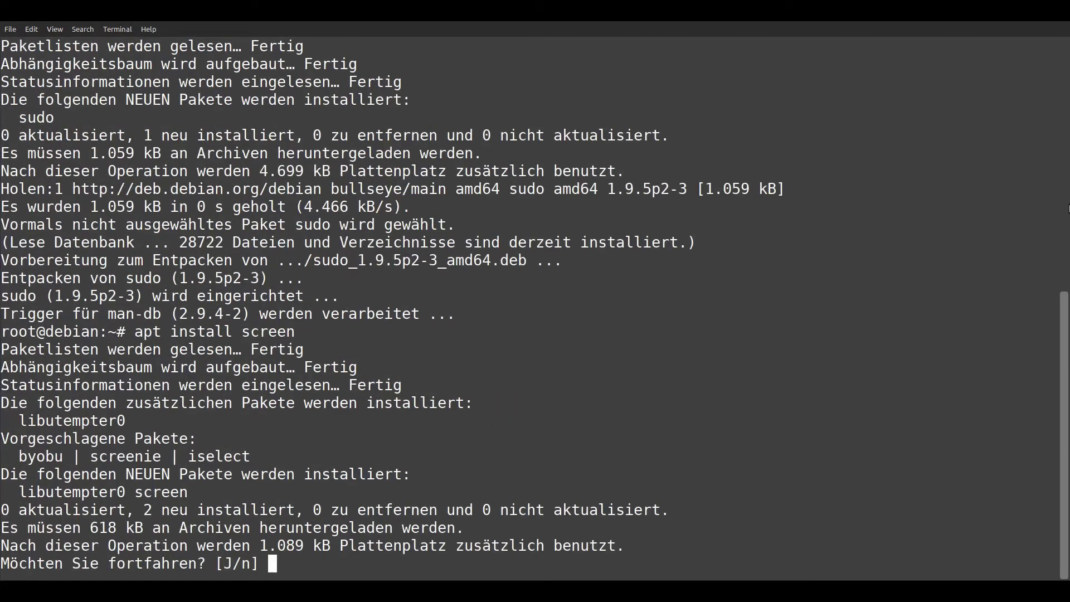
text(J)
key(Return)
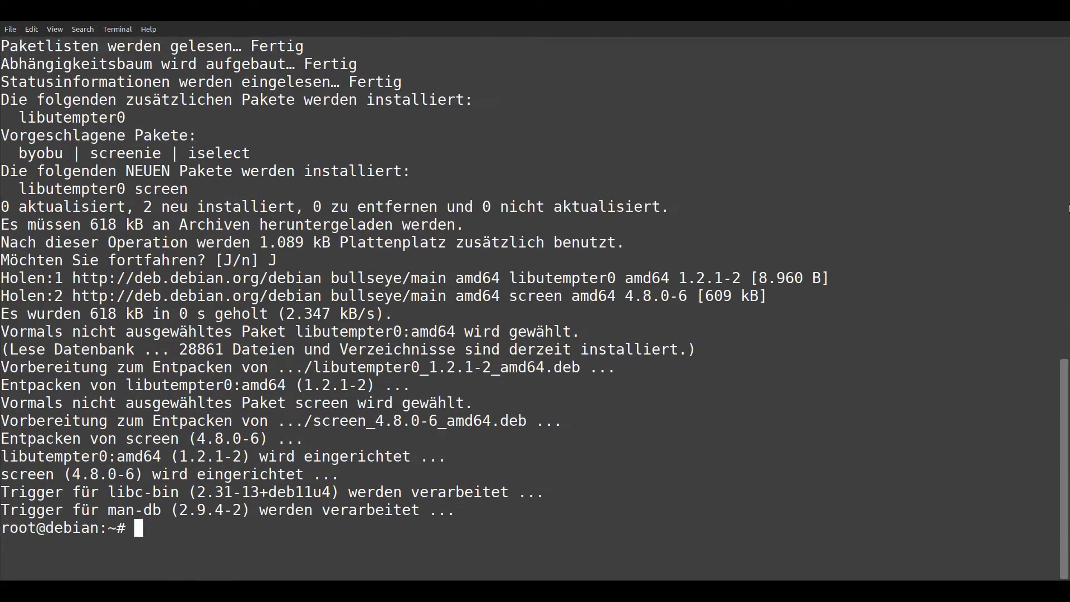
Step: Install unzip with apt and clear the terminal output
text(apt insa)
key(BackSpace)
text(tal)
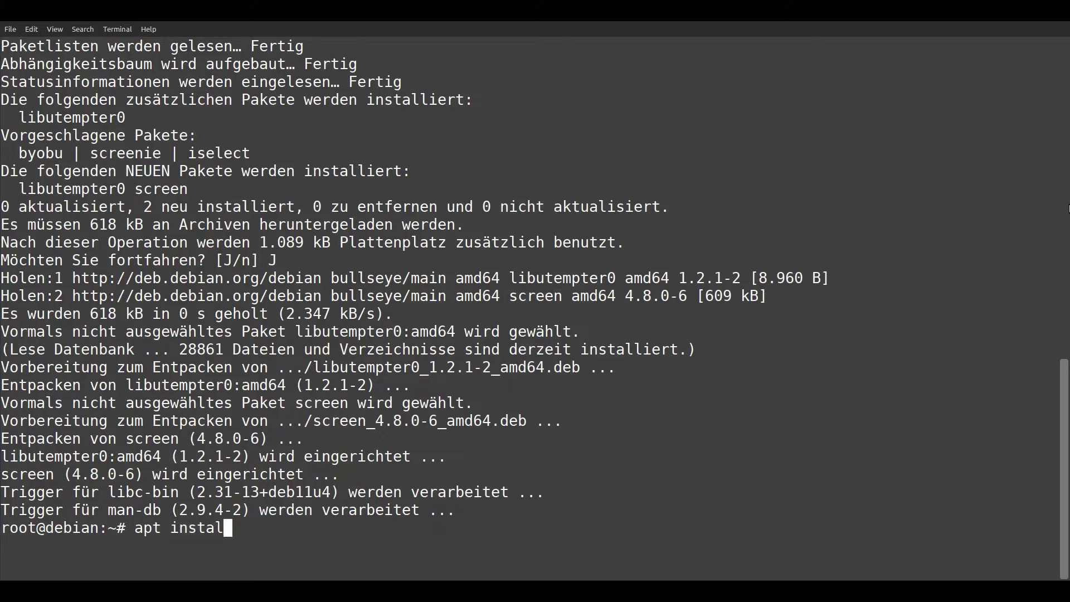
text(l unzip)
key(Return)
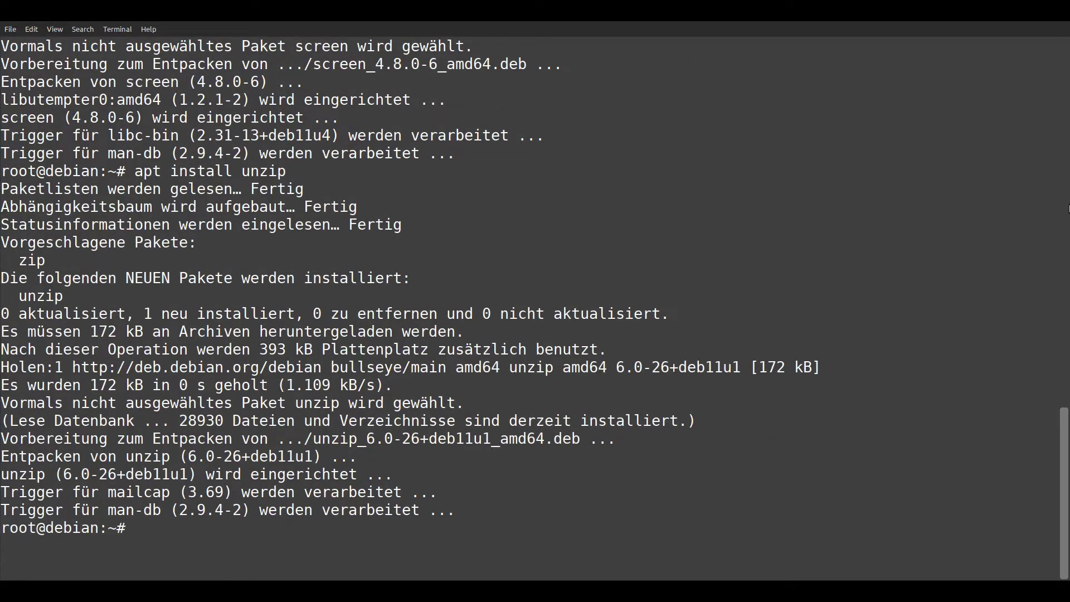
key(ctrl+l)
Step: Create user masqnode with a home directory, add it to sudo, and check its UID
text(us)
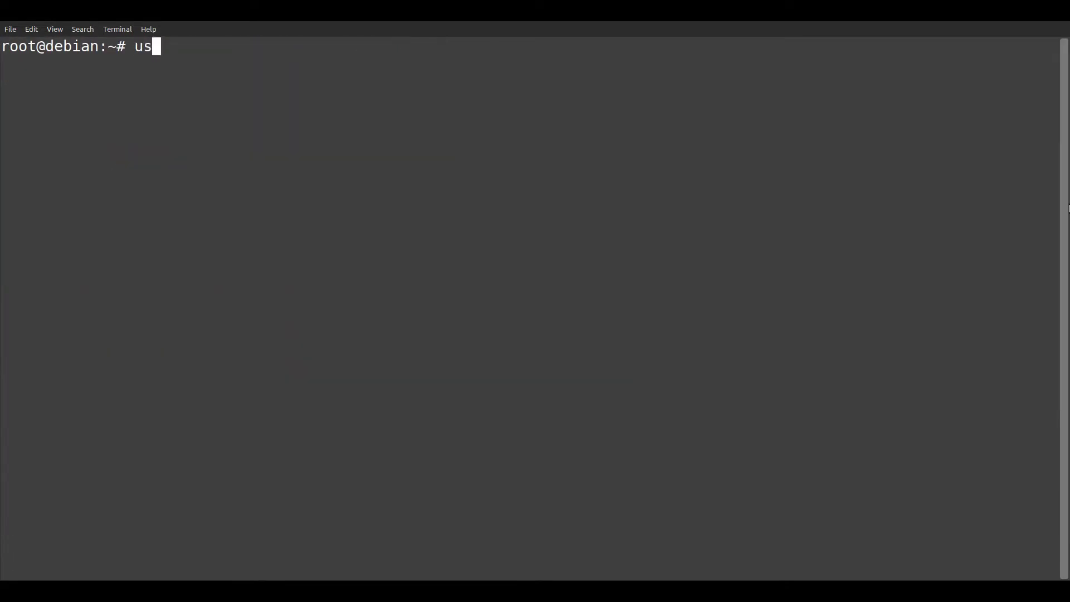
text(eradd -m mas)
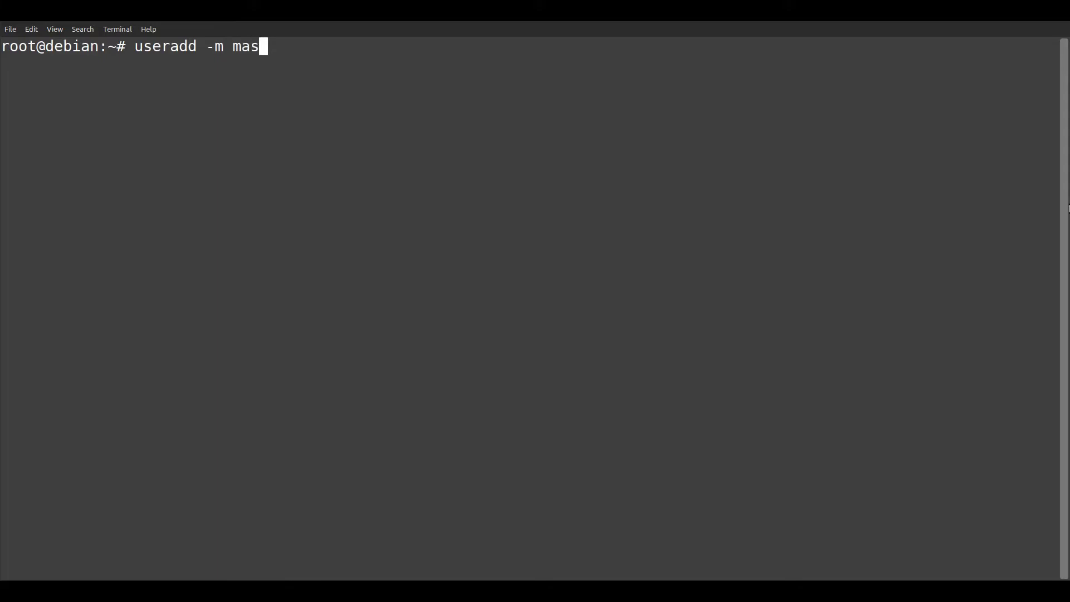
text(qnode)
key(Return)
text(usermo)
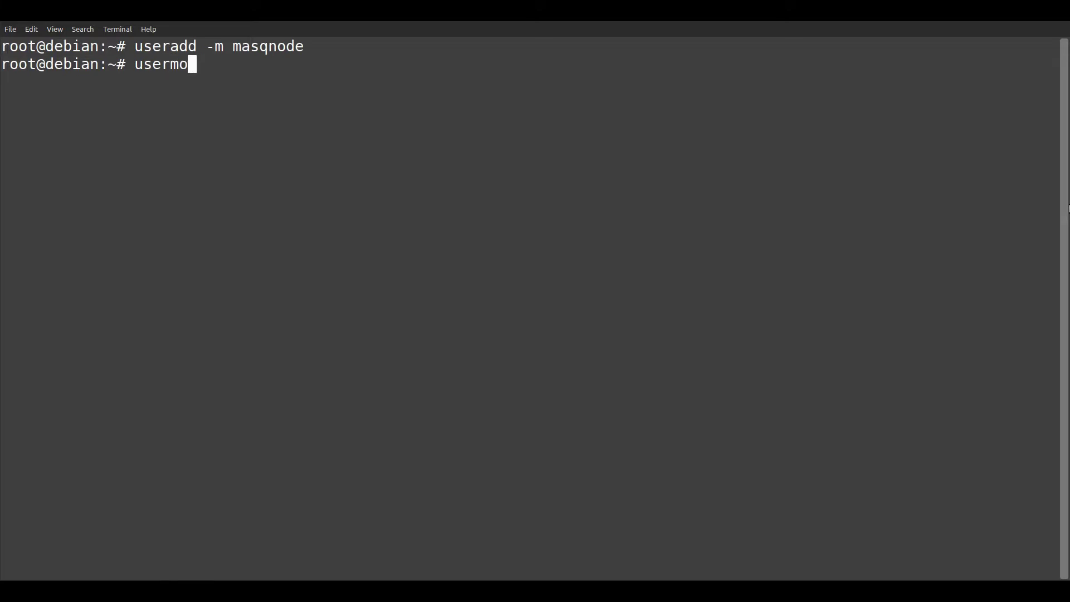
text(d -aG sudo m)
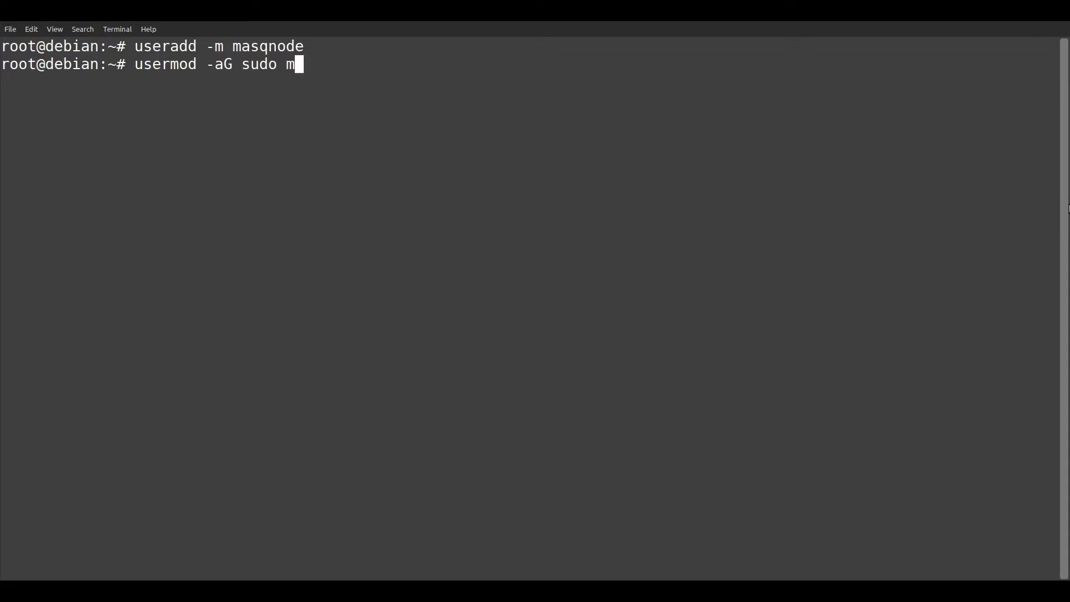
text(asqnode)
key(Return)
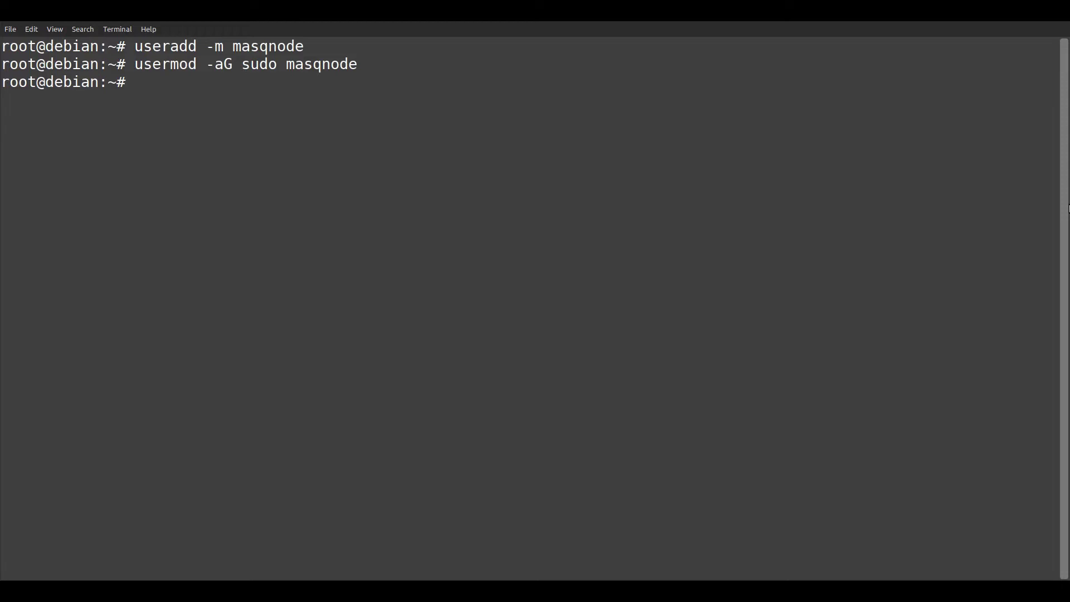
text(id -u masqnode)
key(Return)
Step: Set masqnode's password with passwd, then exit the root session
text(pas)
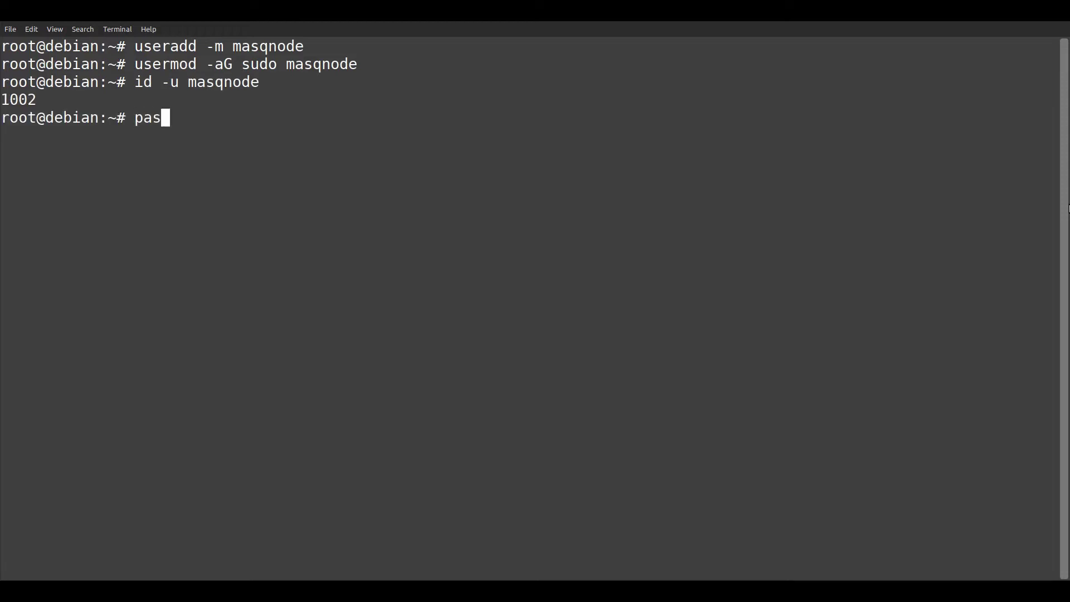
text(swd masqnode)
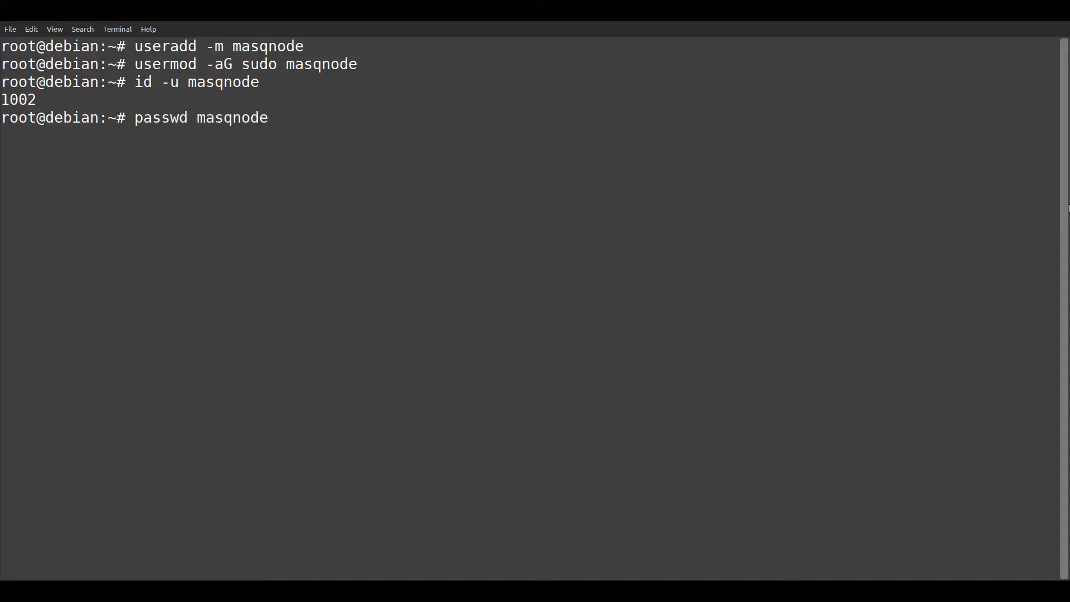
key(Return)
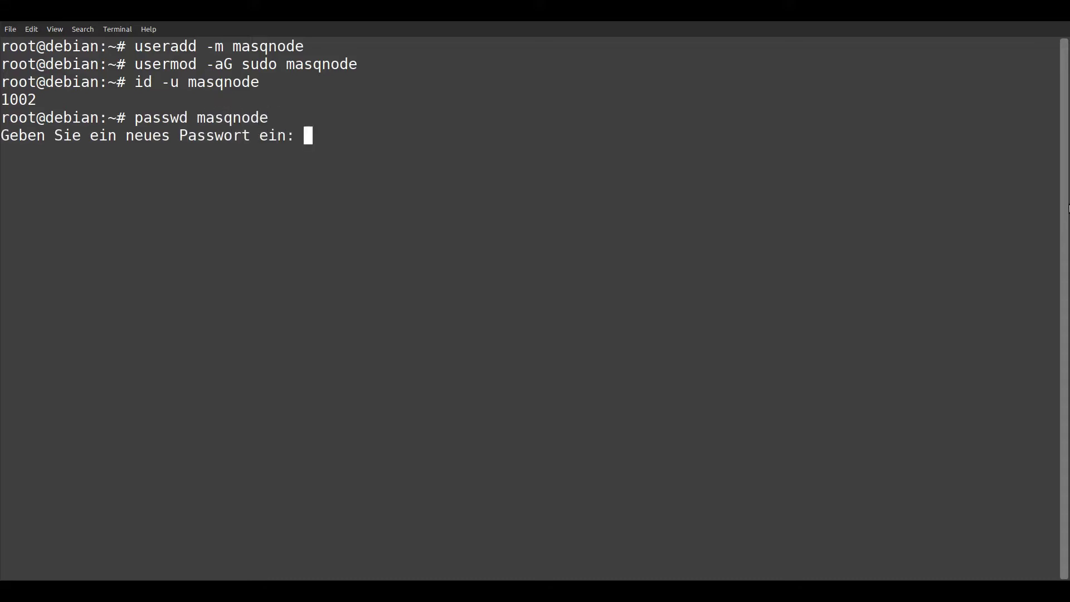
key(Return)
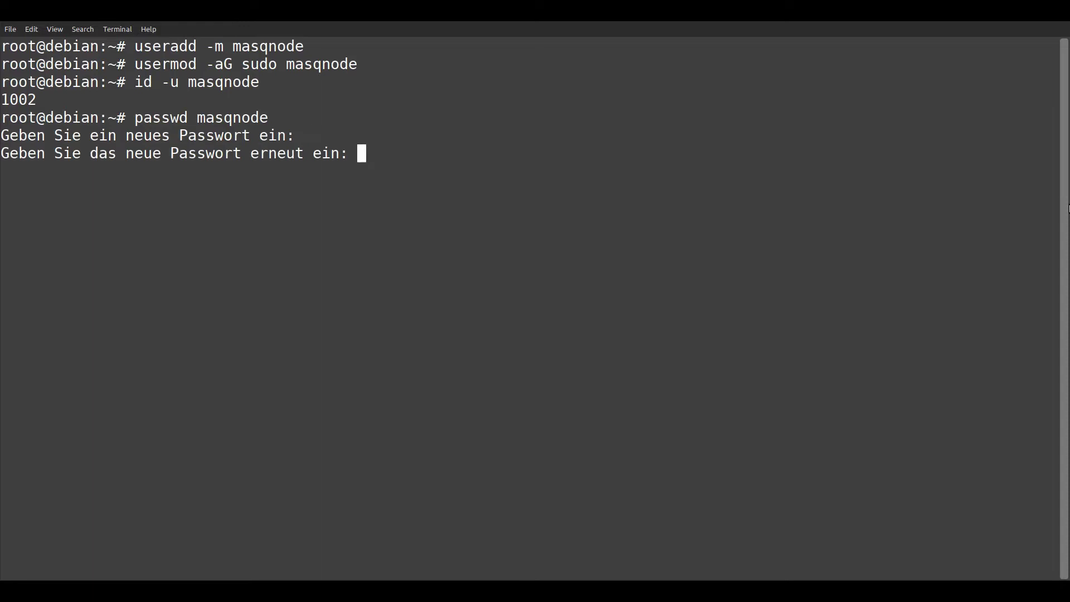
key(Return)
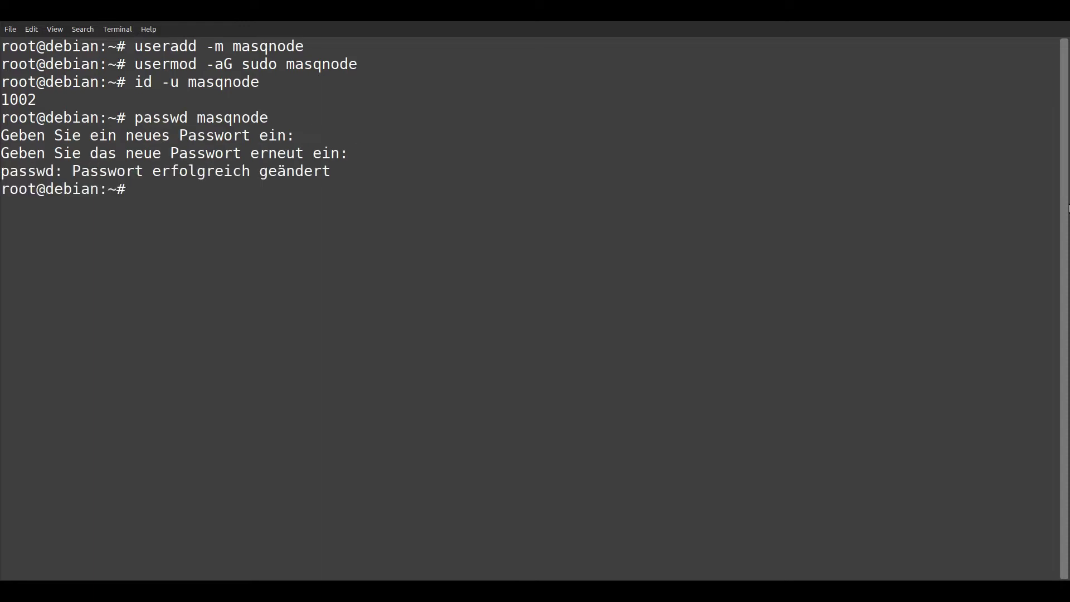
text(exit)
key(Return)
key(ctrl+l)
text(ssh -p 2222)
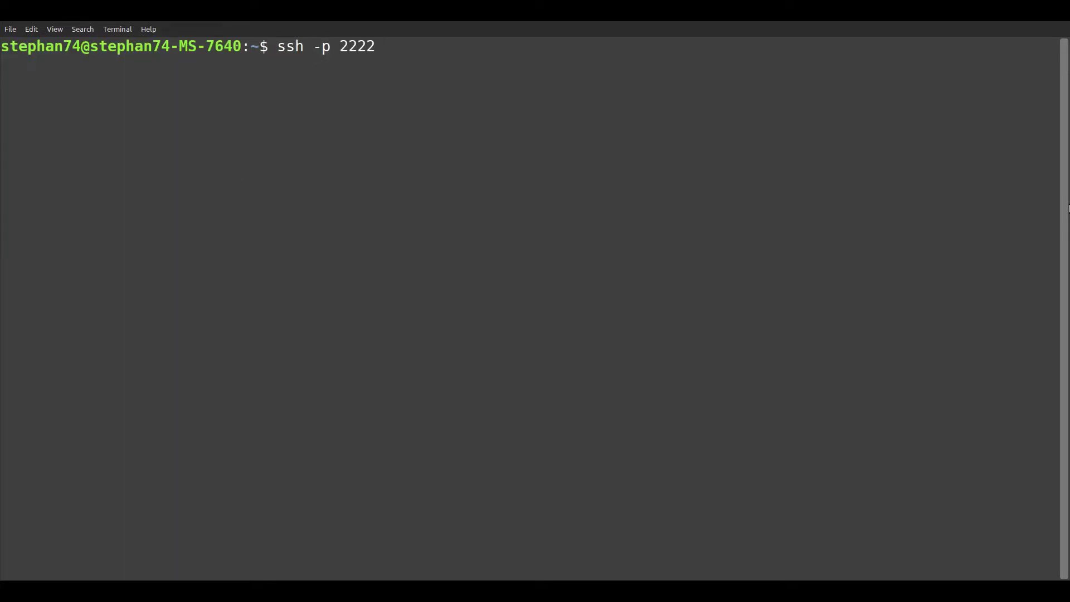
text( masqnod)
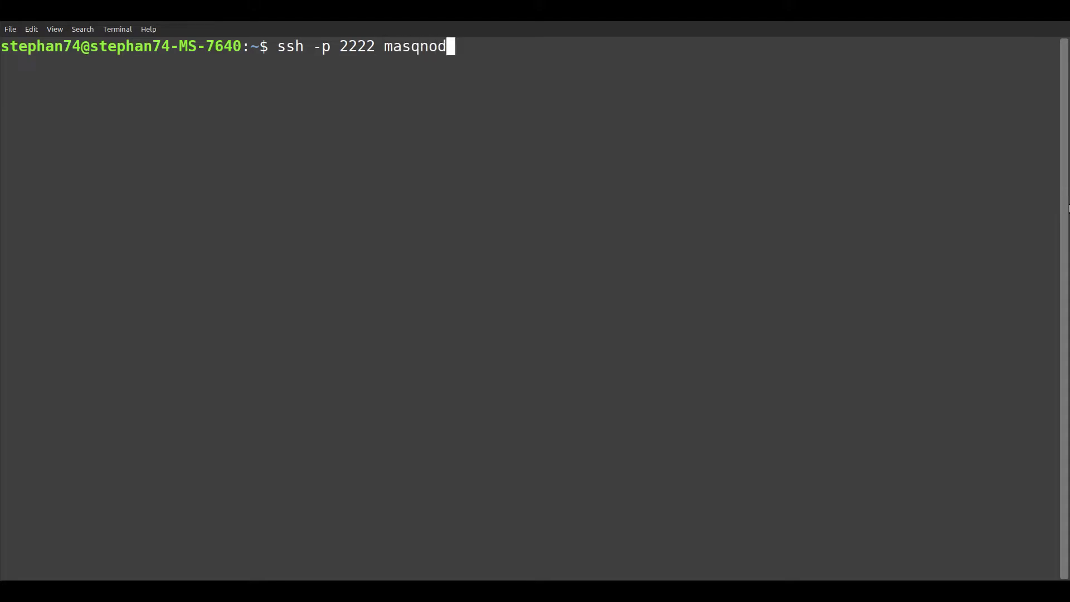
text(e@127.0.1.1)
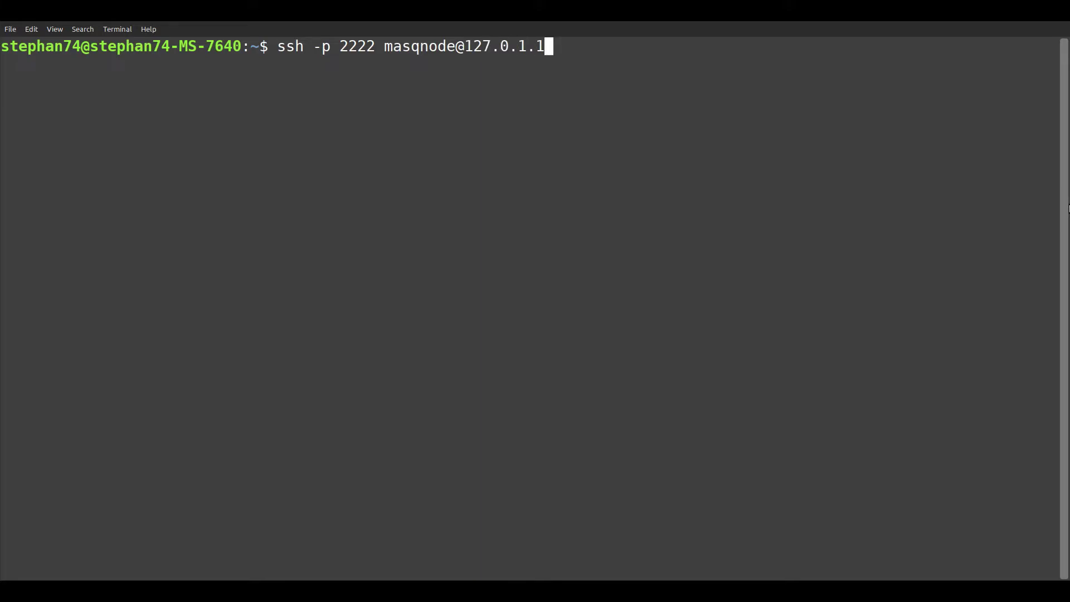
key(Return)
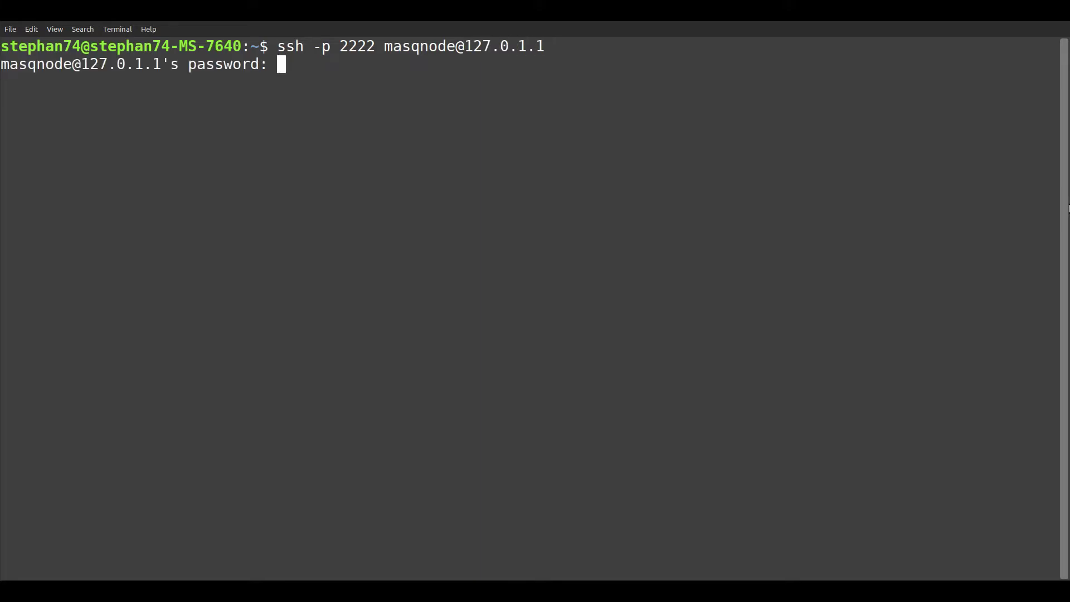
key(Return)
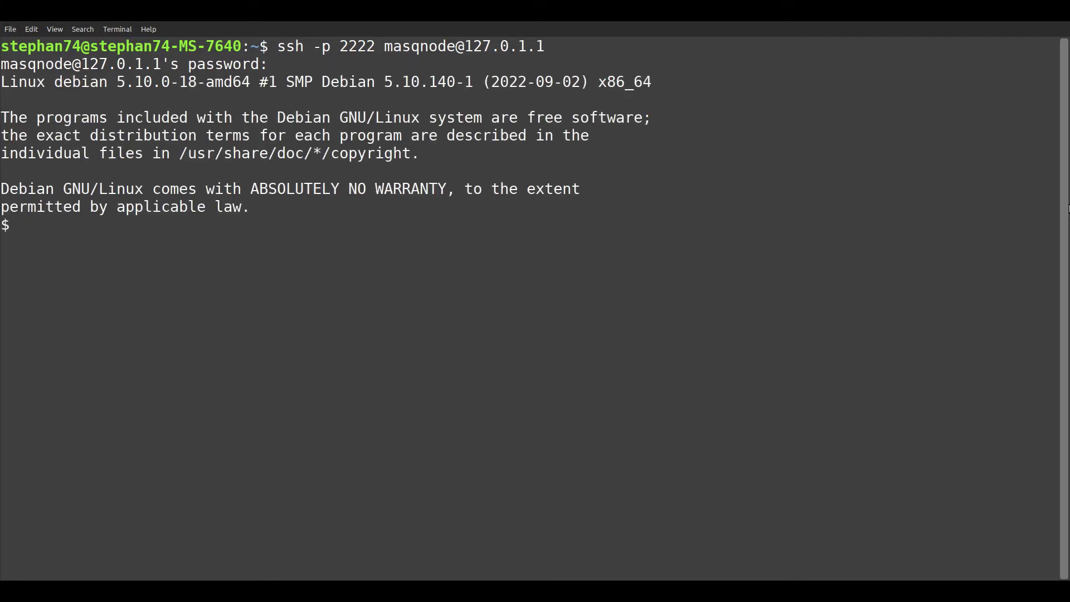
Step: Verify the session with whoami and pwd, showing masqnode in /home/masqnode
text(whoami)
key(Return)
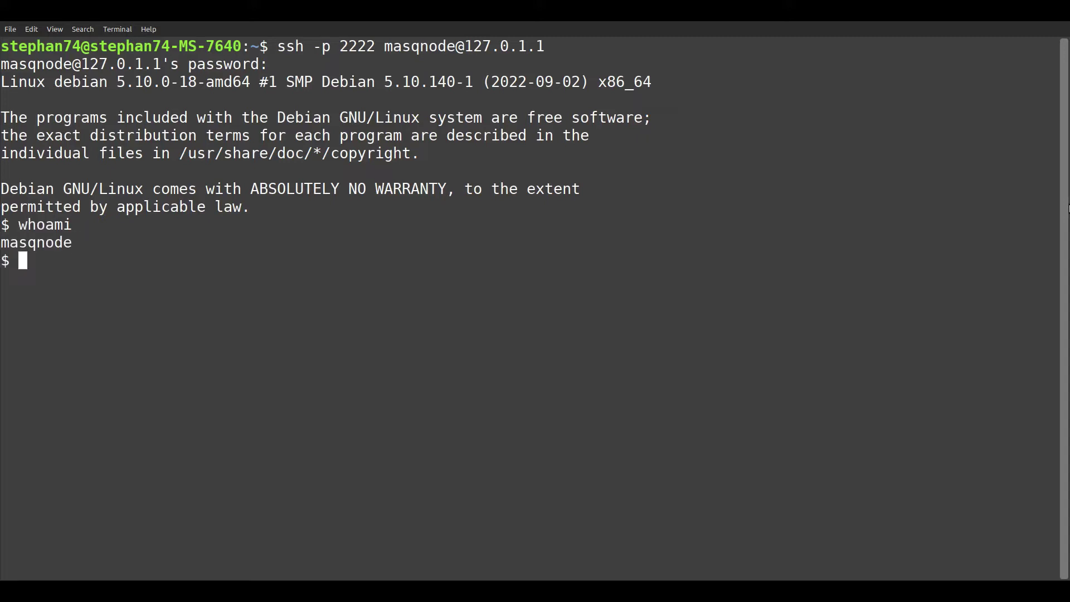
text(pwd)
key(Return)
text(sudo nano /etc/ssh/s)
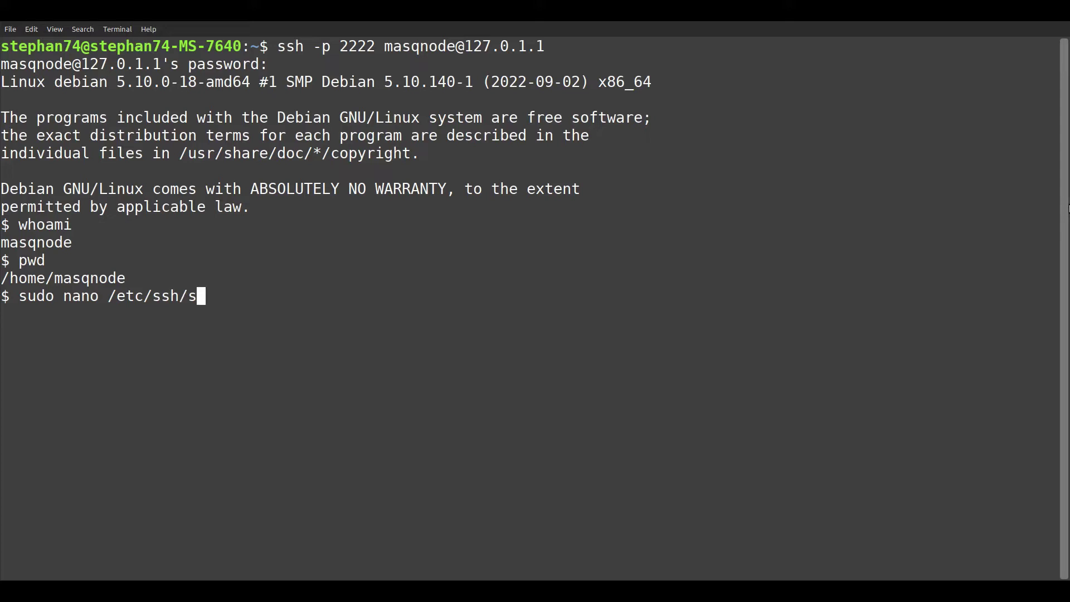
text(shd_config)
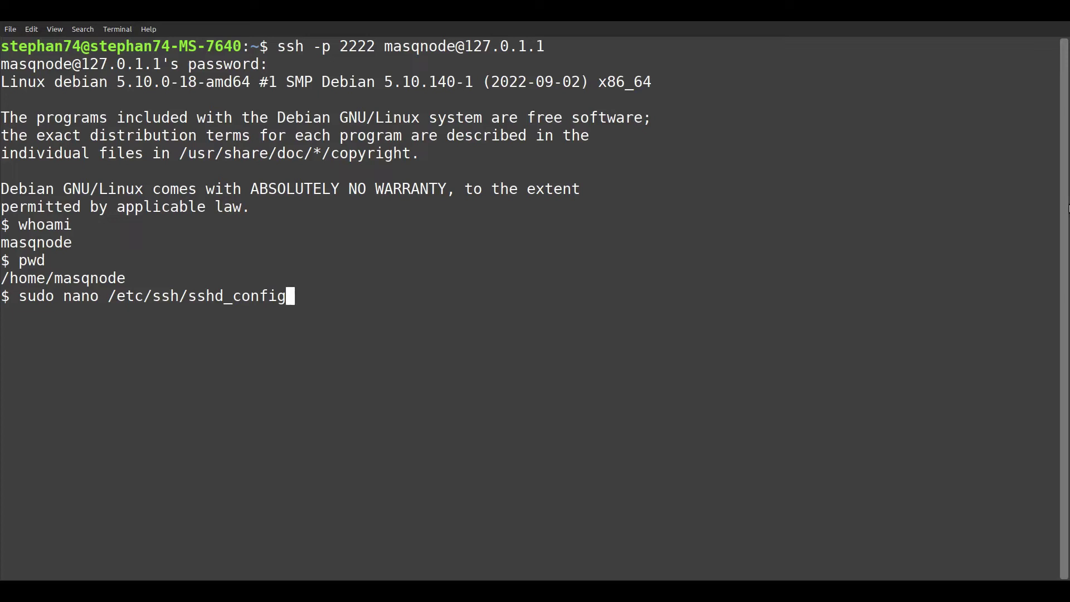
Step: Open /etc/ssh/sshd_config with sudo nano and change PermitRootLogin from yes to no
key(Return)
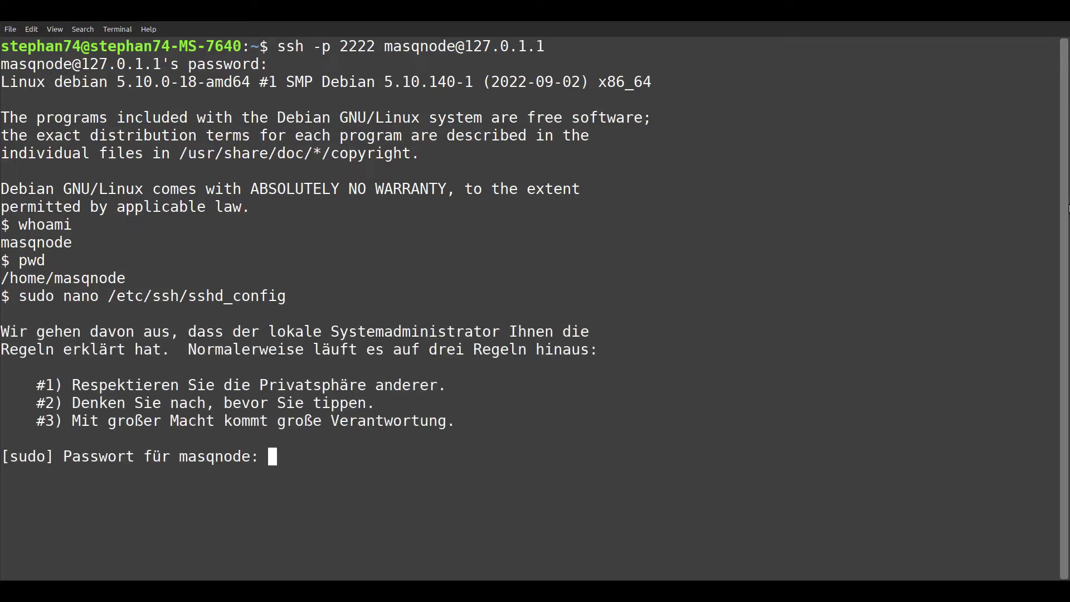
key(Return)
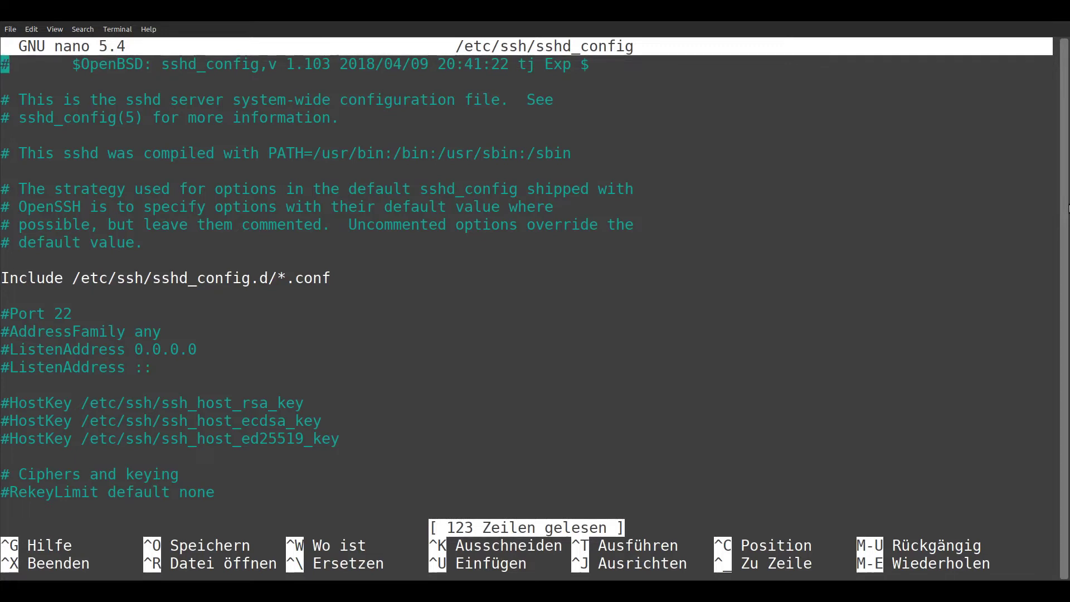
key(ctrl+w)
text(Per)
text(min)
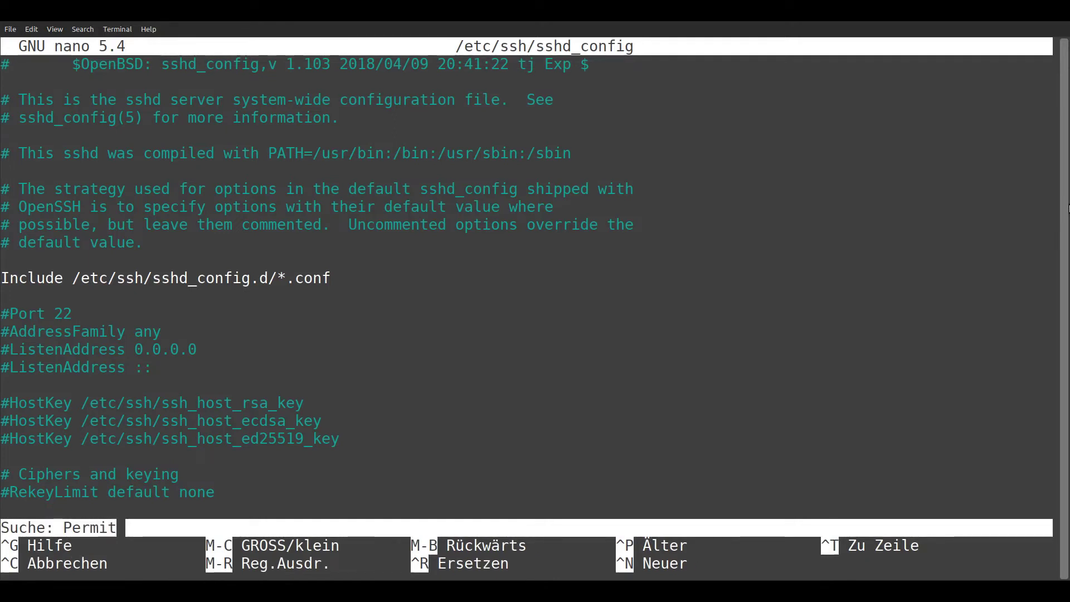
text(RootLogin)
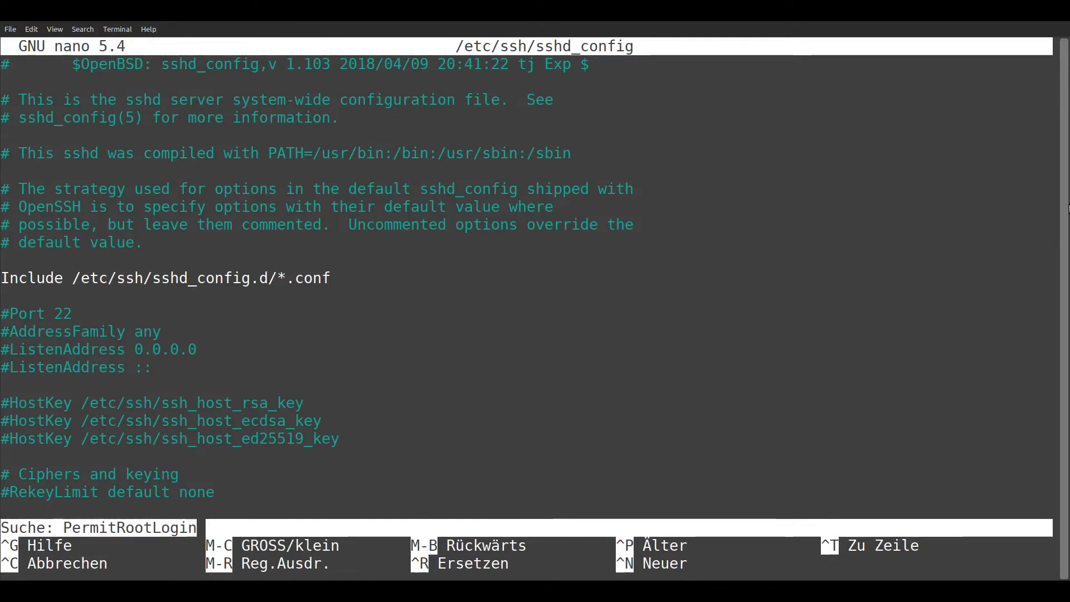
key(Return)
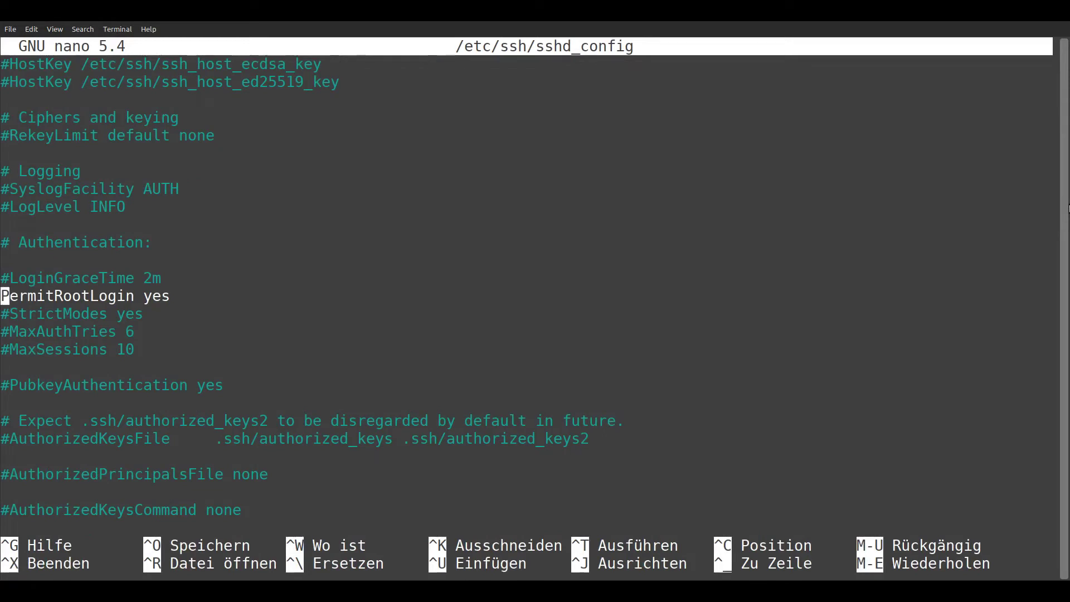
key(End)
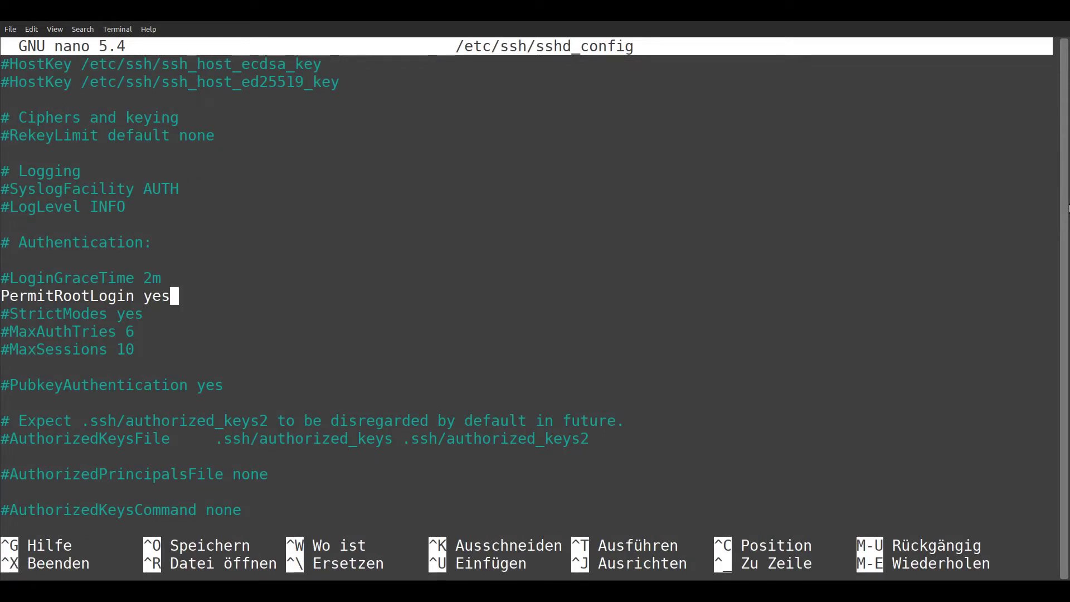
key(BackSpace)
key(BackSpace)
key(BackSpace)
text(no)
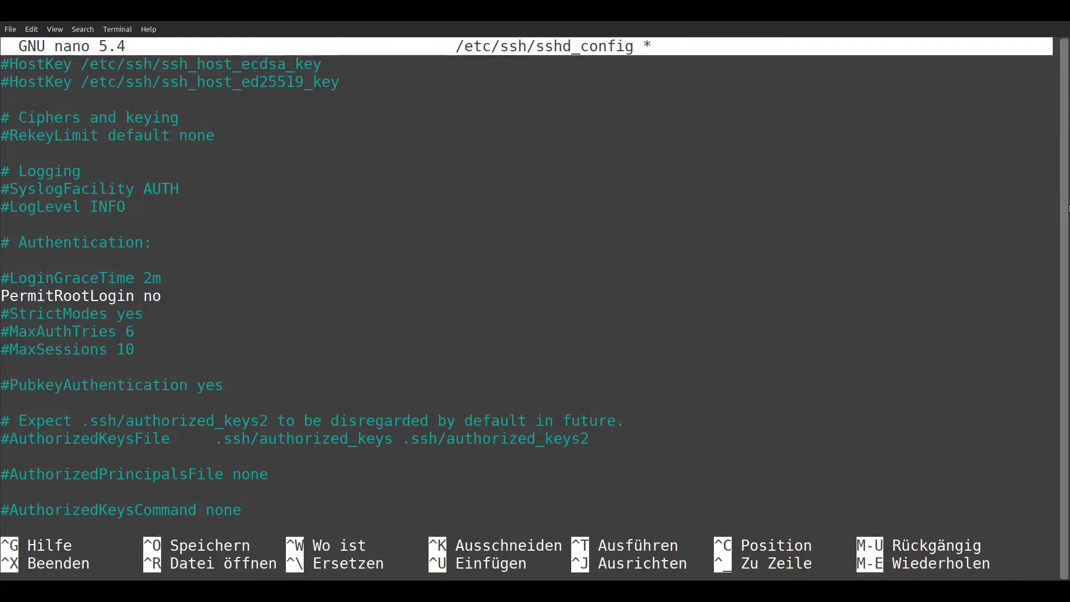
Step: Save /etc/ssh/sshd_config and exit nano
key(ctrl+o)
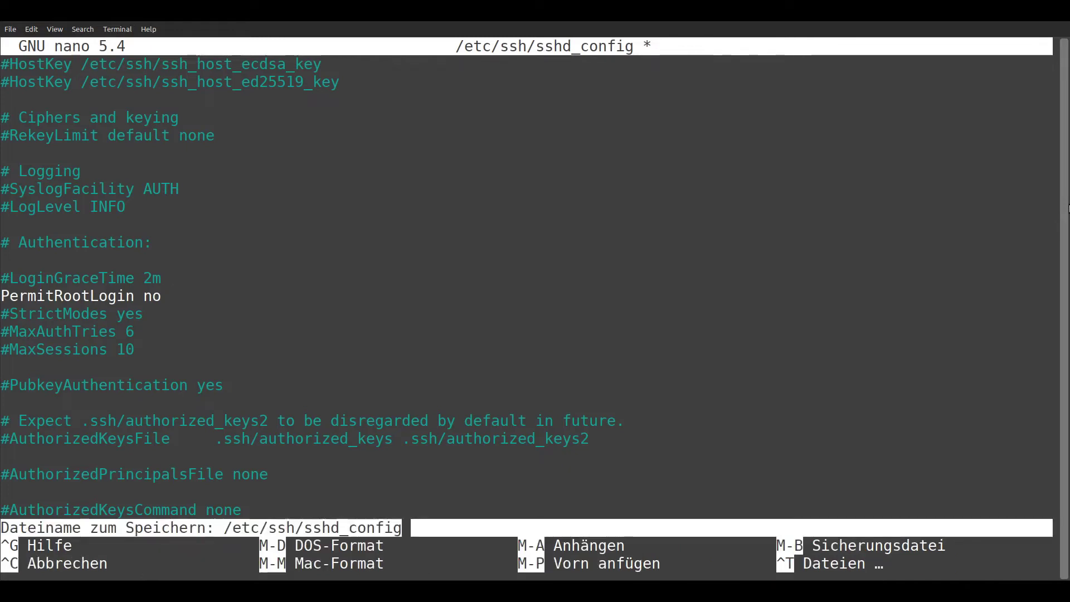
key(Return)
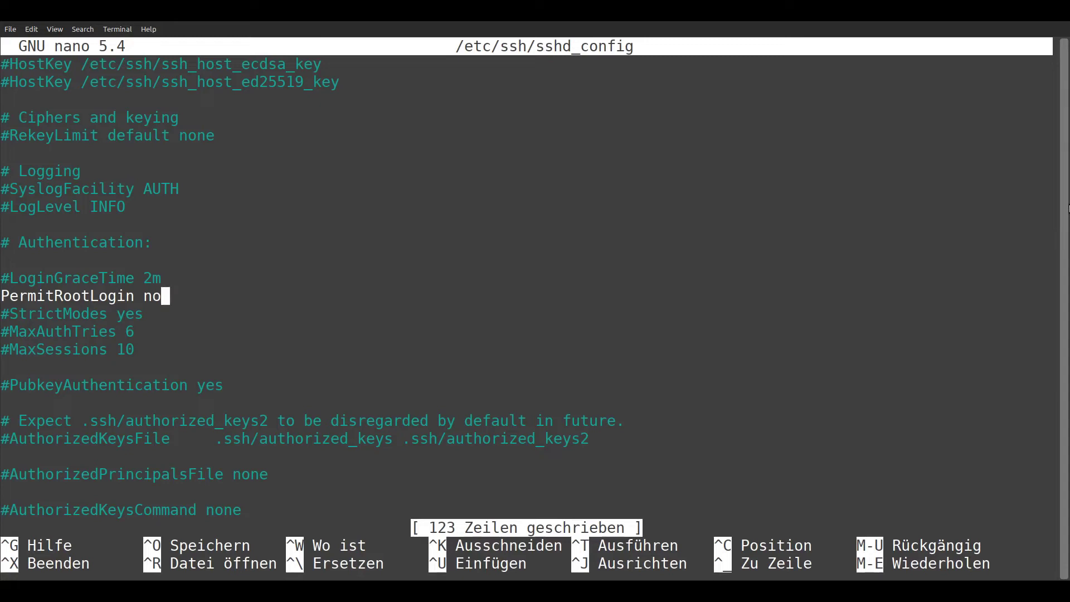
key(ctrl+x)
Step: Run sudo service ssh restart, then exit the server session
text(sudo ser)
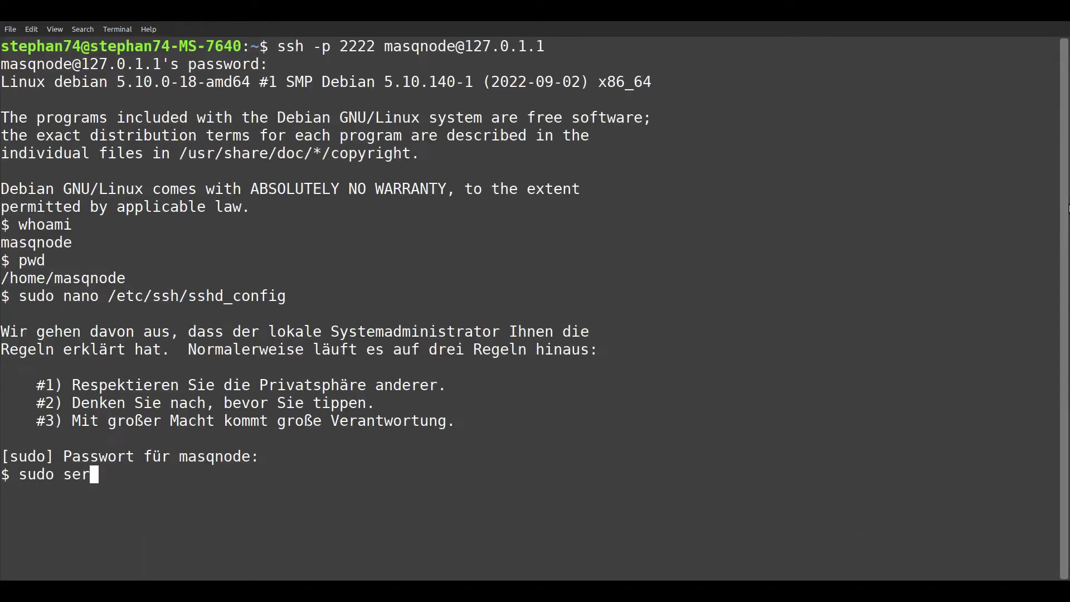
text(vice ss)
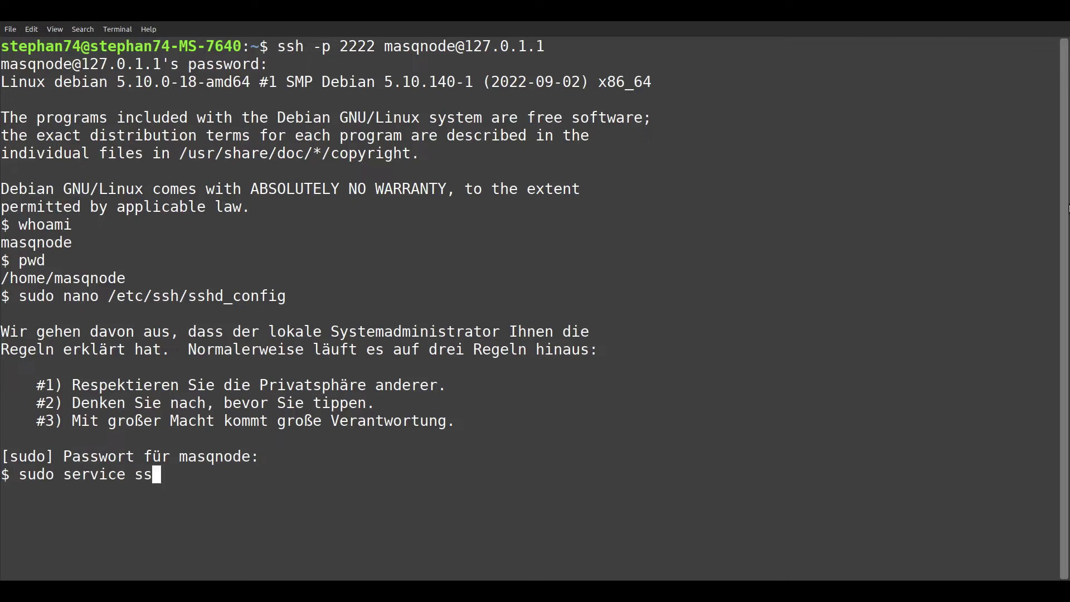
text(h restart)
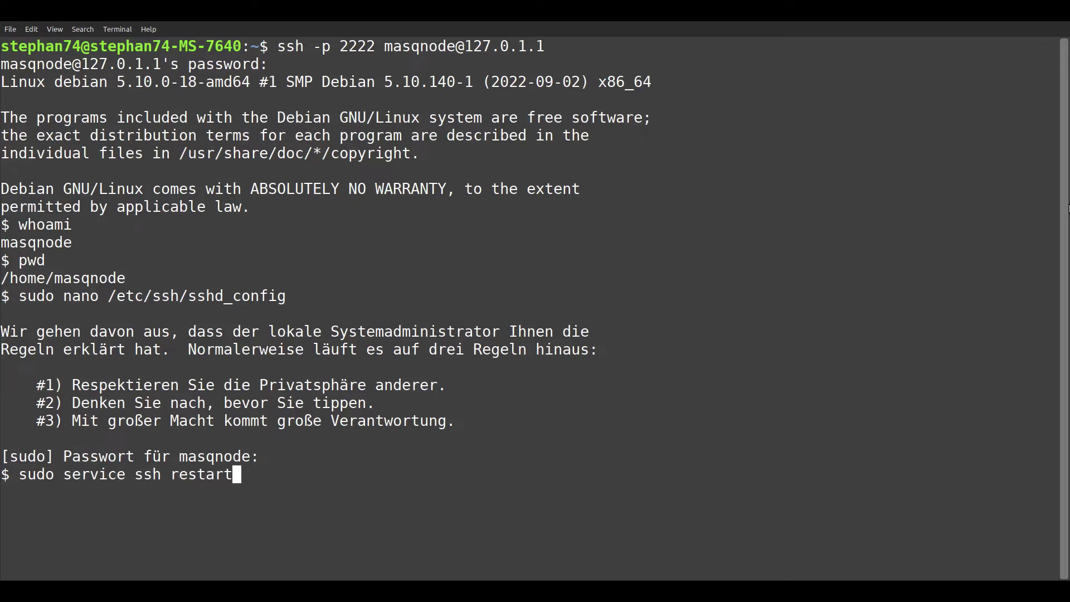
key(Return)
text(exit)
key(Return)
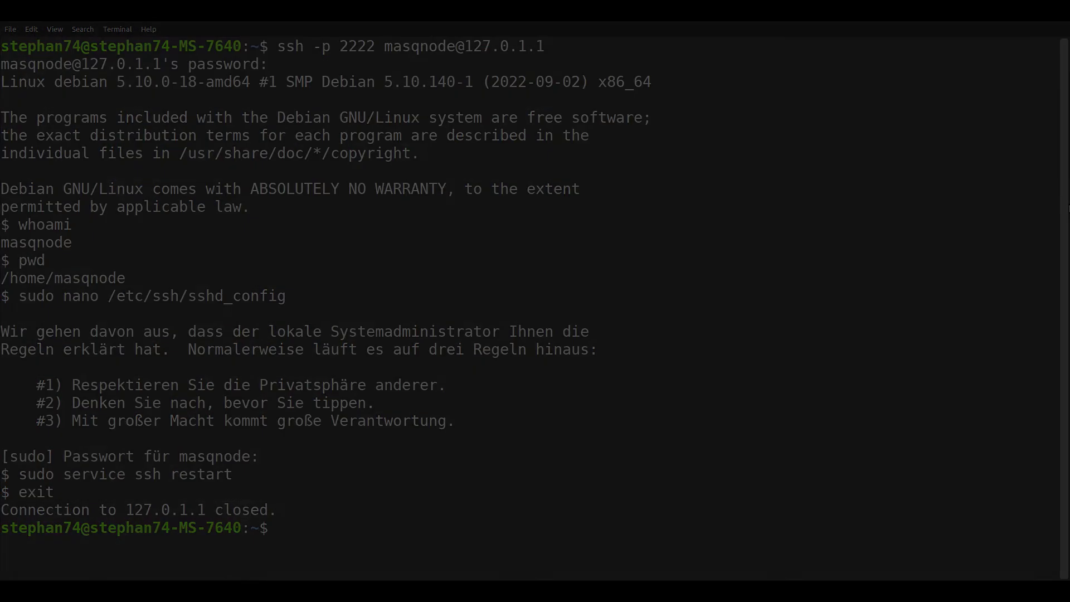
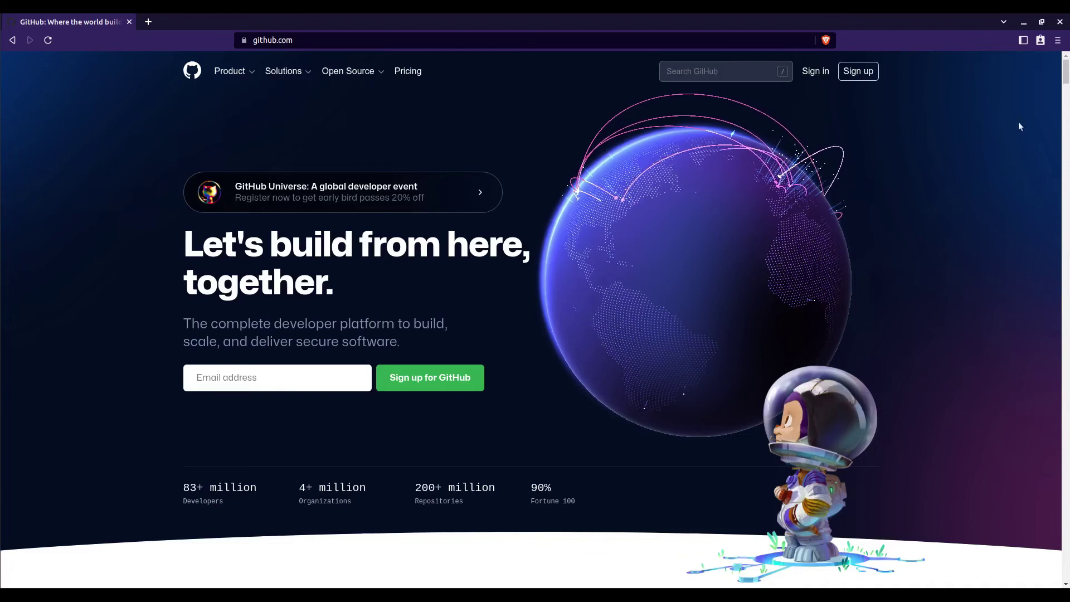
Step: Focus the search field on the github.com home page
click(698, 72)
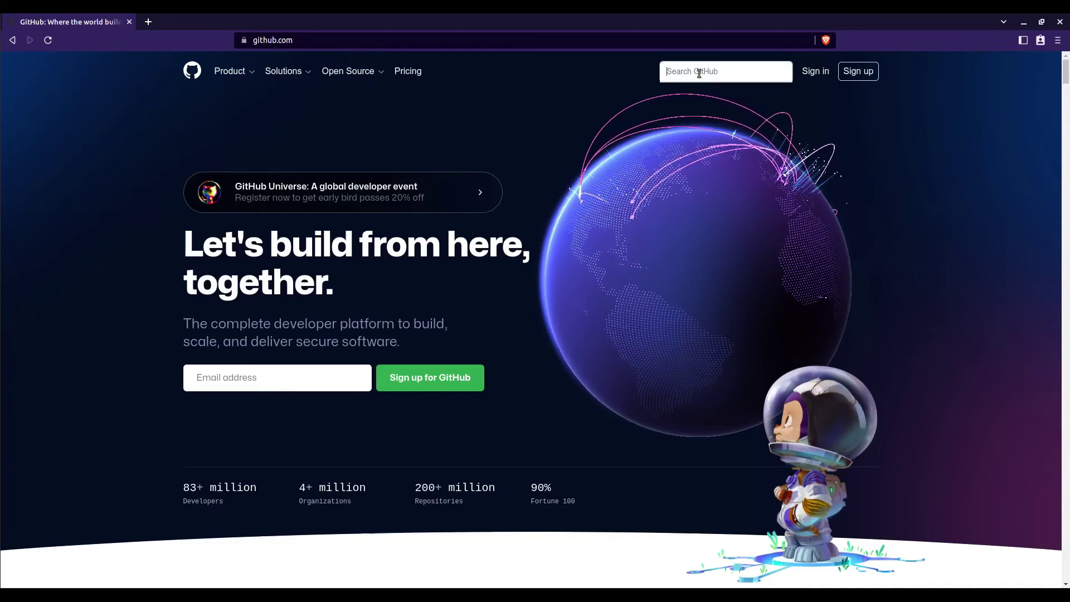
Step: Search GitHub for masq-project and open the MASQ-Project Node repository's Releases
text(masq-project)
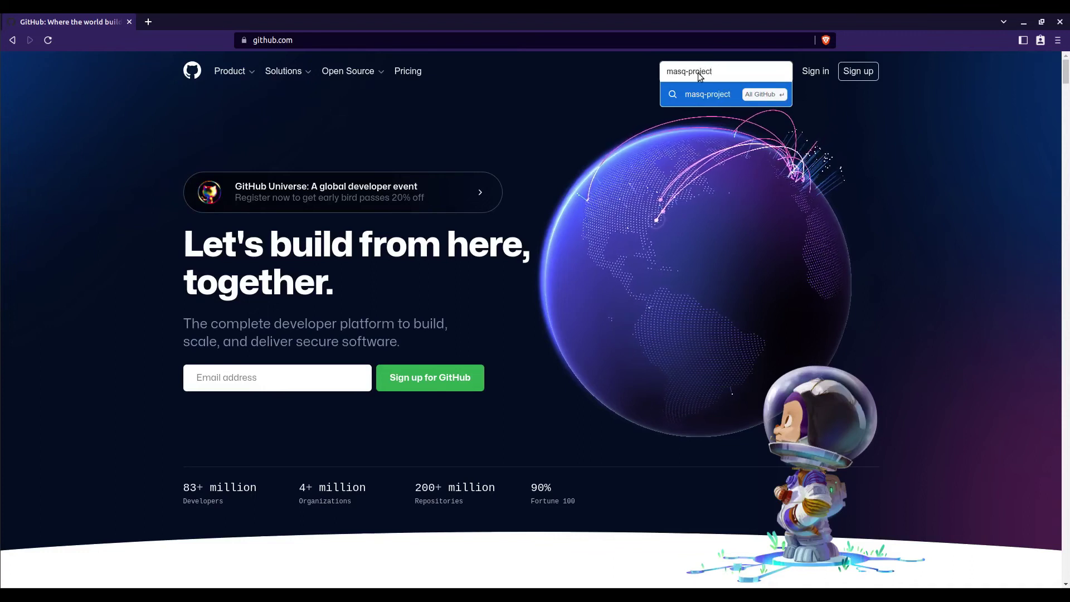
key(Return)
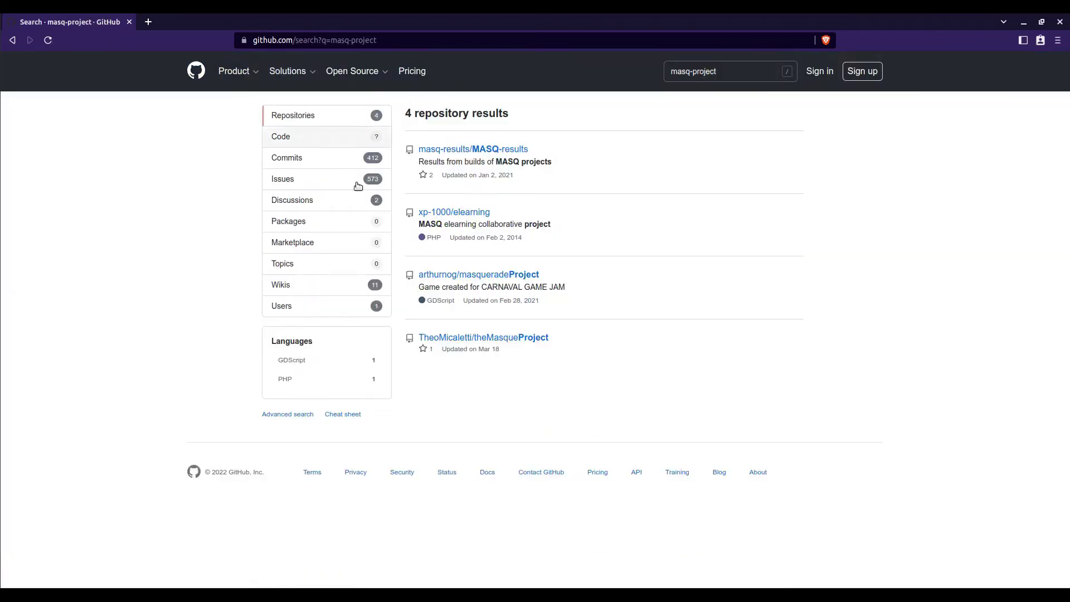
click(305, 307)
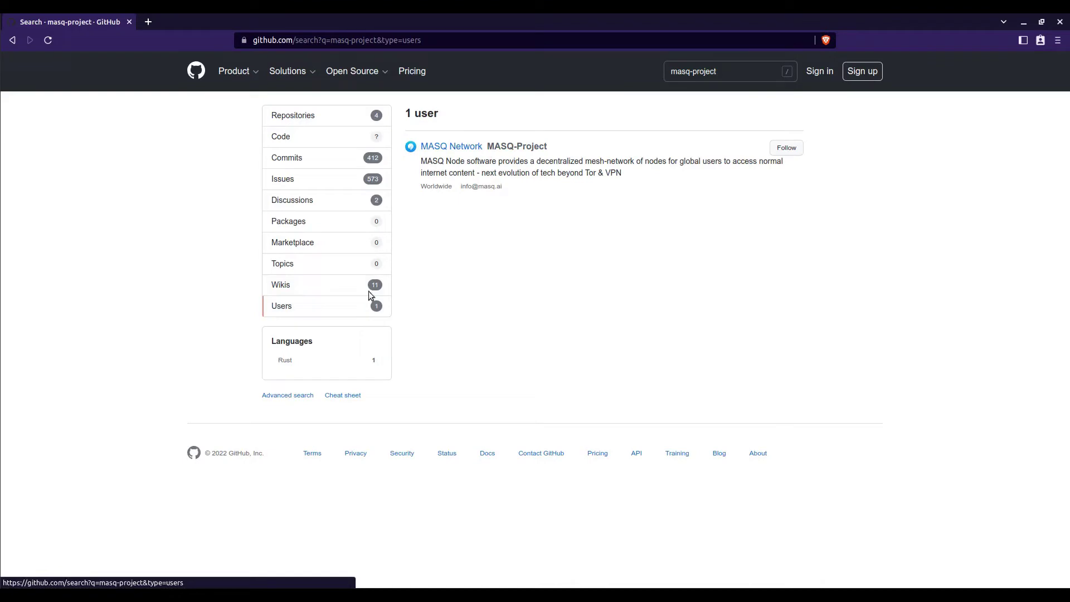
click(451, 146)
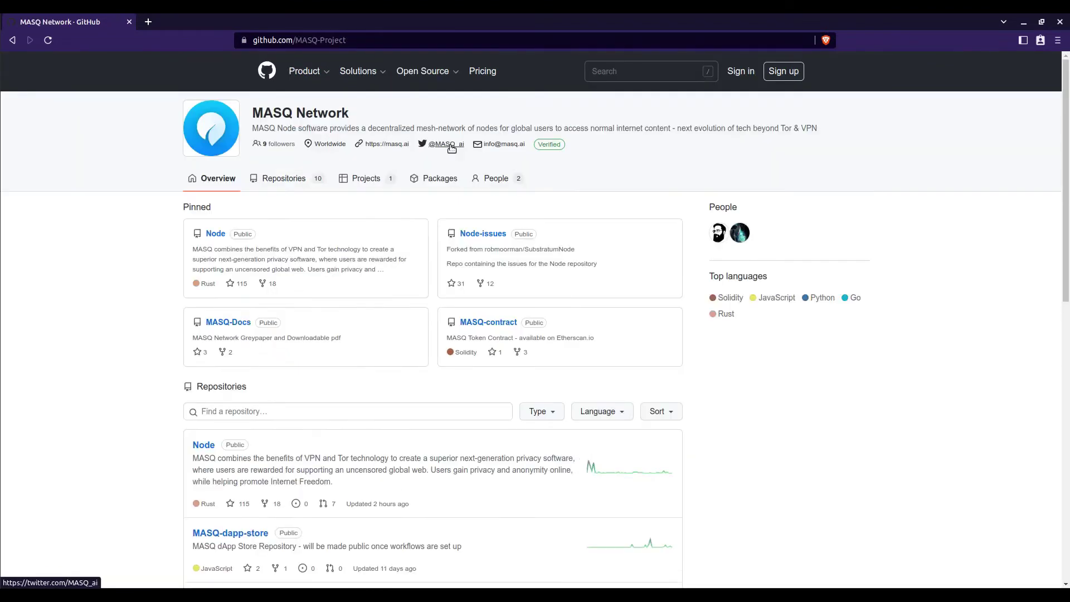
click(215, 234)
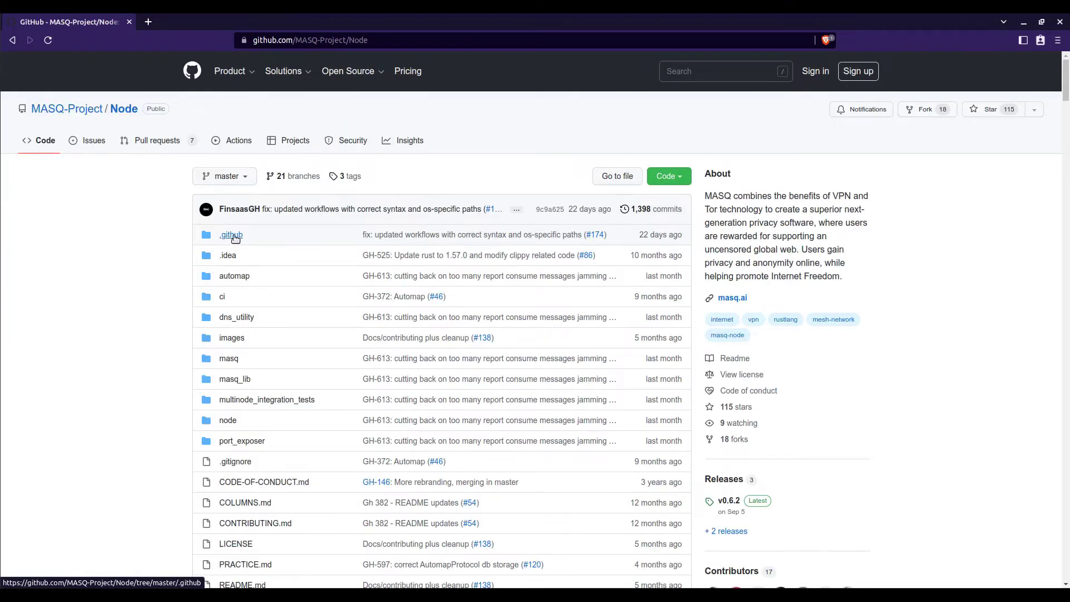
click(722, 480)
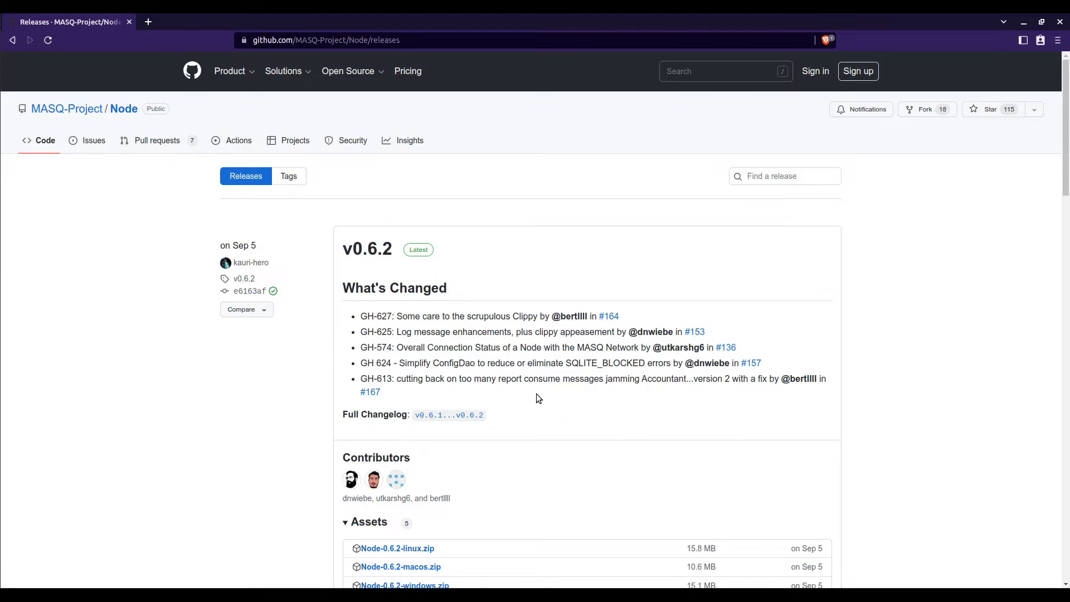
Step: Copy the link address of the Node-0.6.2-linux.zip asset in the v0.6.2 release
scroll(455, 334, down, 4)
scroll(453, 339, down, 1)
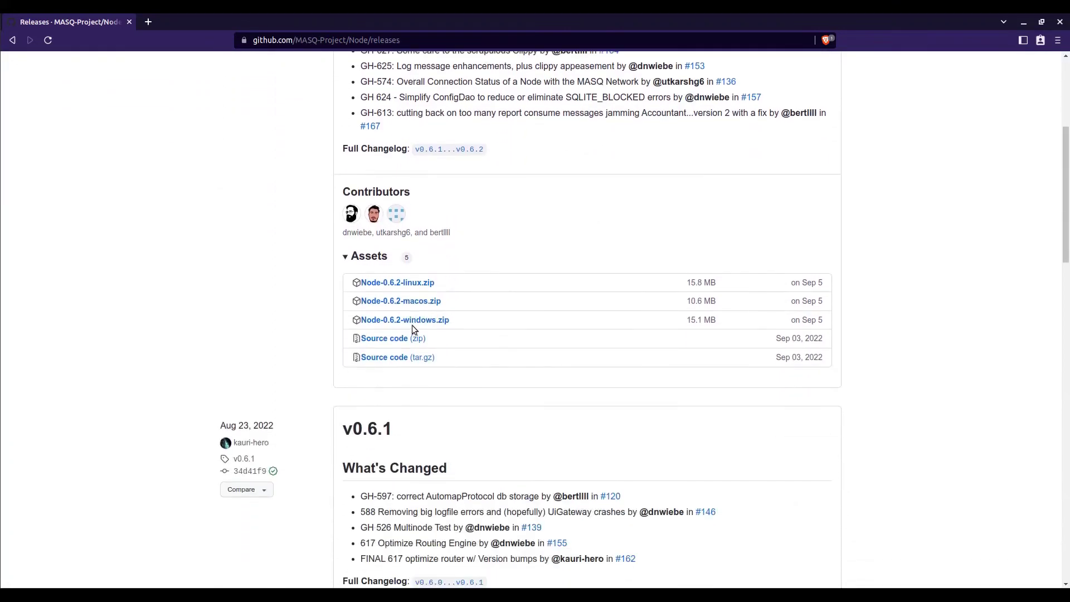
right_click(405, 284)
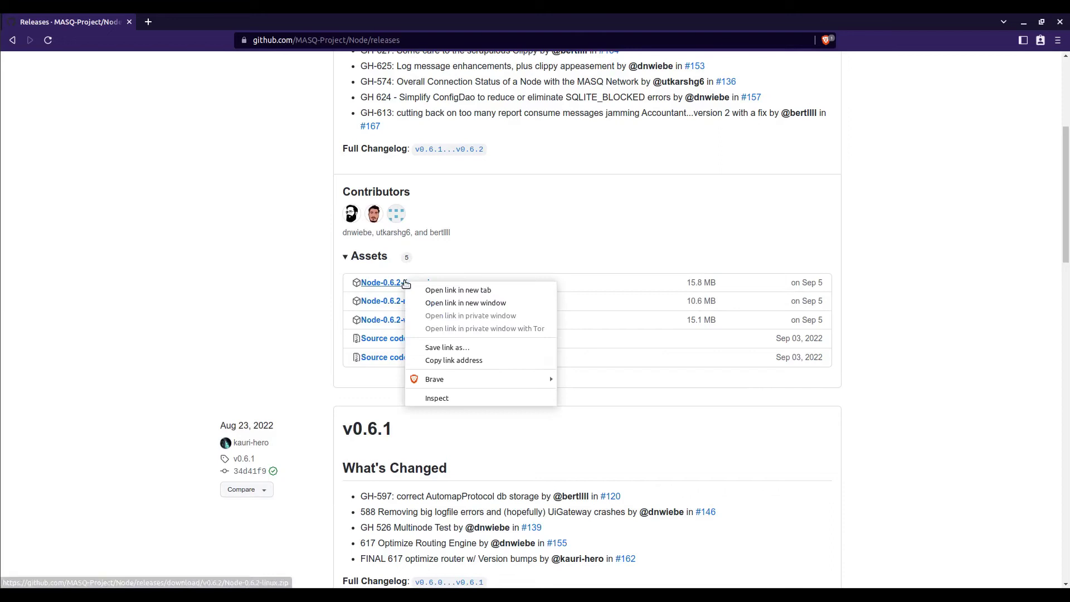
click(451, 360)
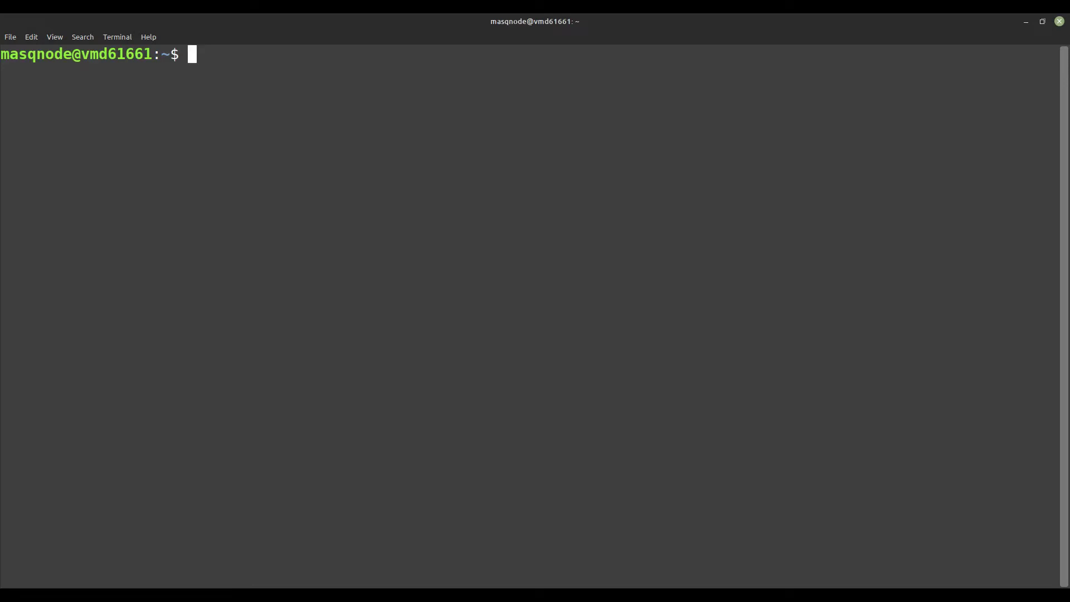
Step: Create a node folder with mkdir and change into it
text(mkdir node)
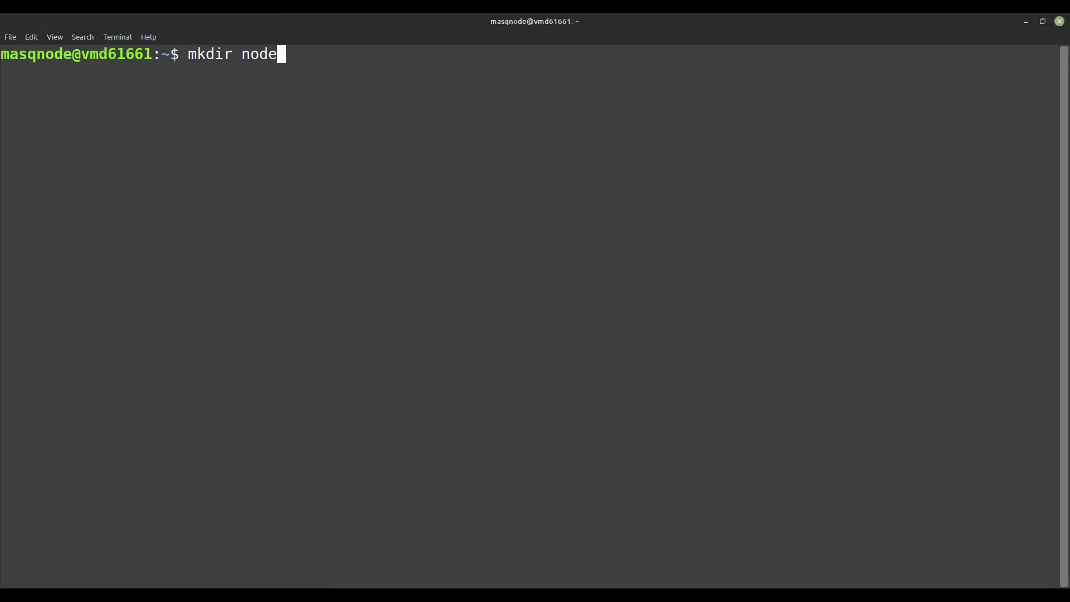
key(Return)
text(c)
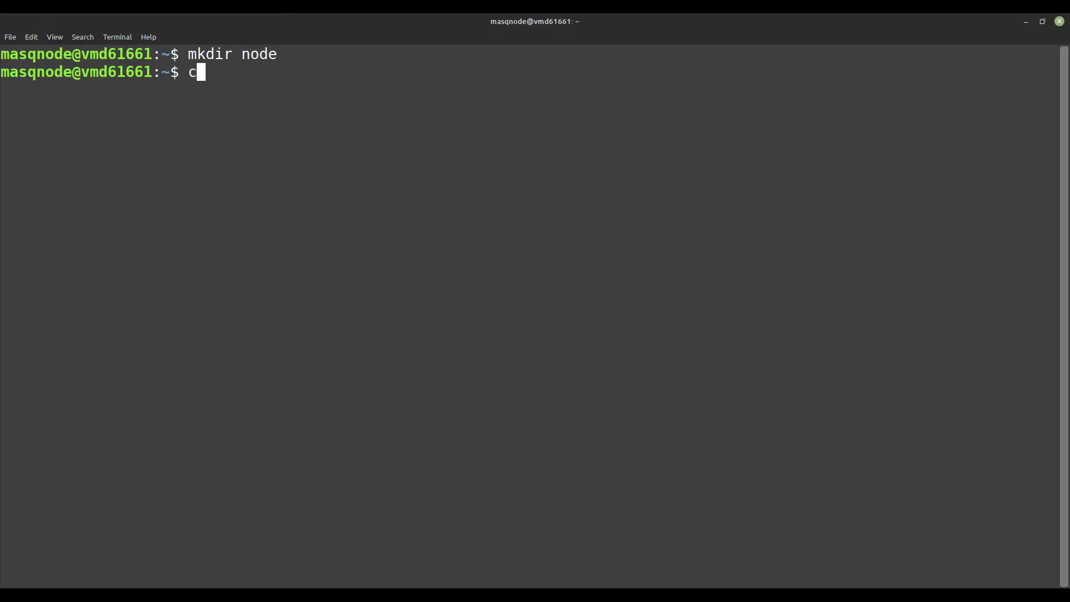
text(d node)
key(Return)
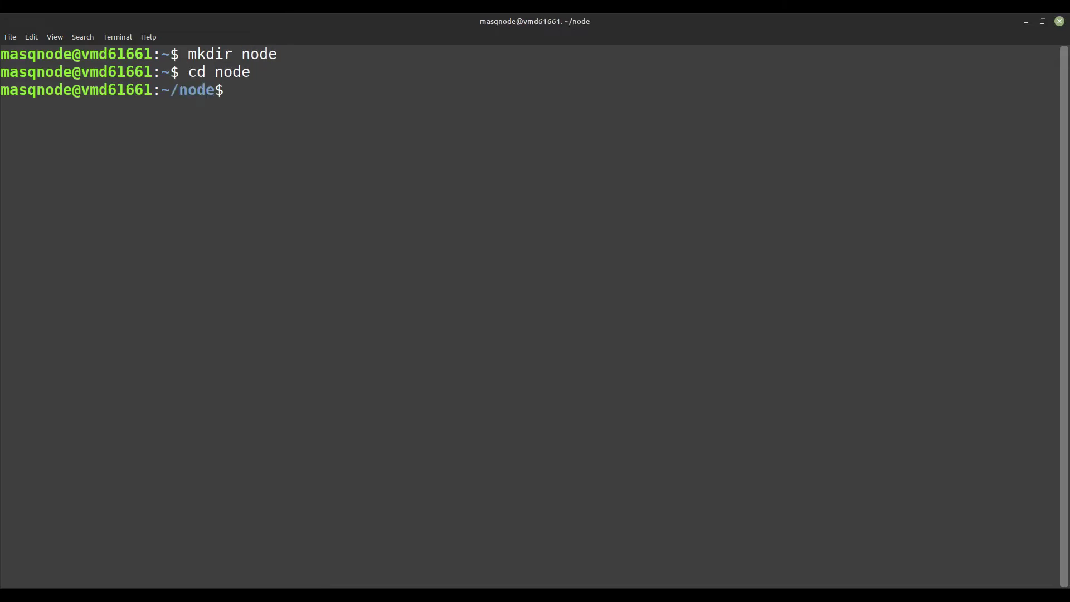
Step: Download Node-0.6.2-linux.zip with wget using the pasted release link
text(wget)
right_click(280, 95)
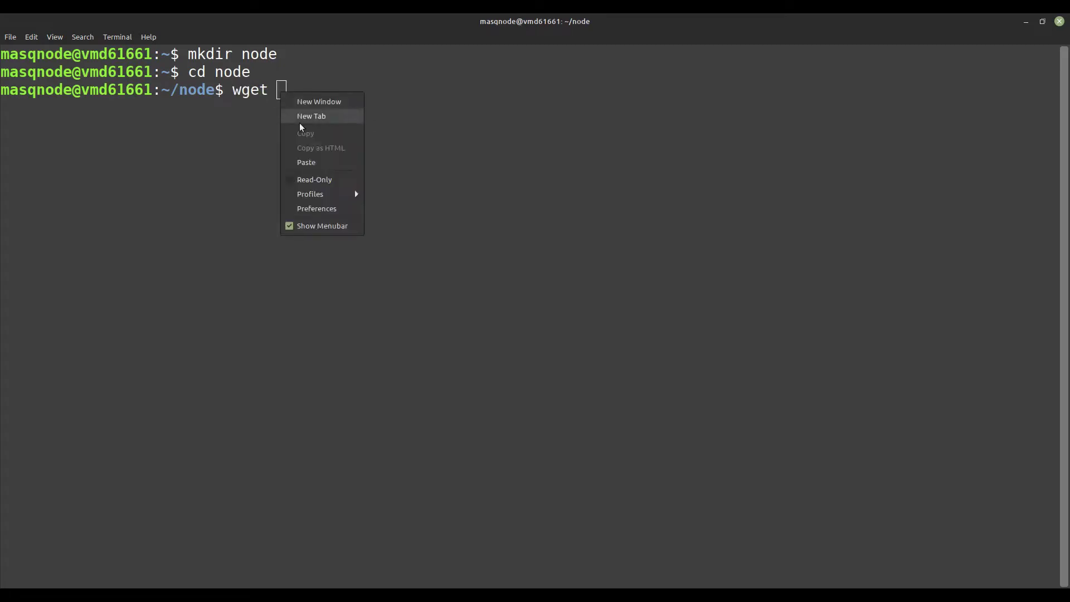
click(309, 162)
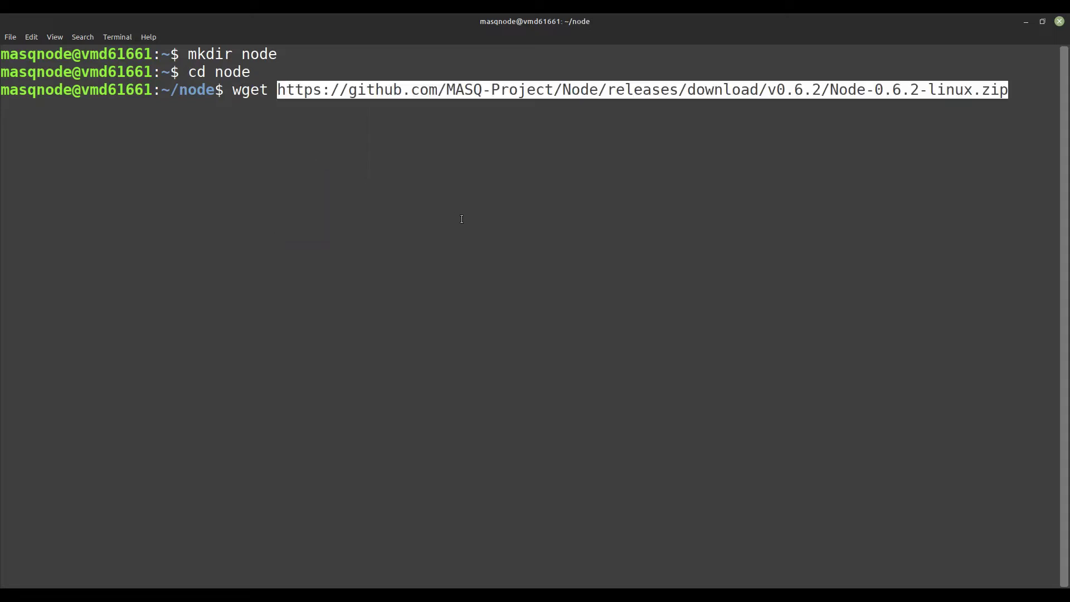
key(Return)
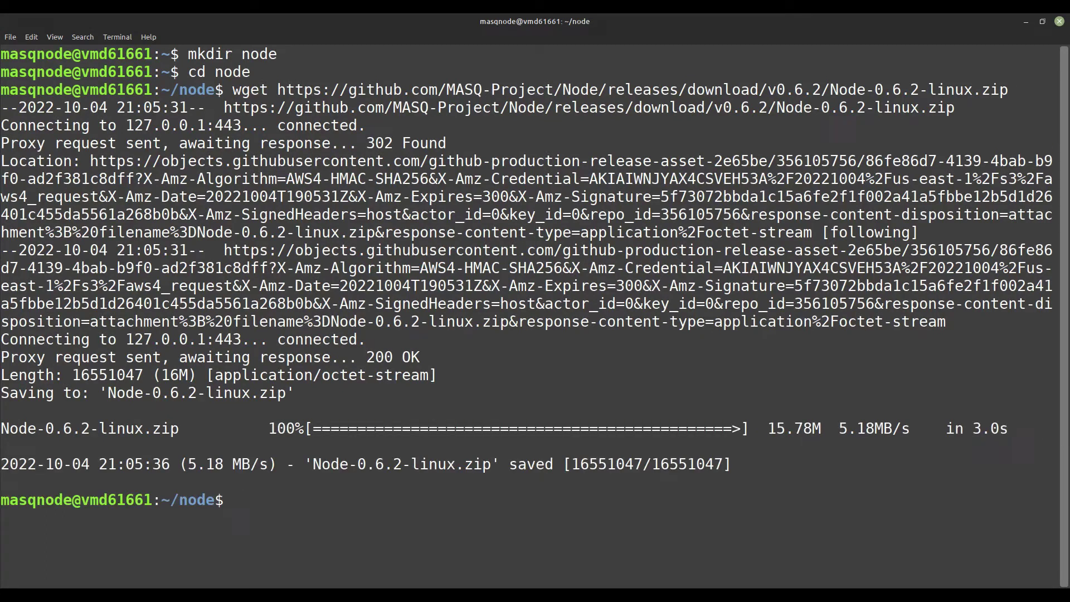
Step: List the node folder and unzip Node-0.6.2-linux.zip
text(ls -la)
key(Return)
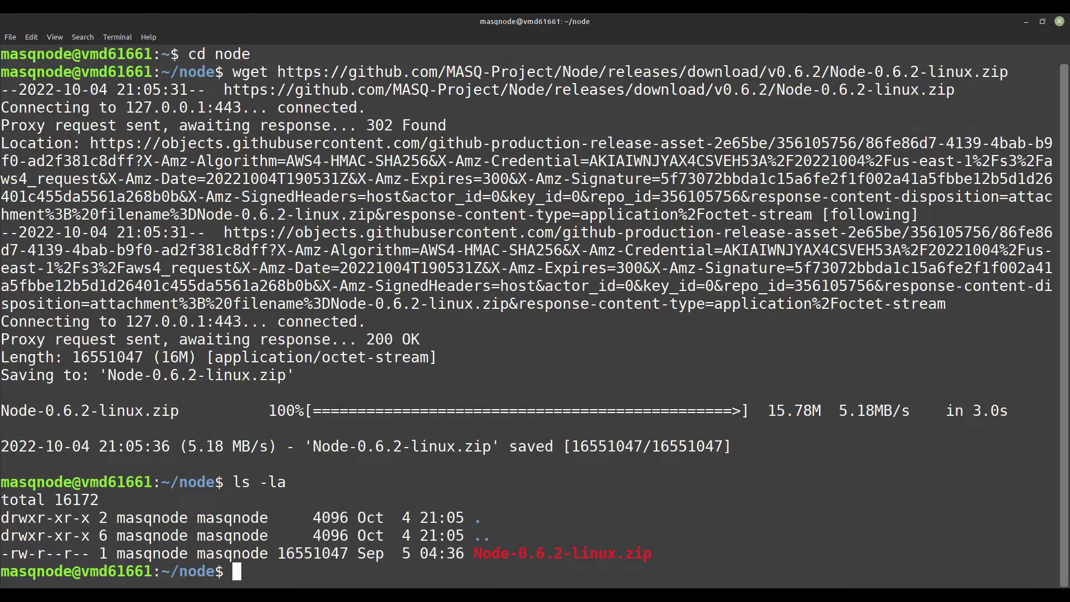
text(unzip Nod)
key(Tab)
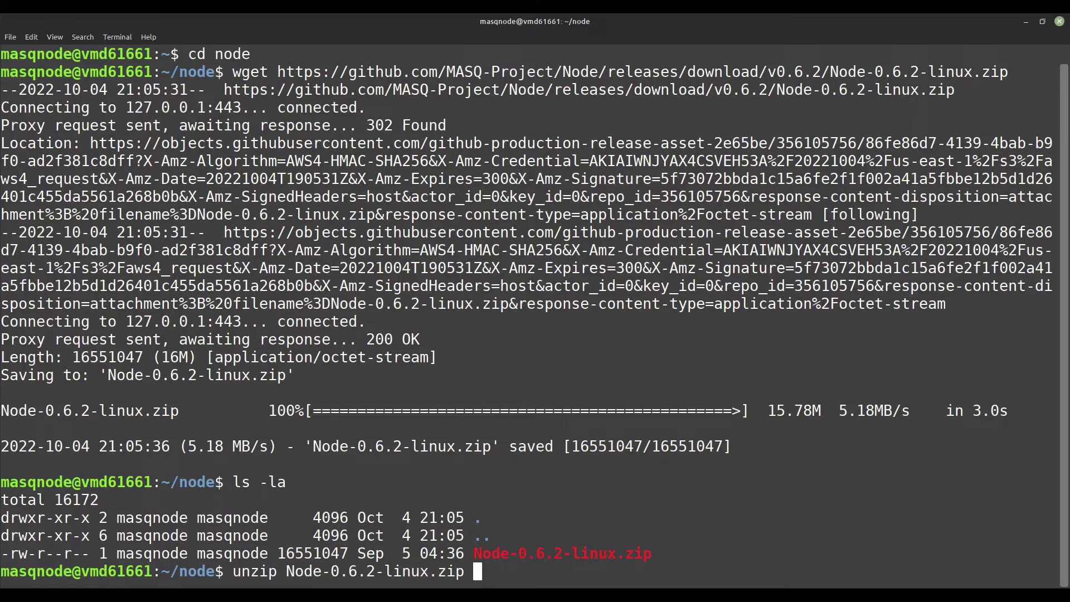
key(Return)
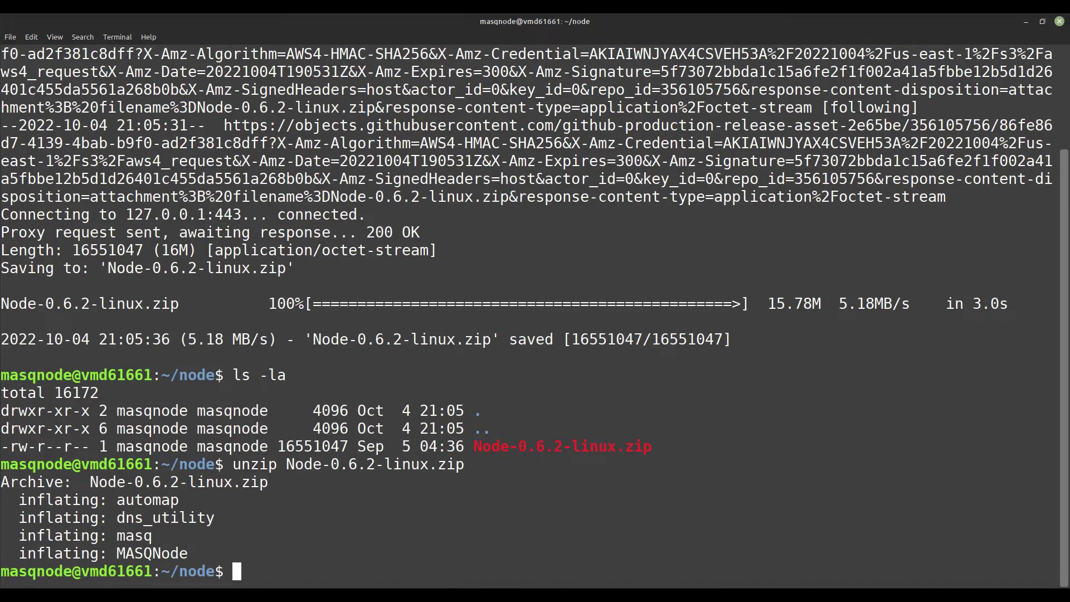
Step: Delete the zip and run sudo chmod +x * to make the binaries executable
text(rm Node-)
key(Tab)
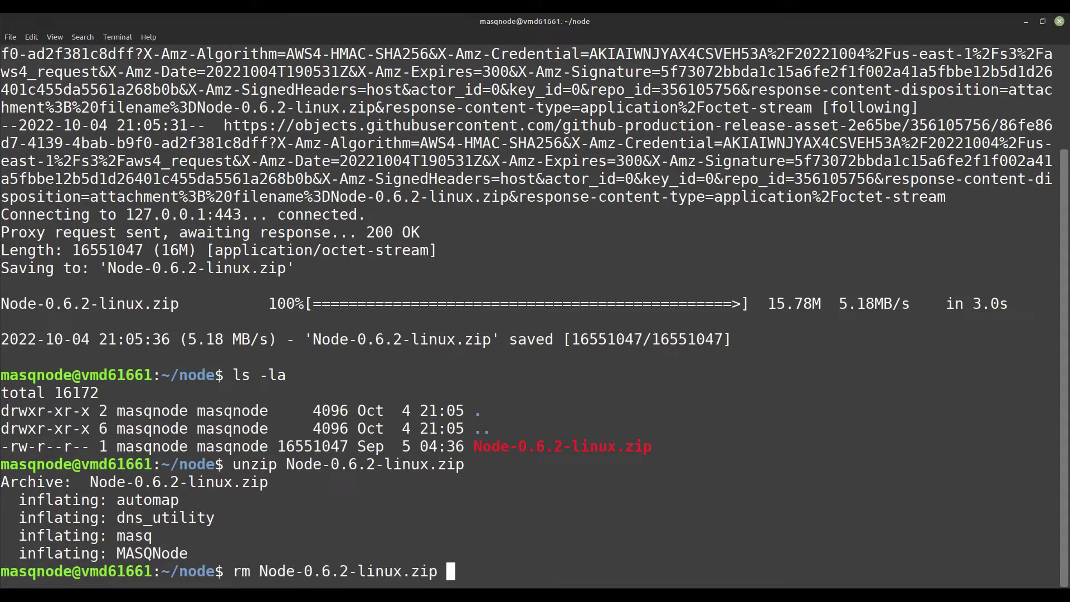
key(Return)
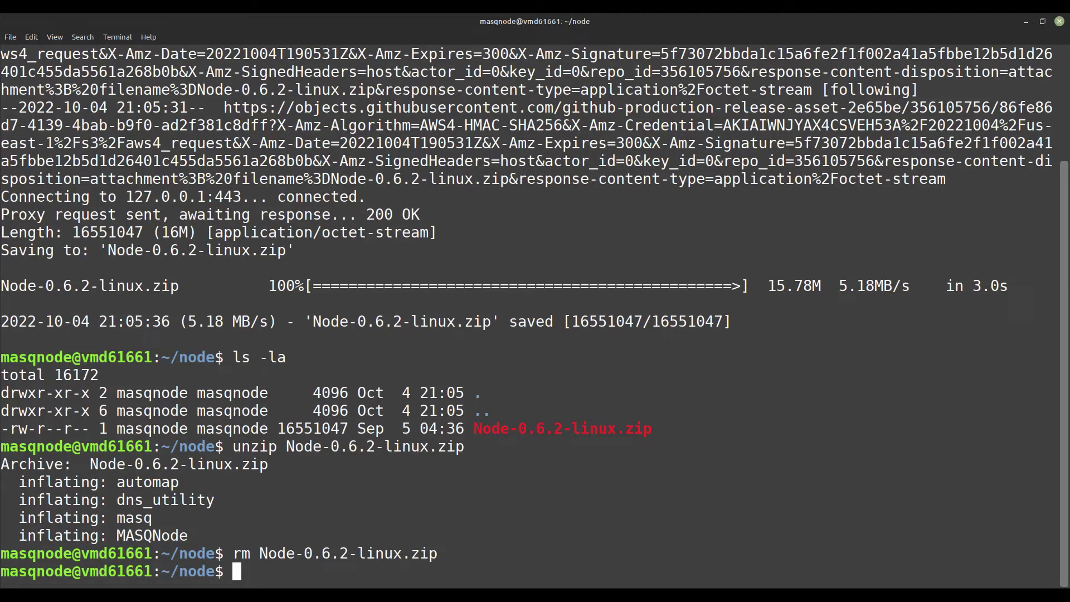
text(sudo chmo)
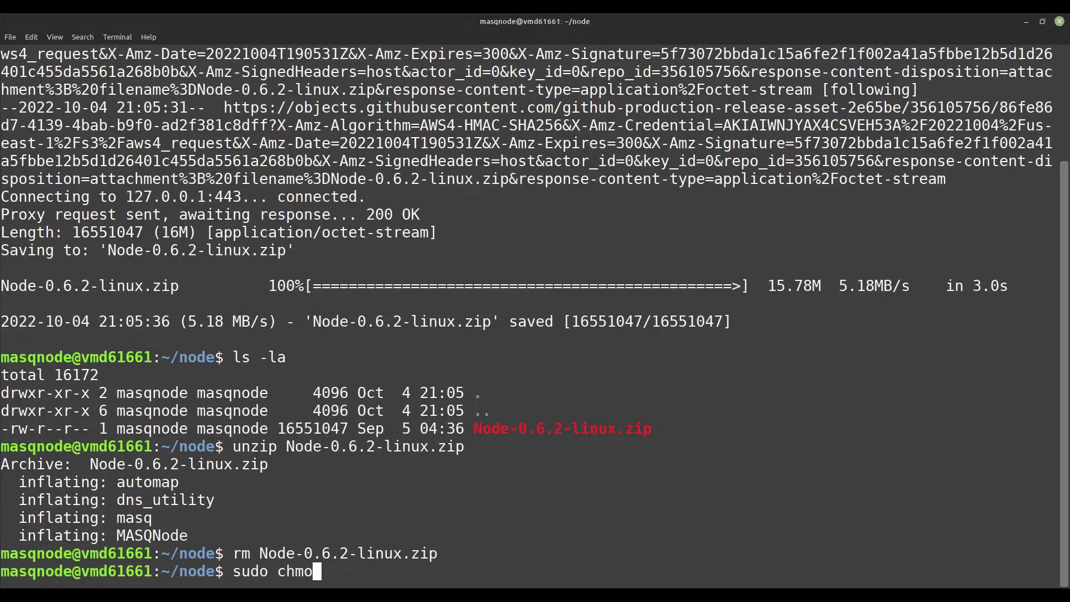
text(d +x *)
key(Return)
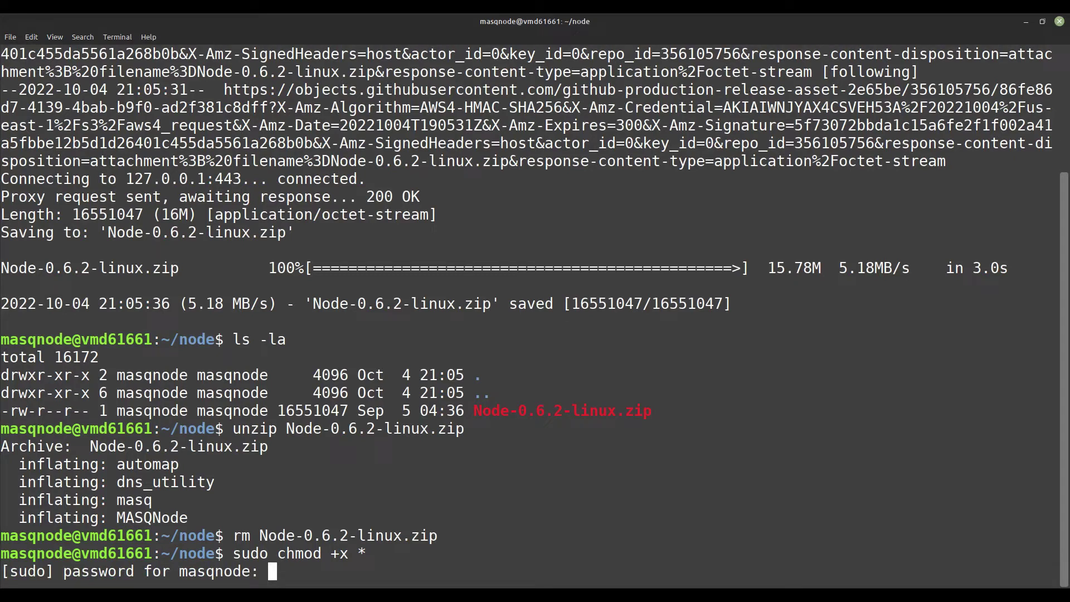
key(Return)
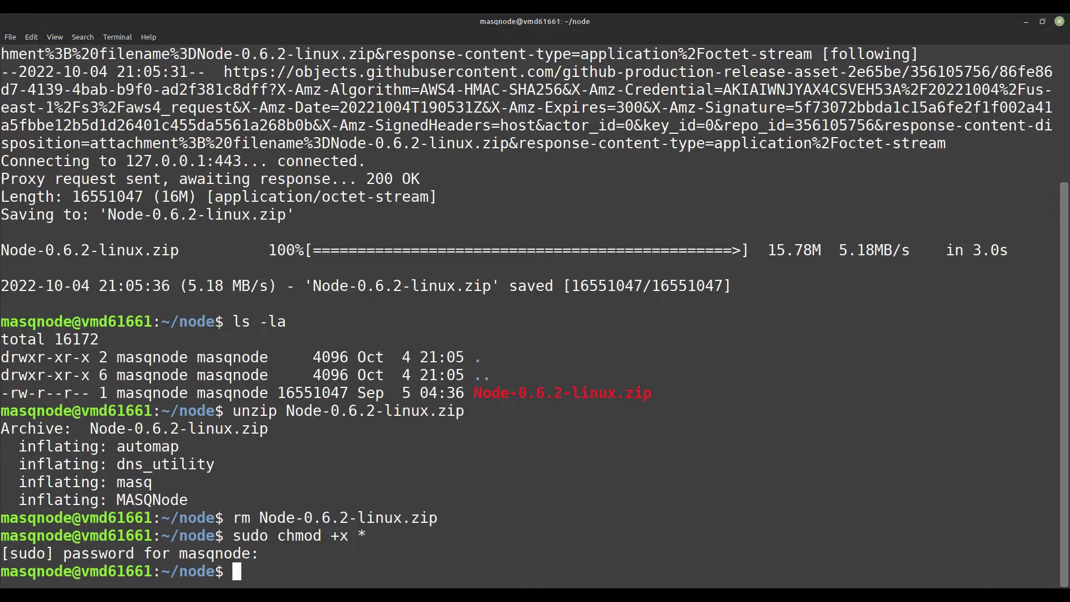
Step: Clear the screen, list the folder with ls -la, then enter alchemy.com in the browser
text(clear)
key(Return)
text(ls -la)
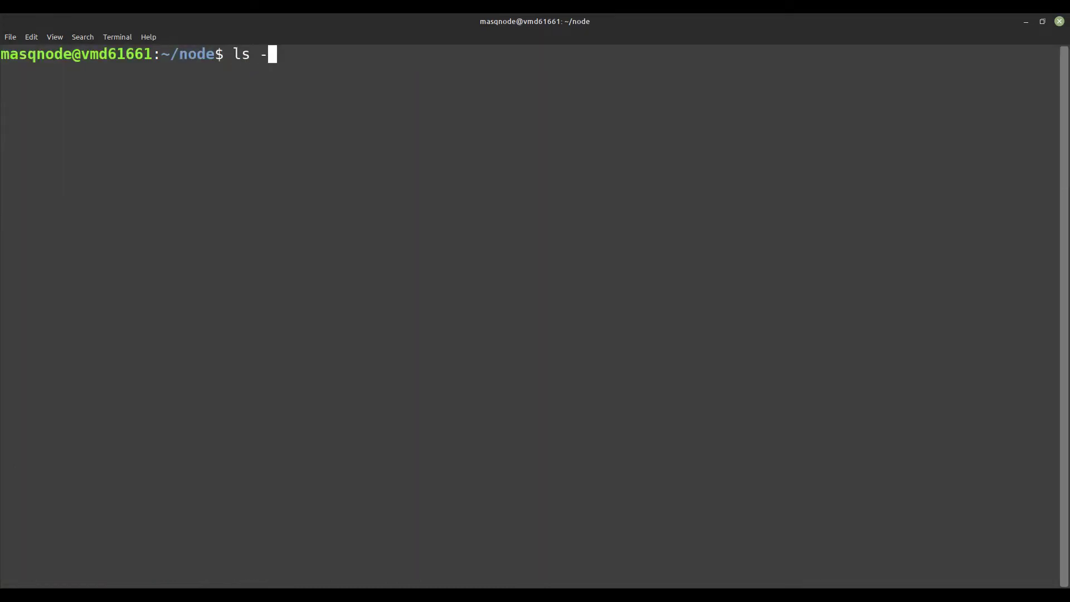
key(Return)
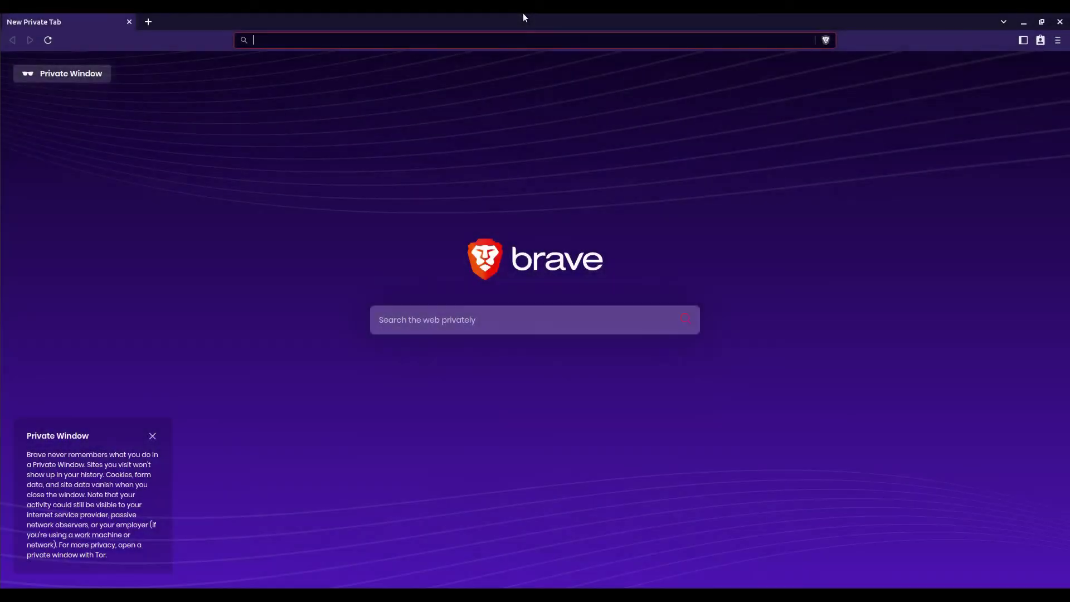
text(alchemy.com)
Step: Load alchemy.com, sign in, and bring up the Create App form
key(Return)
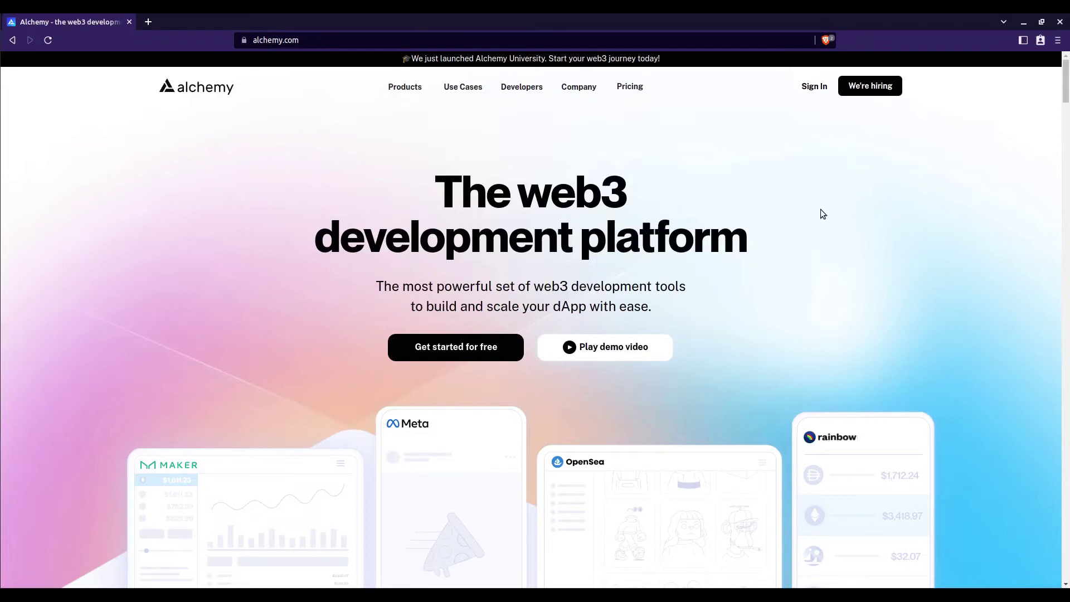
scroll(822, 215, down, 8)
scroll(815, 214, down, 11)
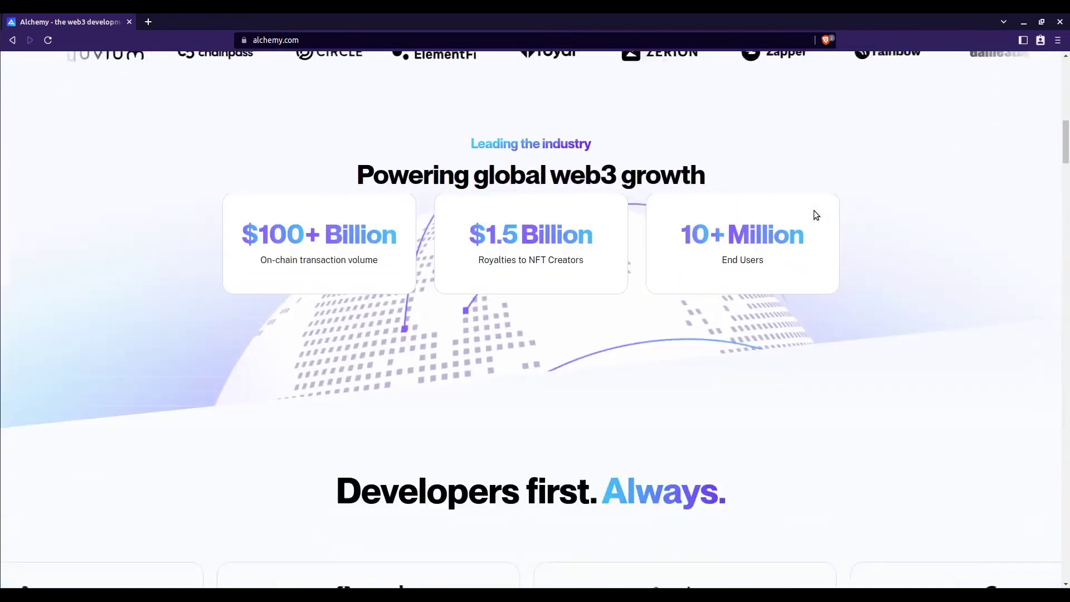
scroll(947, 215, down, 10)
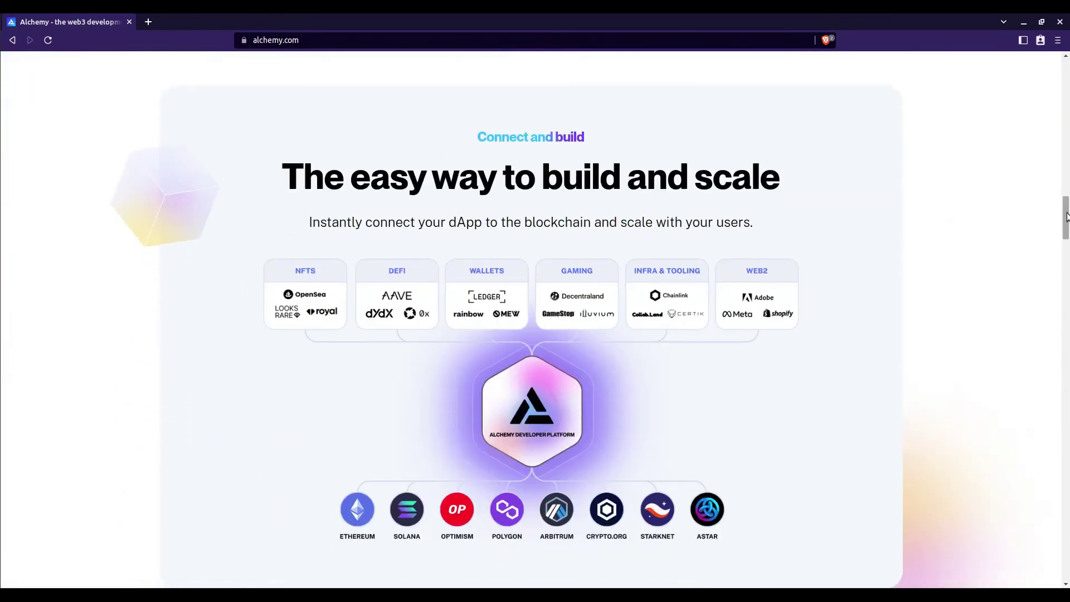
drag(1066, 216, 1065, 78)
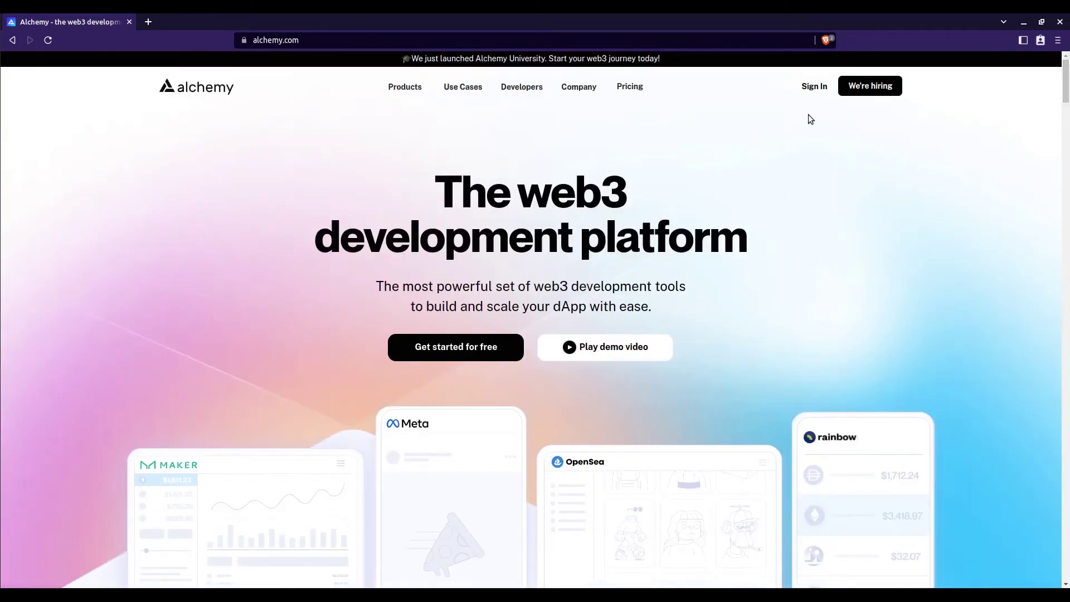
click(814, 87)
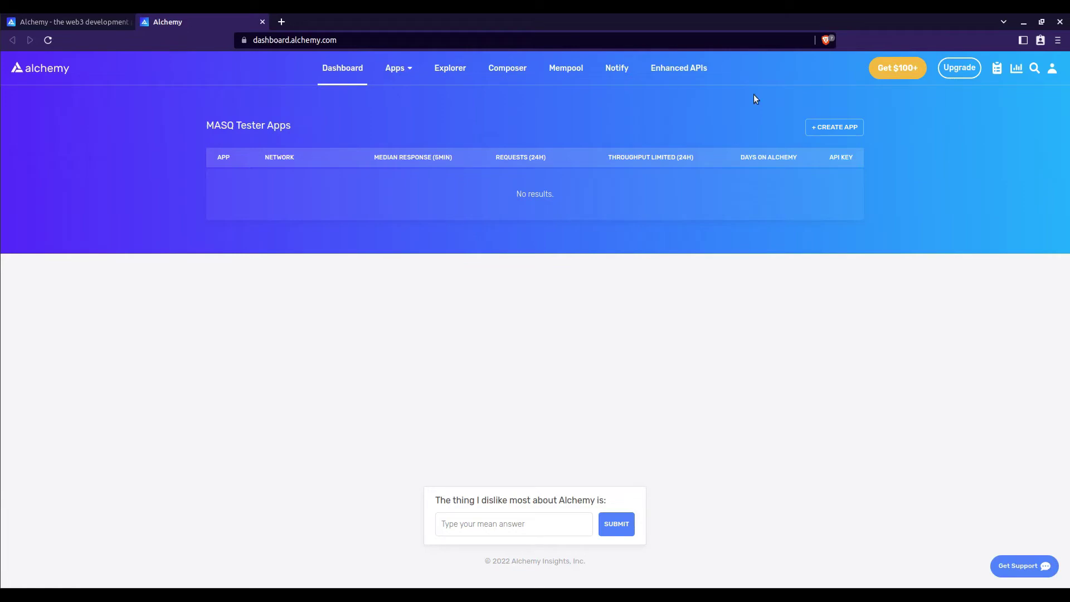
mouse_move(406, 76)
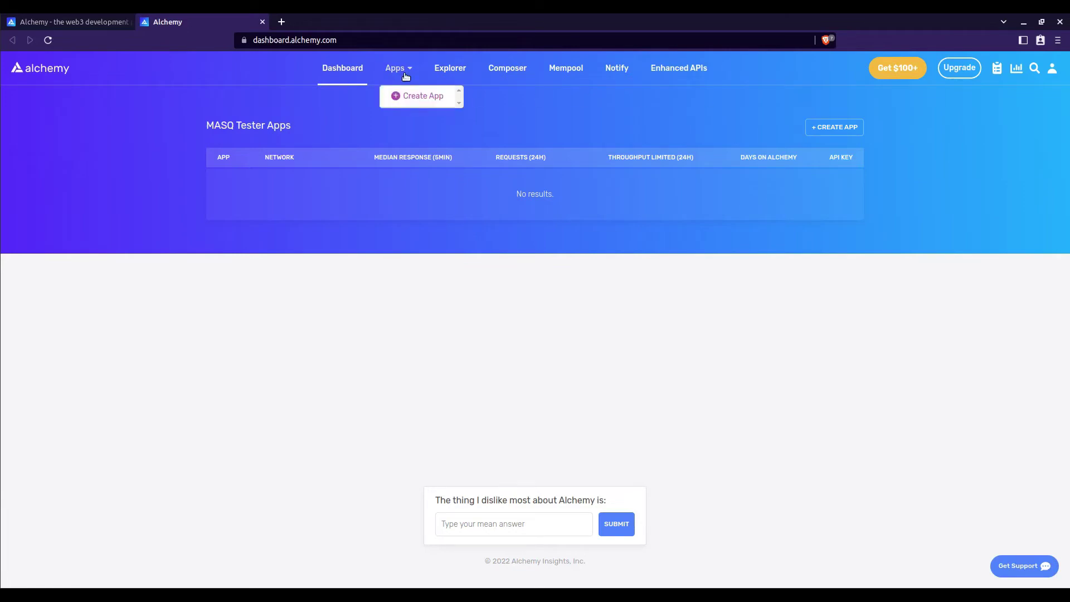
click(412, 97)
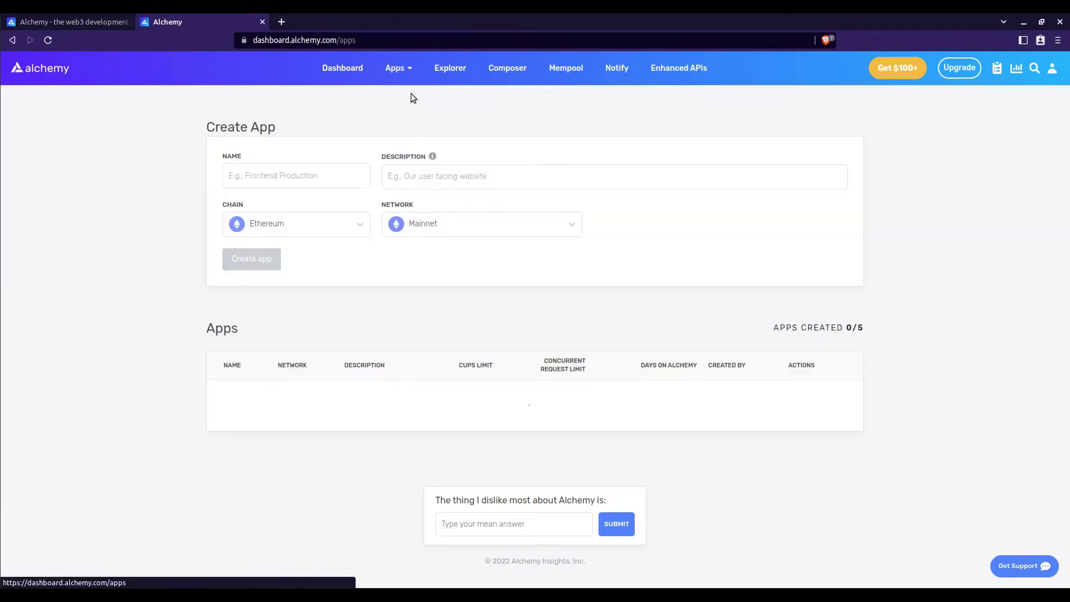
Step: Create app MASQ with chain Polygon and network Polygon Mumbai
click(299, 175)
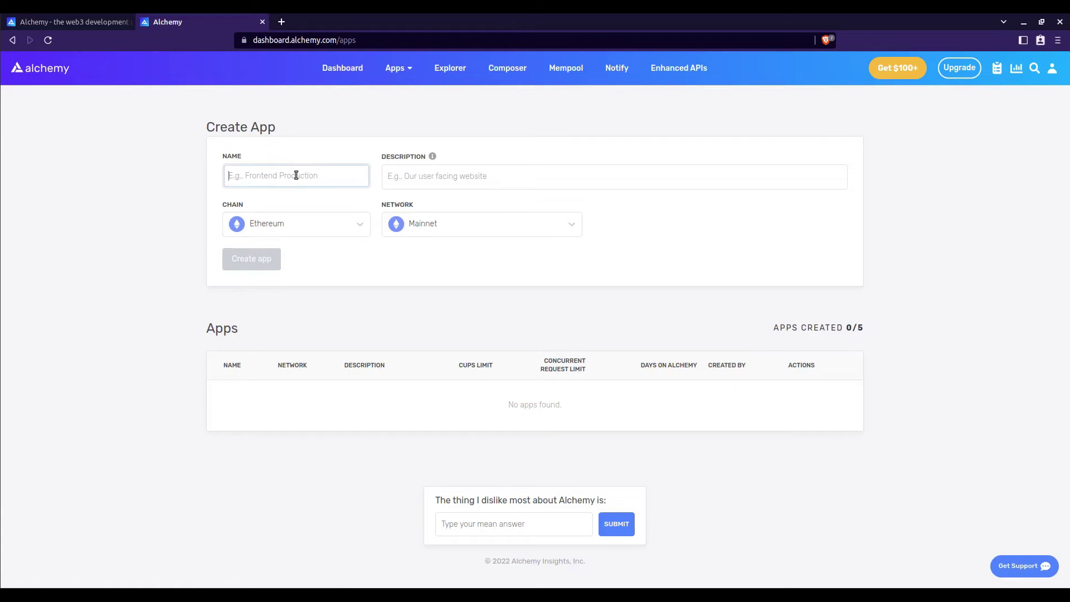
text(MAS)
key(Tab)
key(Tab)
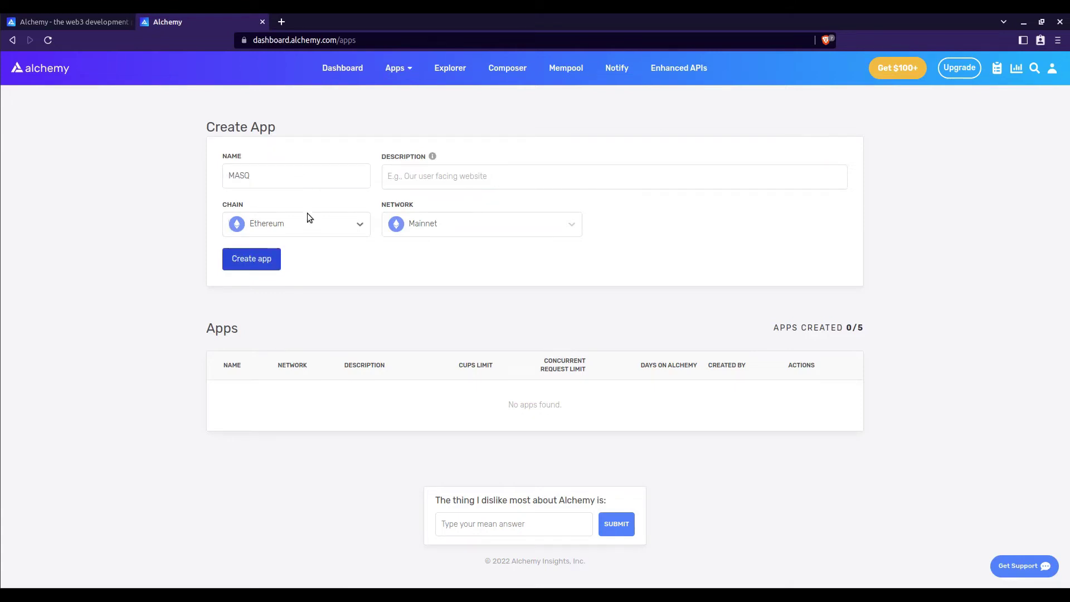
click(308, 218)
click(288, 277)
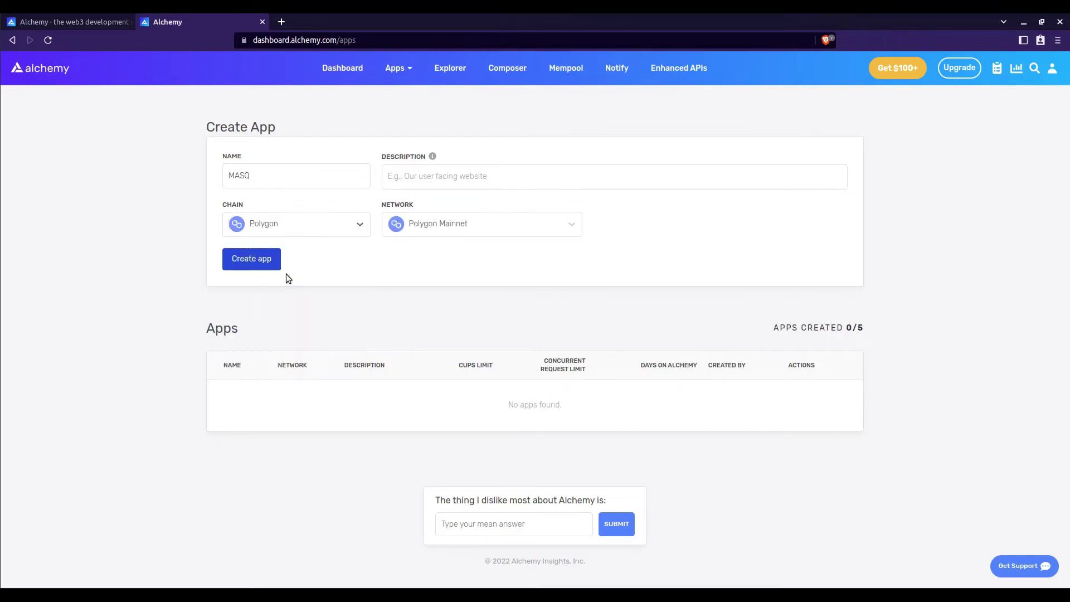
click(475, 227)
click(448, 277)
click(278, 264)
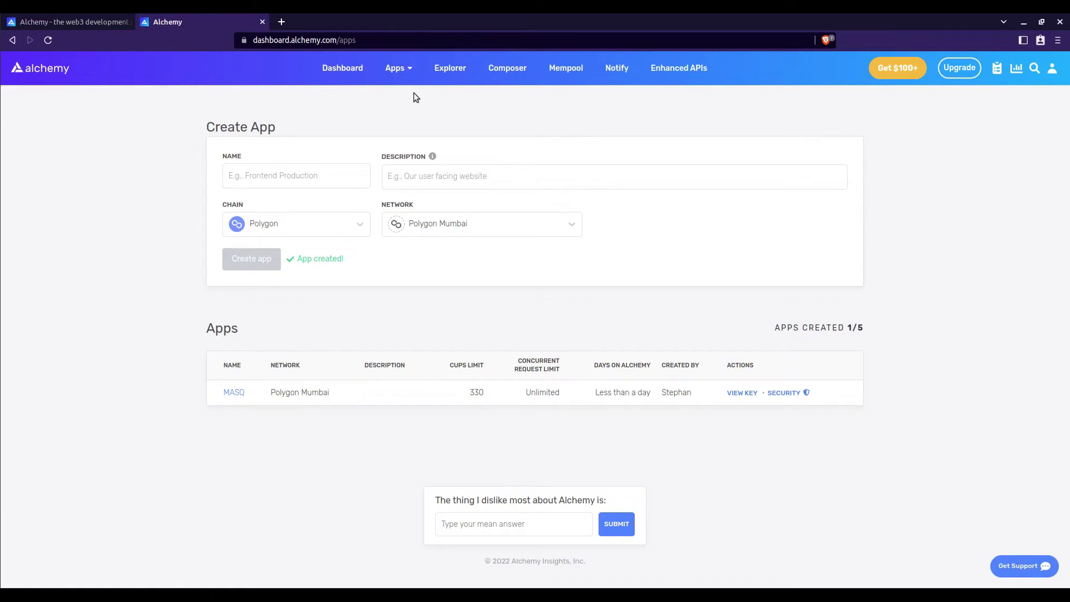
Step: From the Dashboard, view the MASQ app's key and copy its HTTPS endpoint URL
click(362, 73)
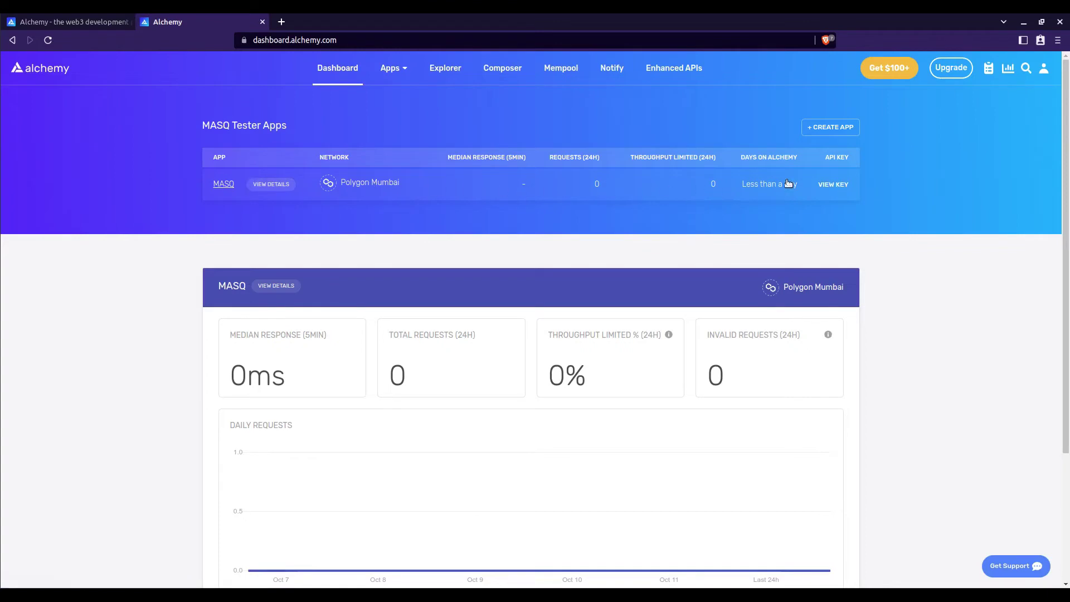
click(279, 185)
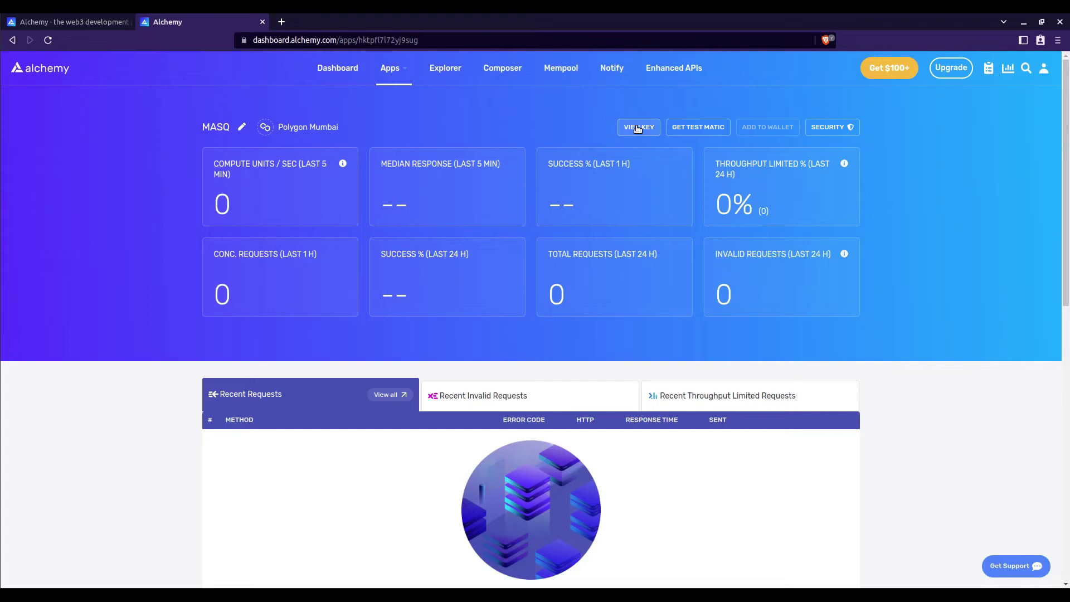
click(639, 128)
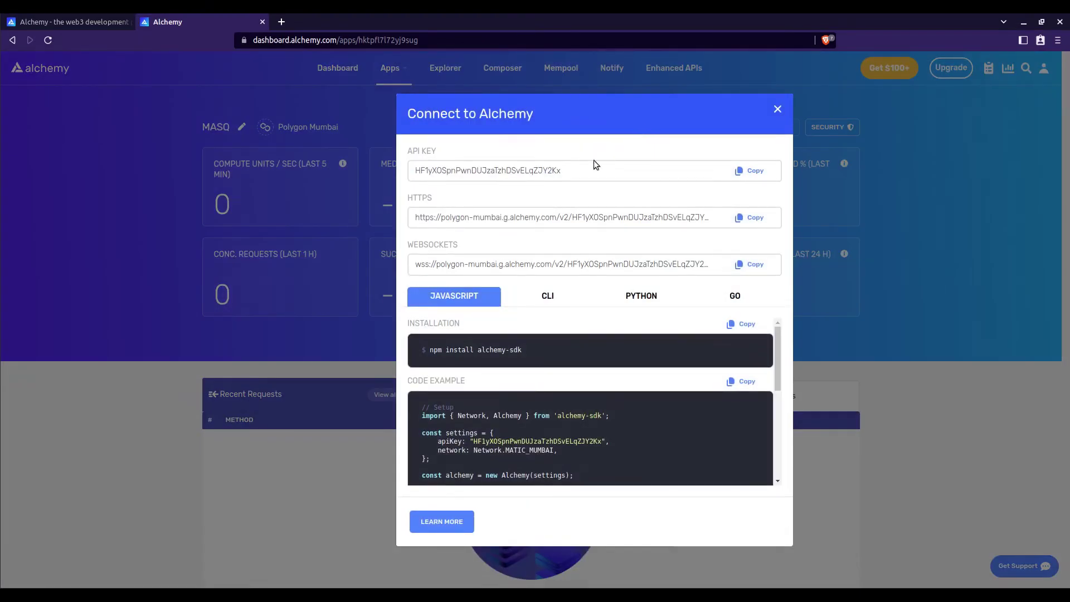
drag(411, 221, 447, 220)
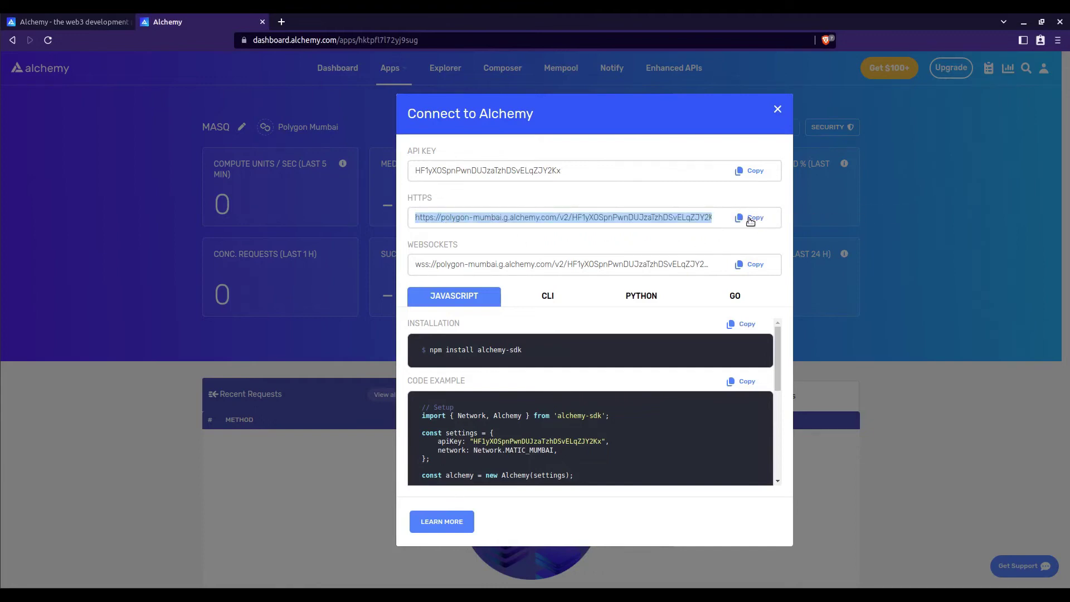
click(750, 220)
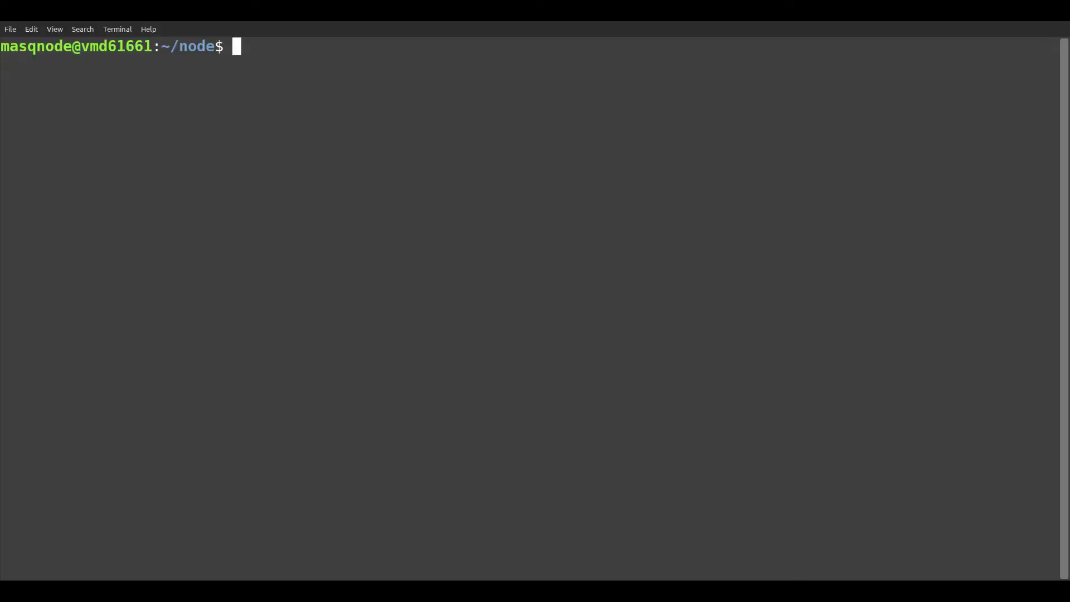
Step: Check the account's group membership with id and move into ~/node
text(id)
key(Return)
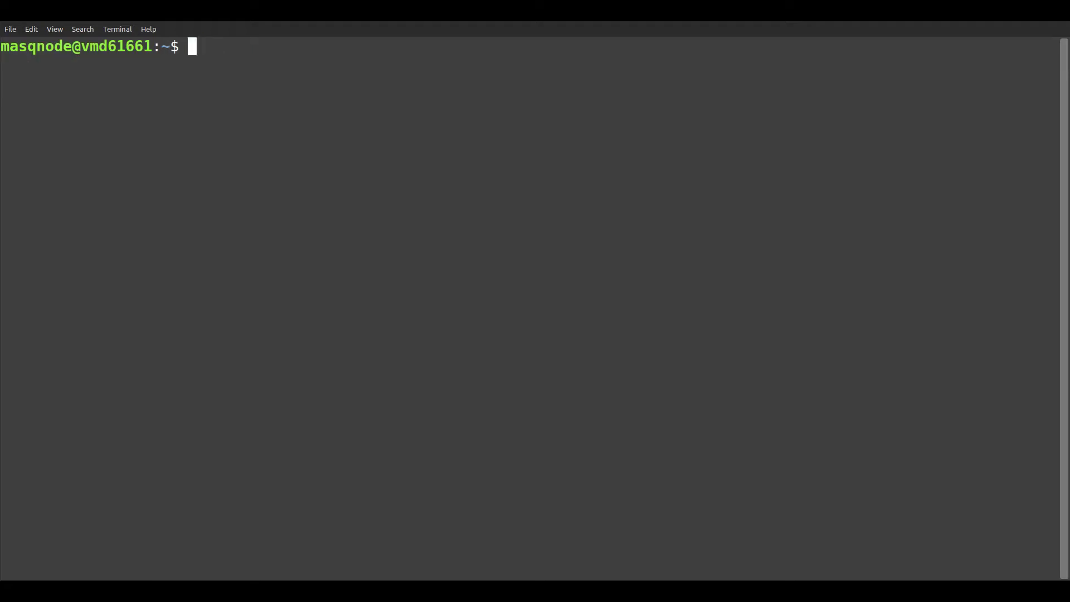
text(cd node)
key(Return)
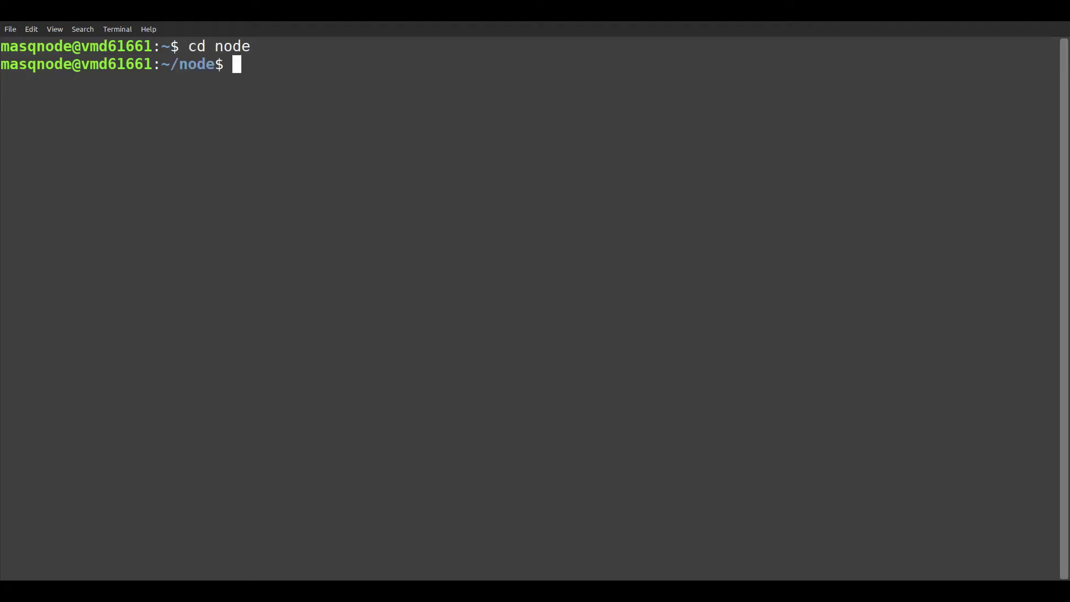
Step: Open a new config.toml in nano and begin the blockchain-service-url line
text(nano confi)
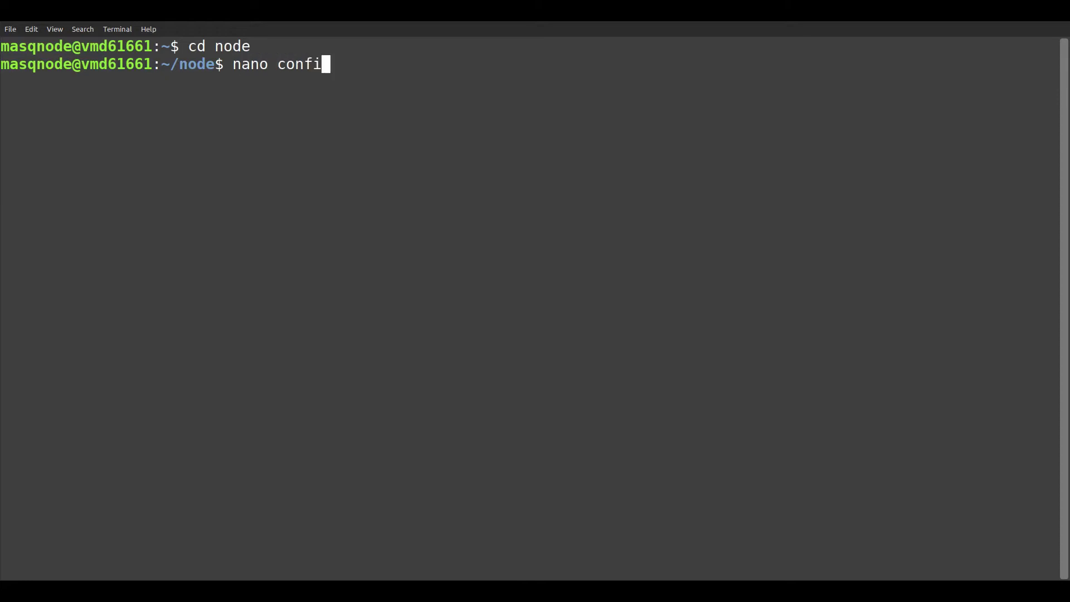
text(g.toml)
key(Return)
text(blockchain-service-url = ")
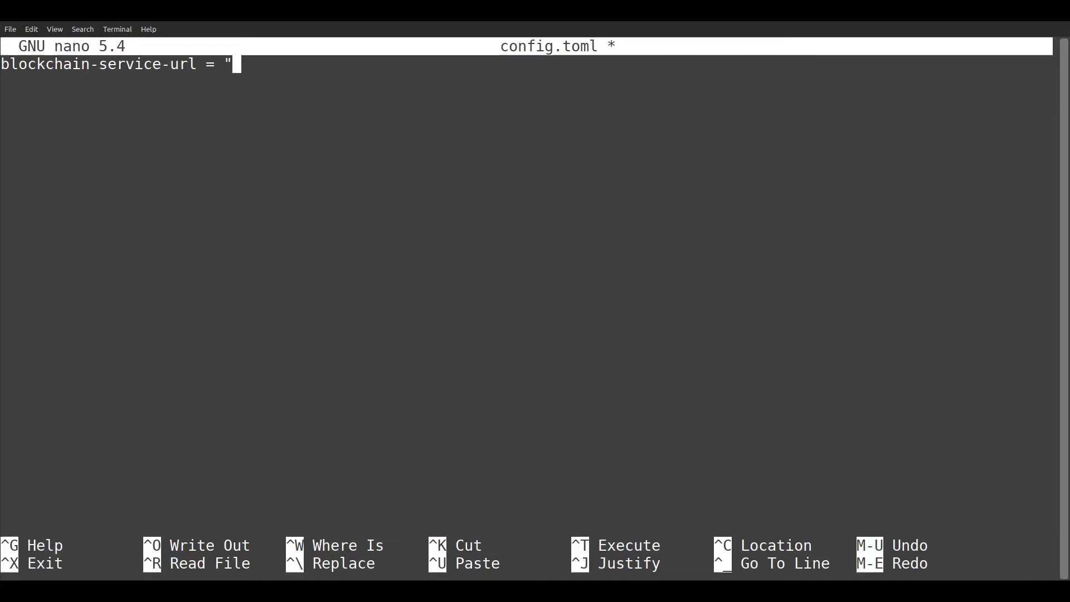
Step: Fill in the Alchemy URL, the server's IP, and chain "polygon-mumbai" lines
key(ctrl+shift+v)
text(")
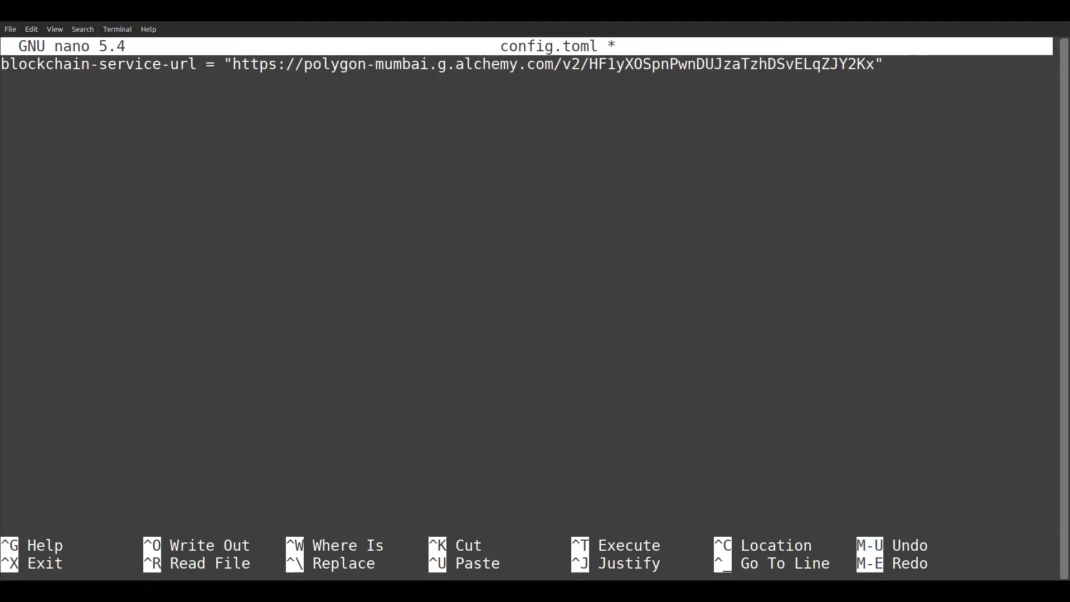
key(Return)
text(ip = ")
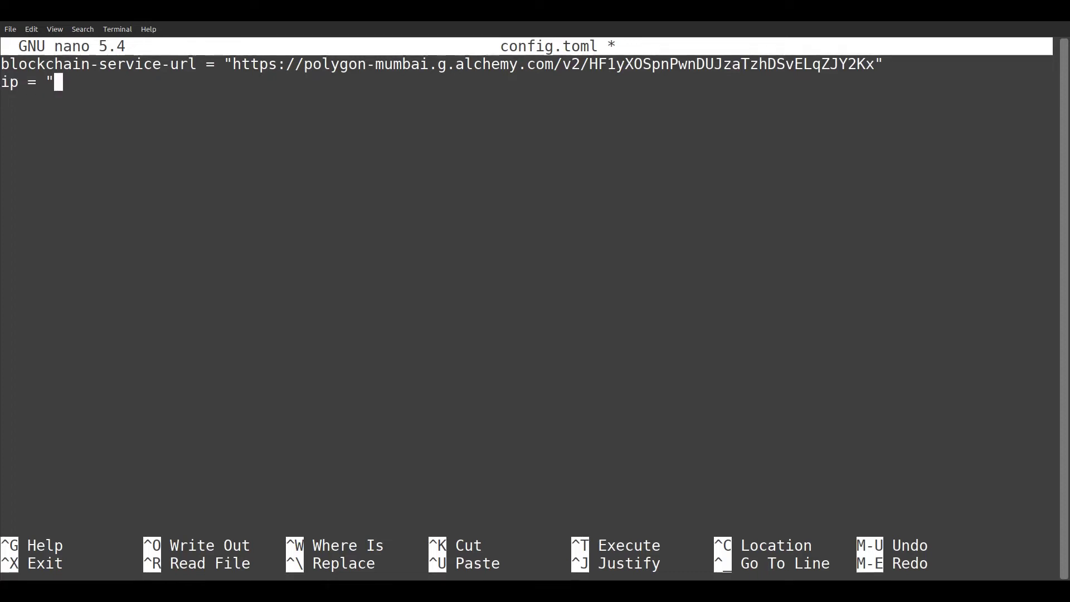
key(ctrl+shift+v)
text(")
key(Return)
text(chain = ")
key(ctrl+shift+v)
text(")
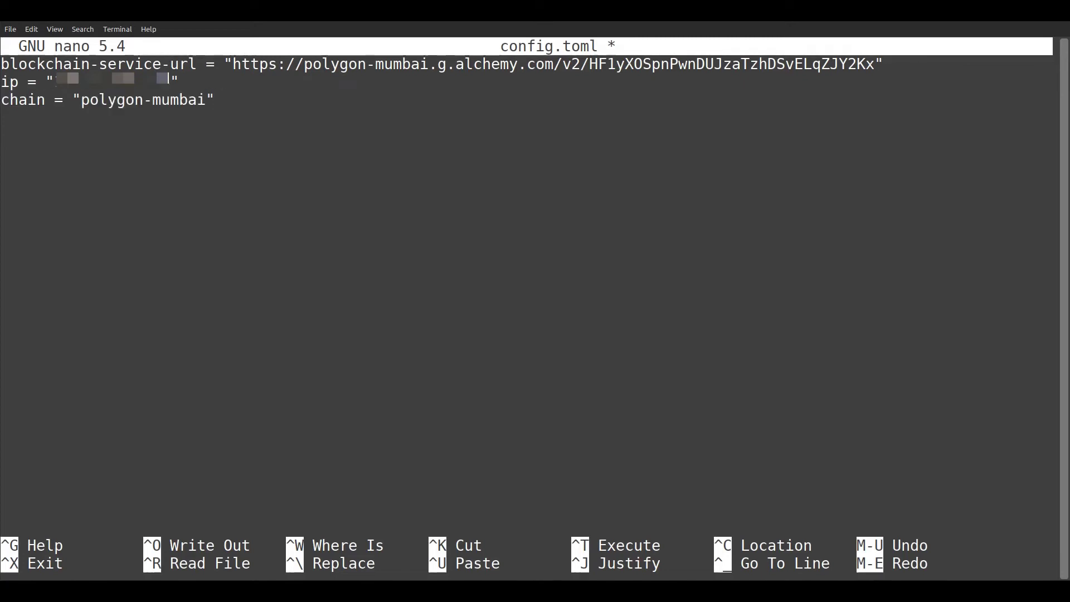
key(Return)
Step: Add clandestine-port "12345", the three dns-servers, and log-level "info"
text(cland)
text(estine)
text(-port =)
text( "12345)
text(" )
text(dns)
text(-serve)
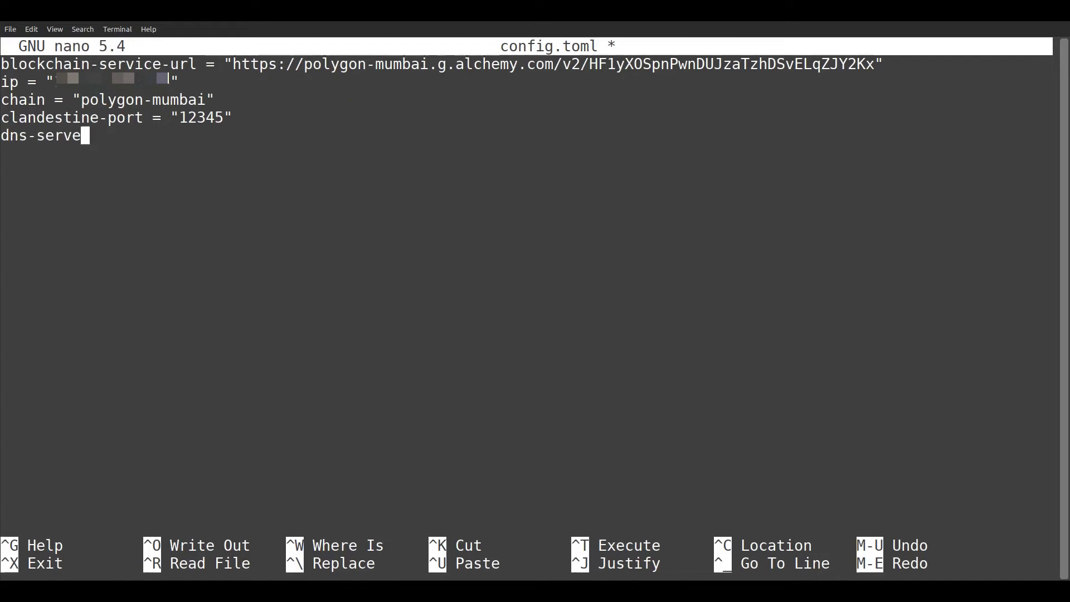
text(rs =)
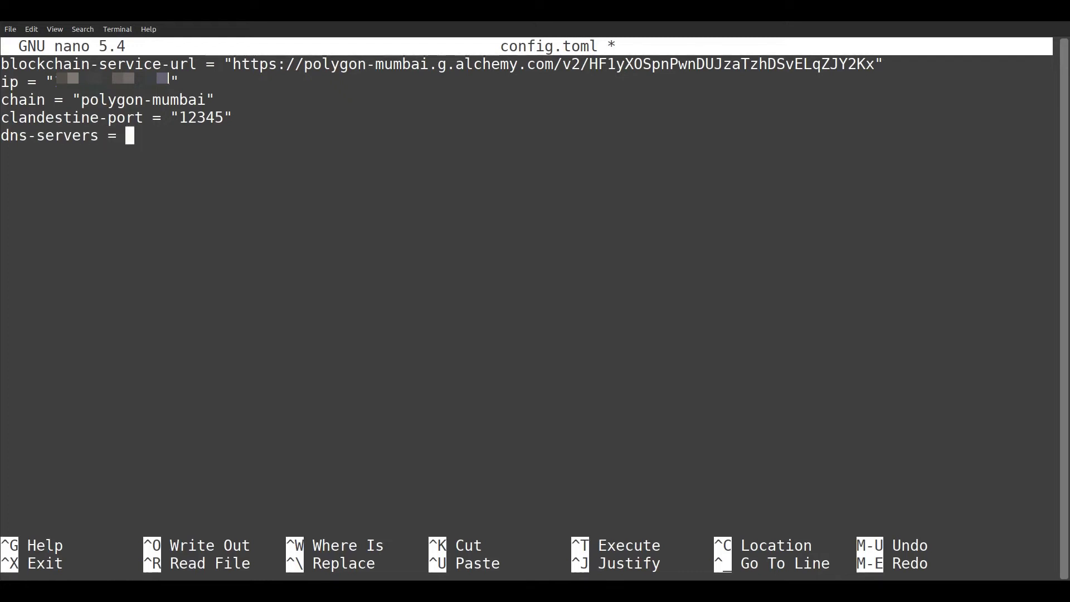
key(ctrl+shift+v)
key(Return)
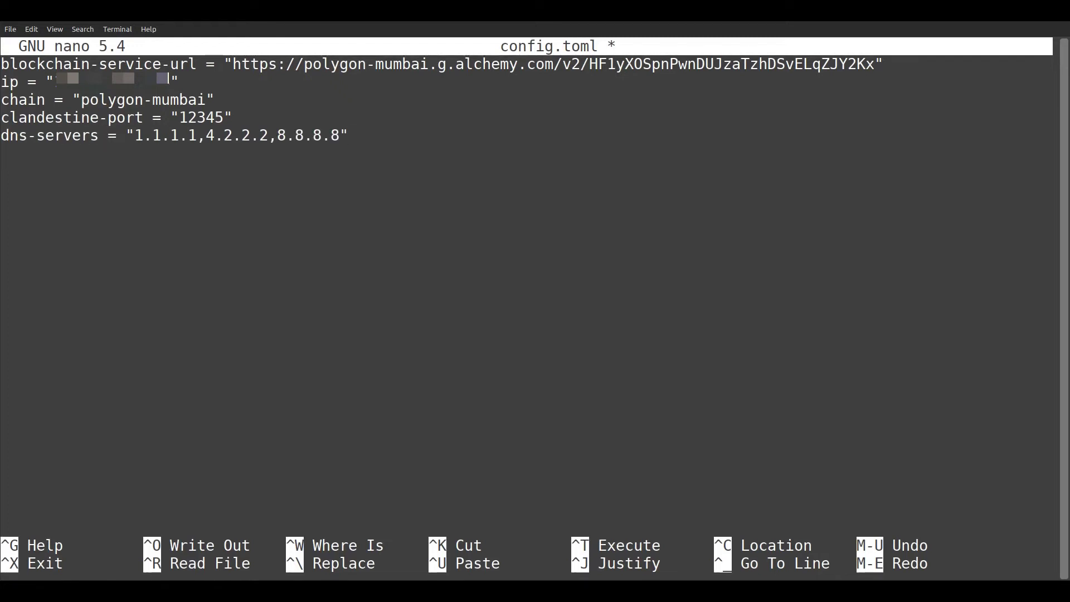
text(log-level = "info")
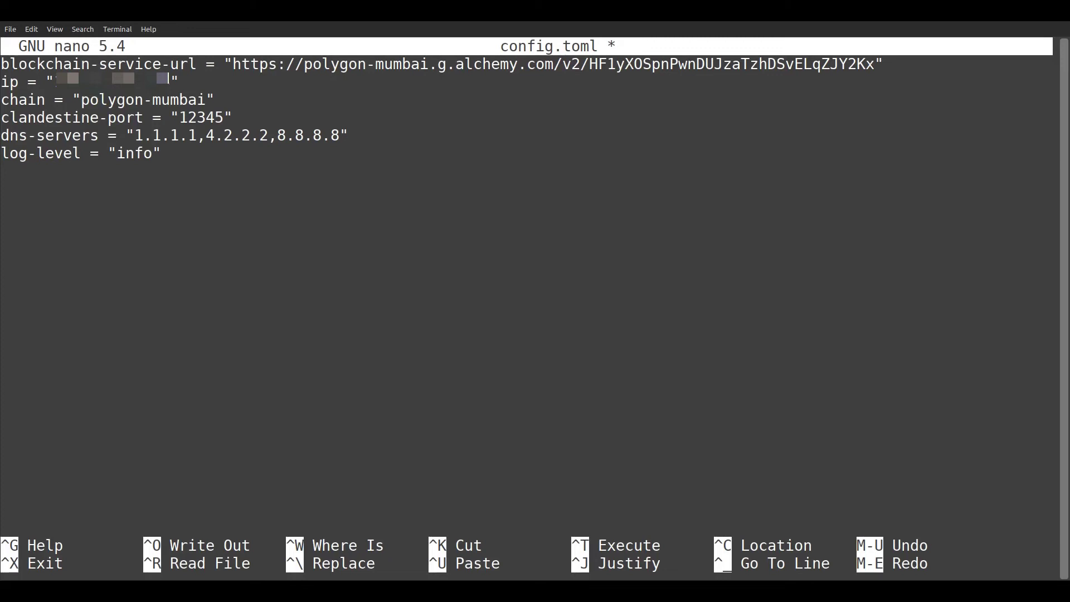
Step: Add neighborhood-mode "standard", scan-intervals "60|240|300", and gas-price "40" lines
key(Return)
text(neighborhood-mode =)
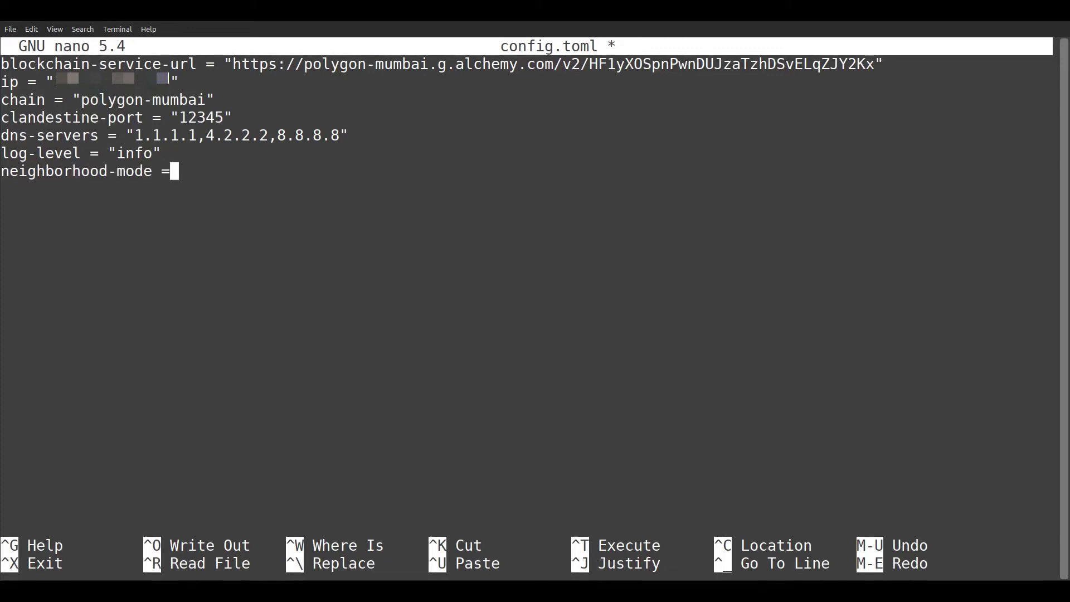
text(""standard")
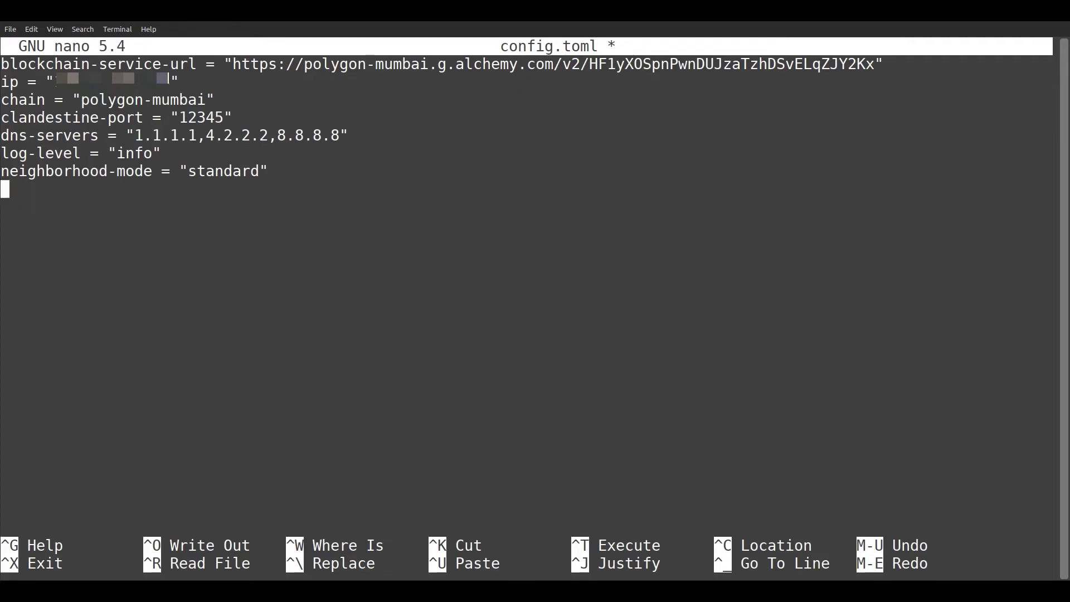
key(Return)
text(scan)
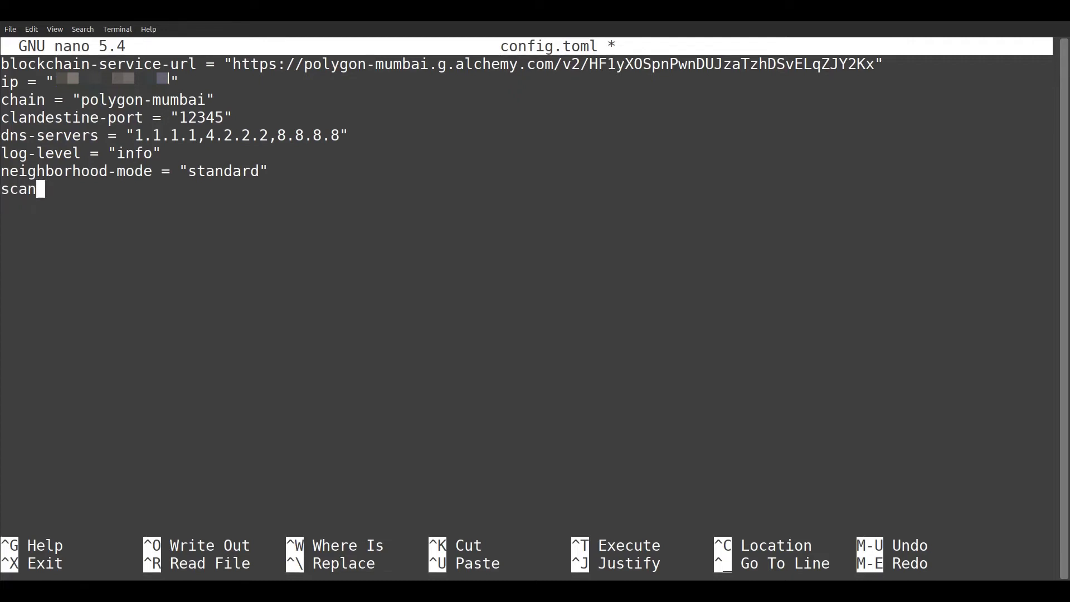
text(-intervals)
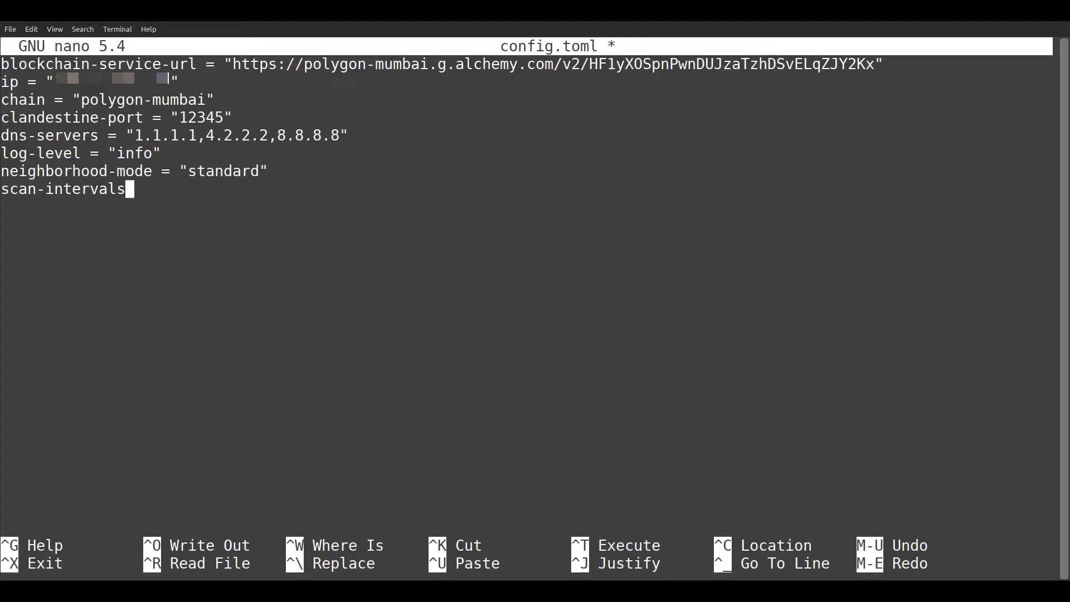
text( =)
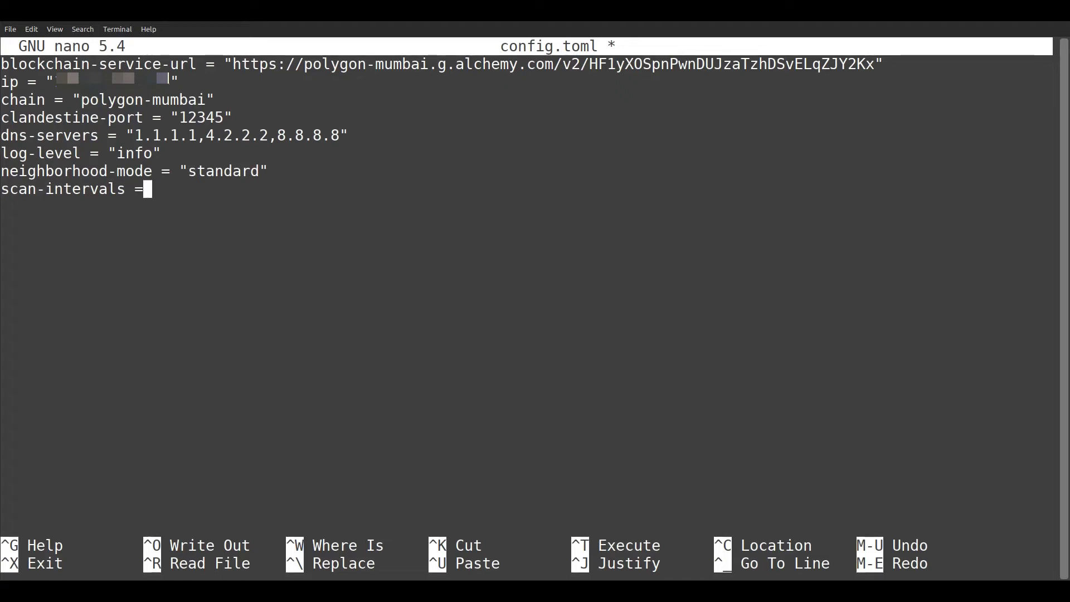
text("60|240|300")
key(Return)
text(gas-price = )
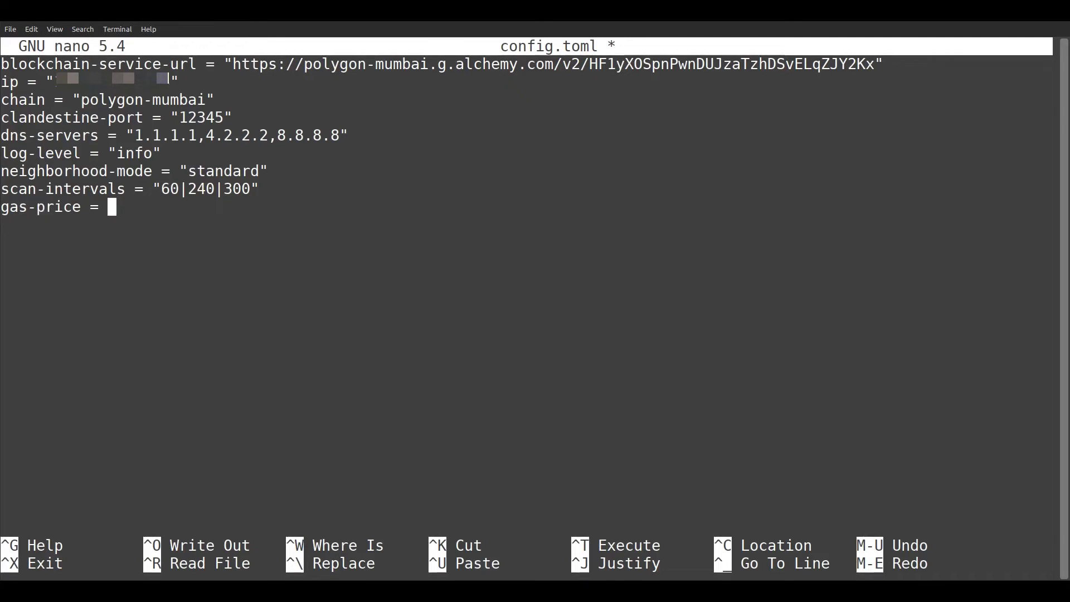
text("40")
key(Return)
Step: Add real-user 1001:1001:/home/masqnode and the neighbors line with pasted node descriptors
text(real)
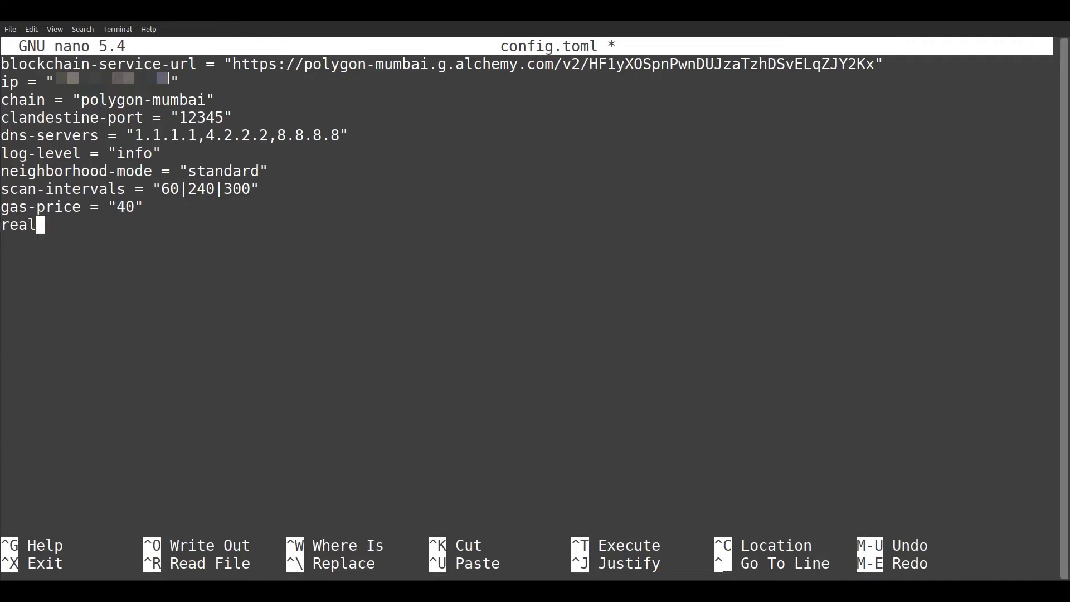
text(-user =)
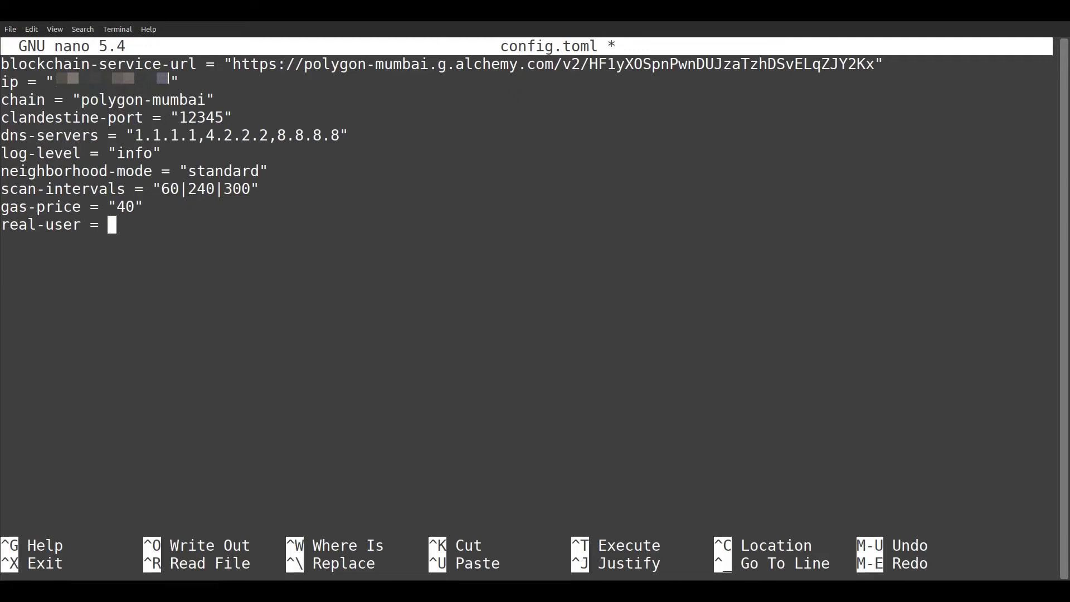
text("1001:1001:/home/masqnode")
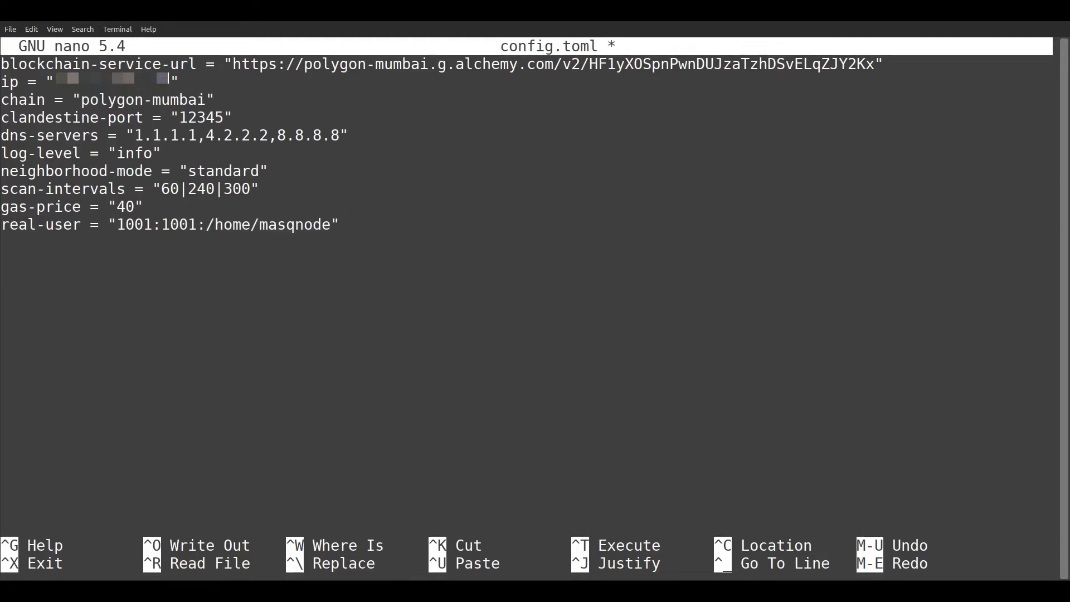
key(Return)
text(neighbors = ")
key(ctrl+shift+v)
text(")
key(Home)
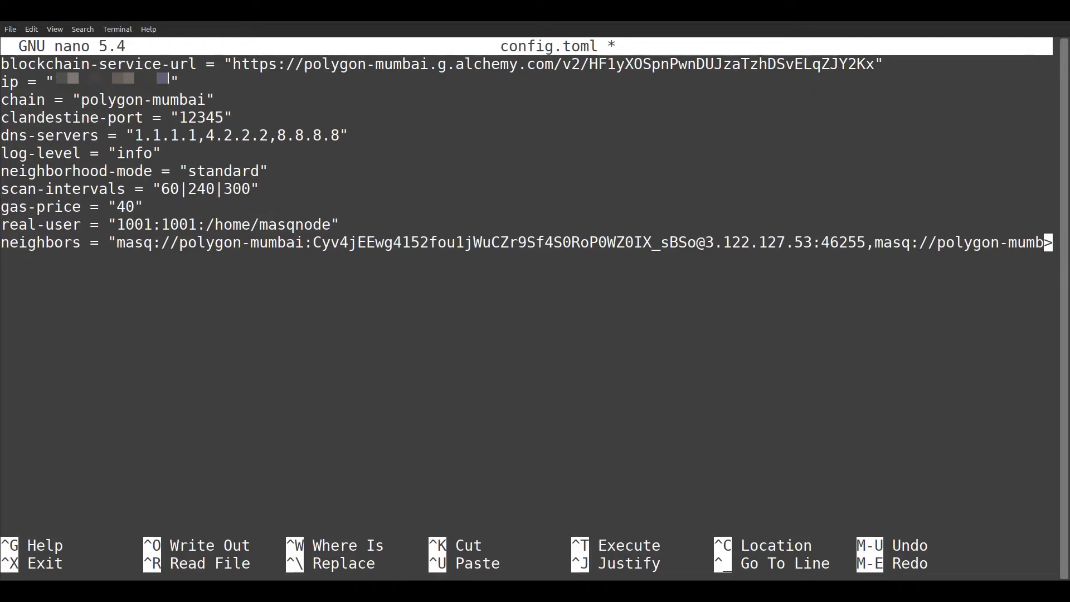
Step: Save config.toml and exit nano
key(ctrl+o)
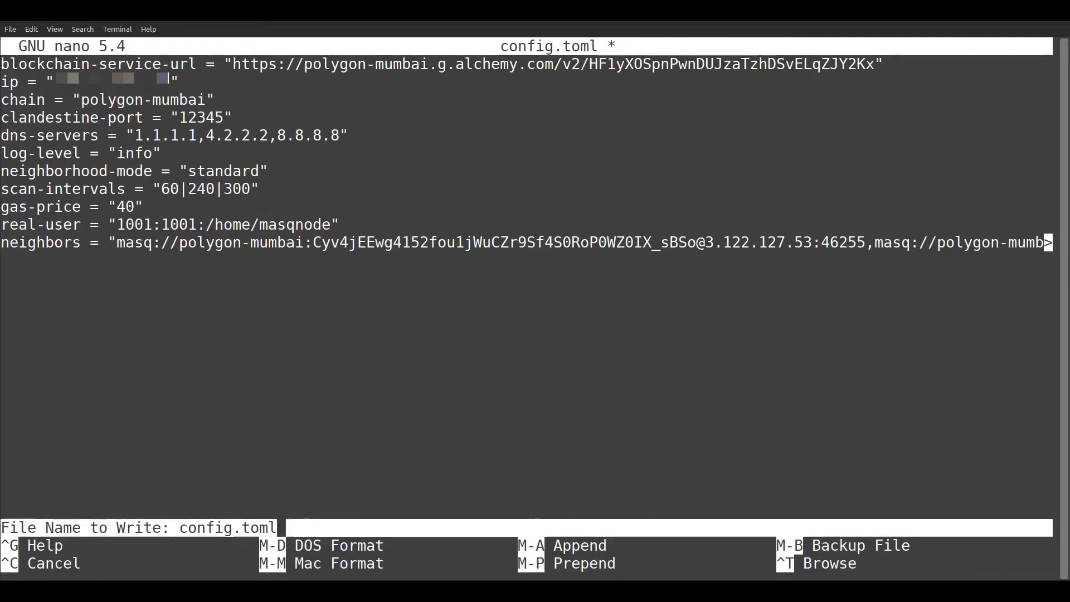
key(Return)
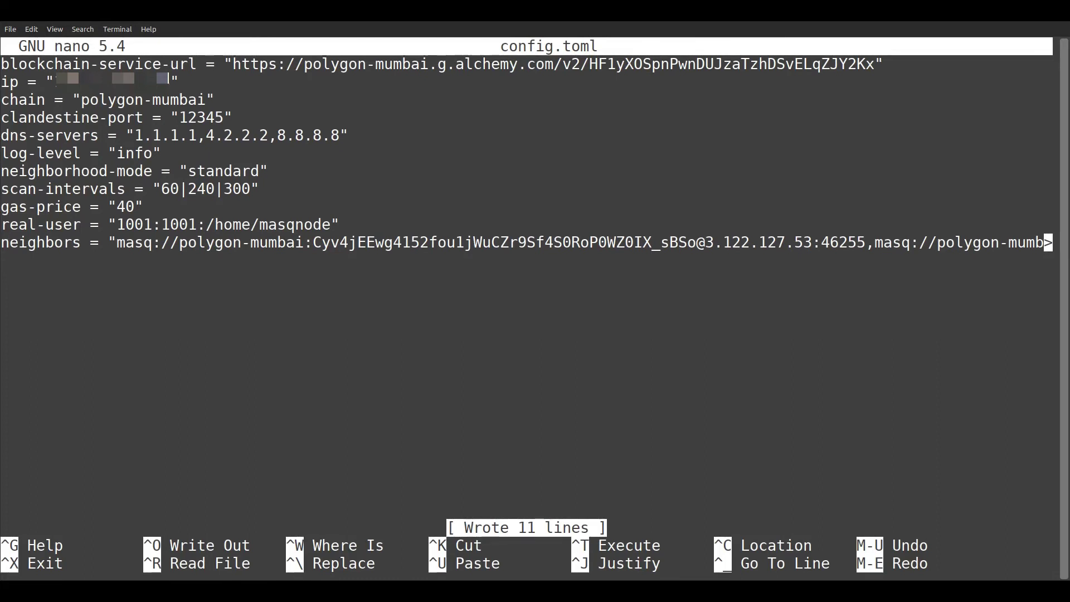
key(ctrl+x)
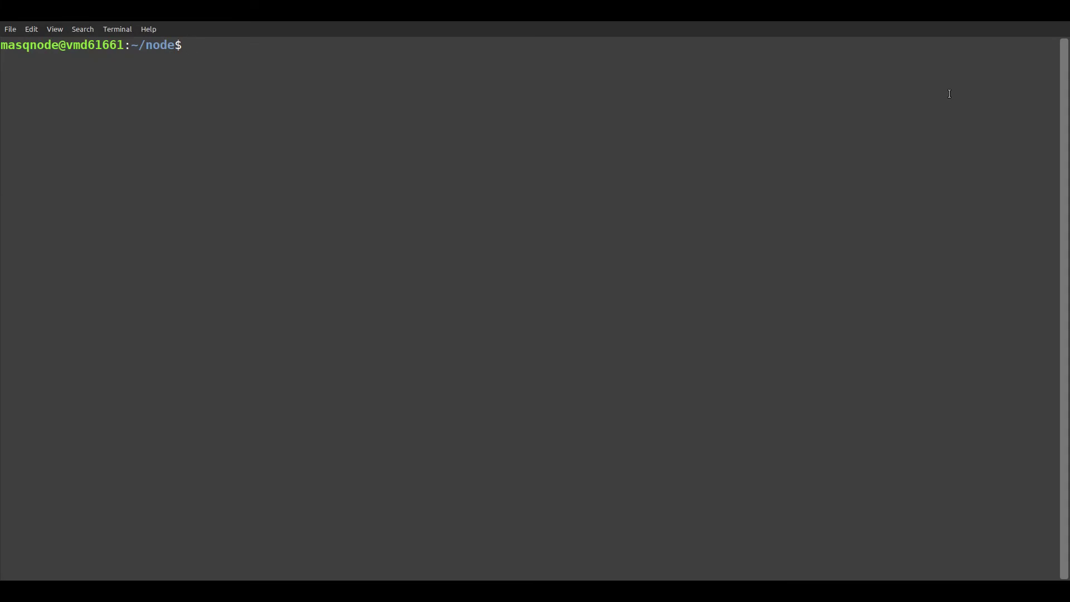
Step: Clear the screen and recall ./MASQNode --help |more from history
text(clear)
key(Up)
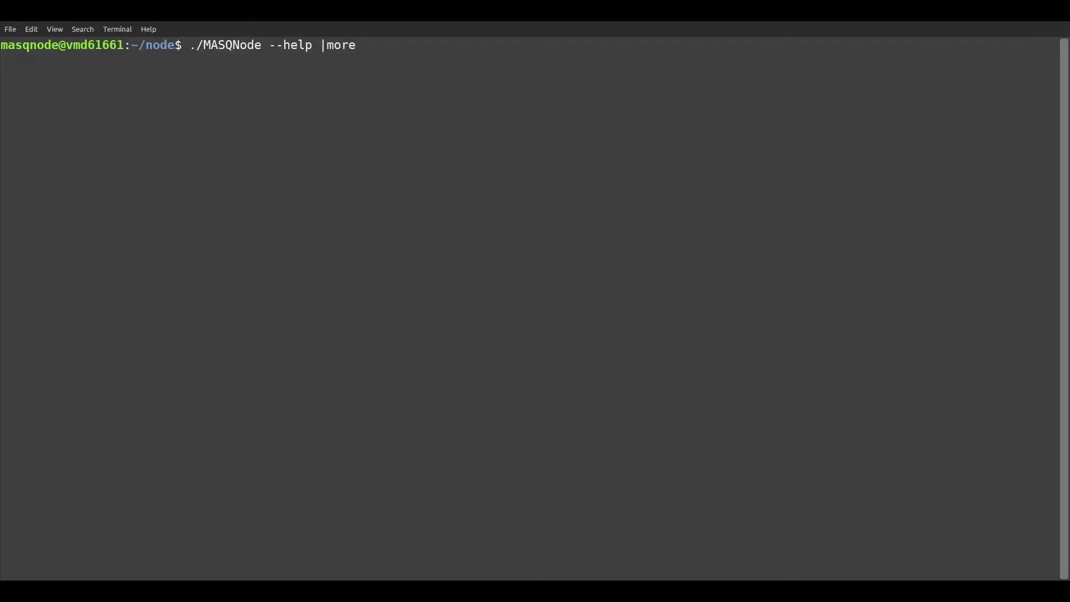
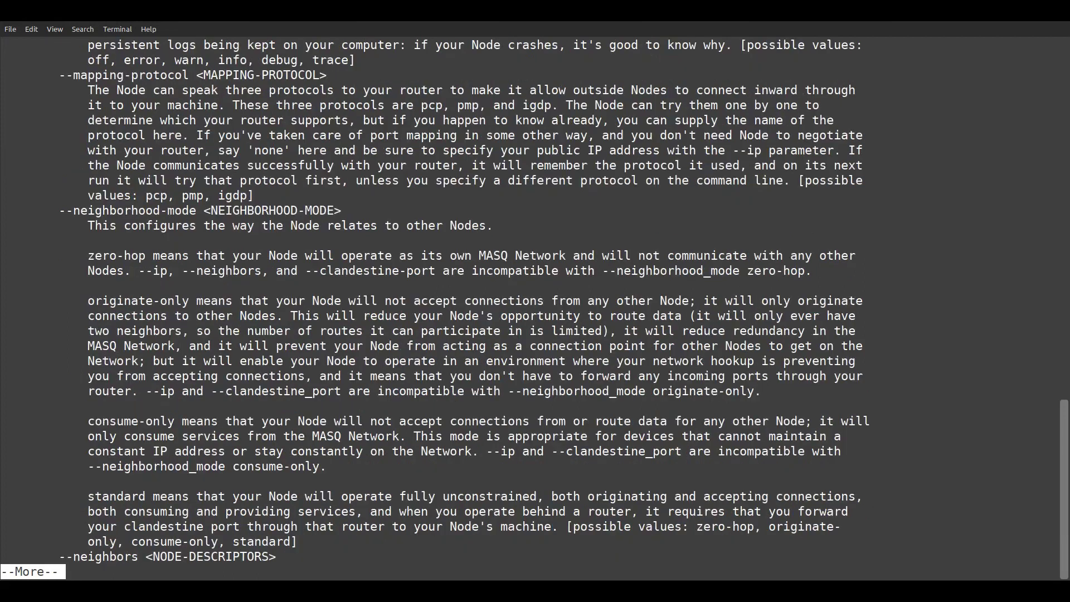
Step: Page through the rest of the MASQNode help, past neighbors, rate-pack and scans options to --ui-port (default 5333)
key(space)
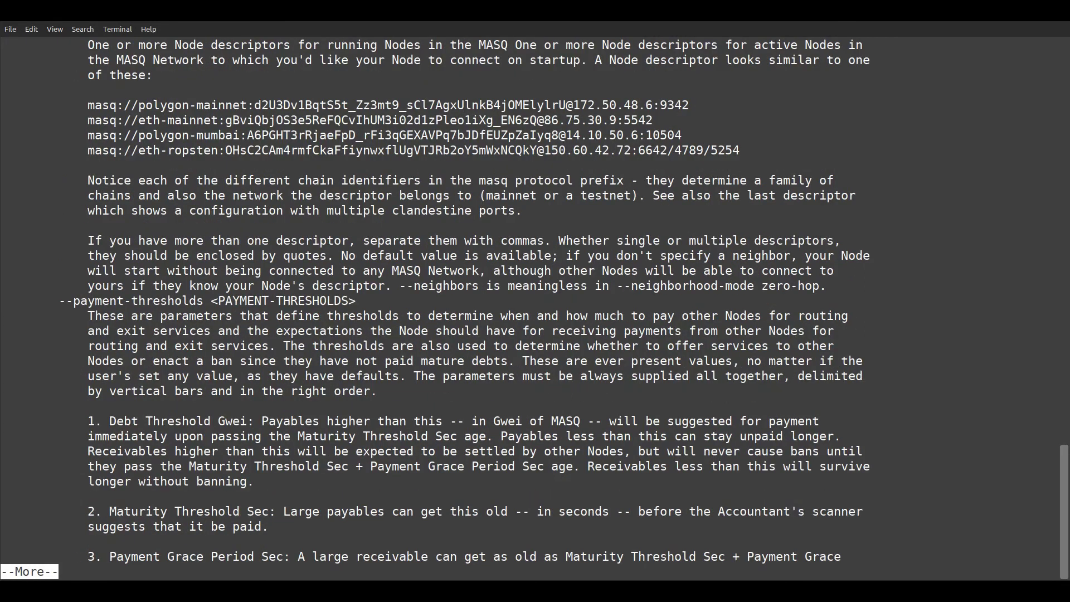
key(space)
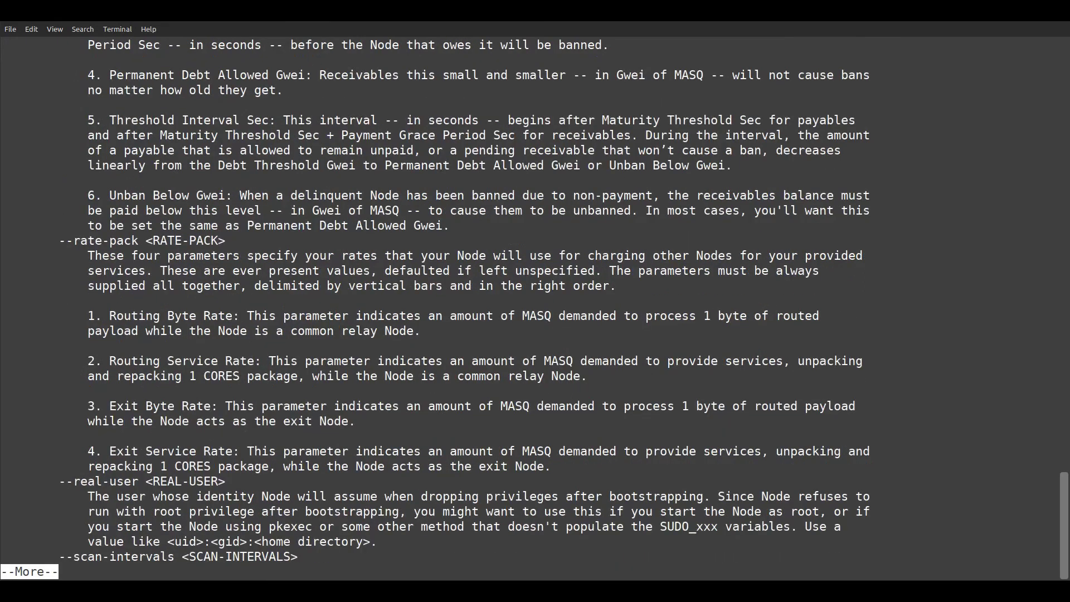
key(space)
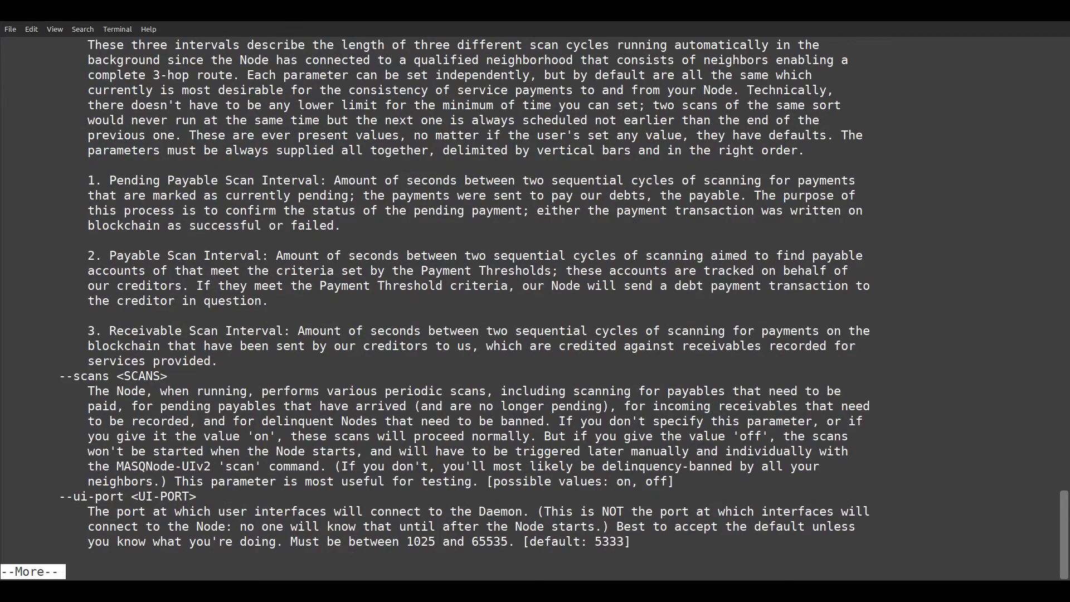
key(space)
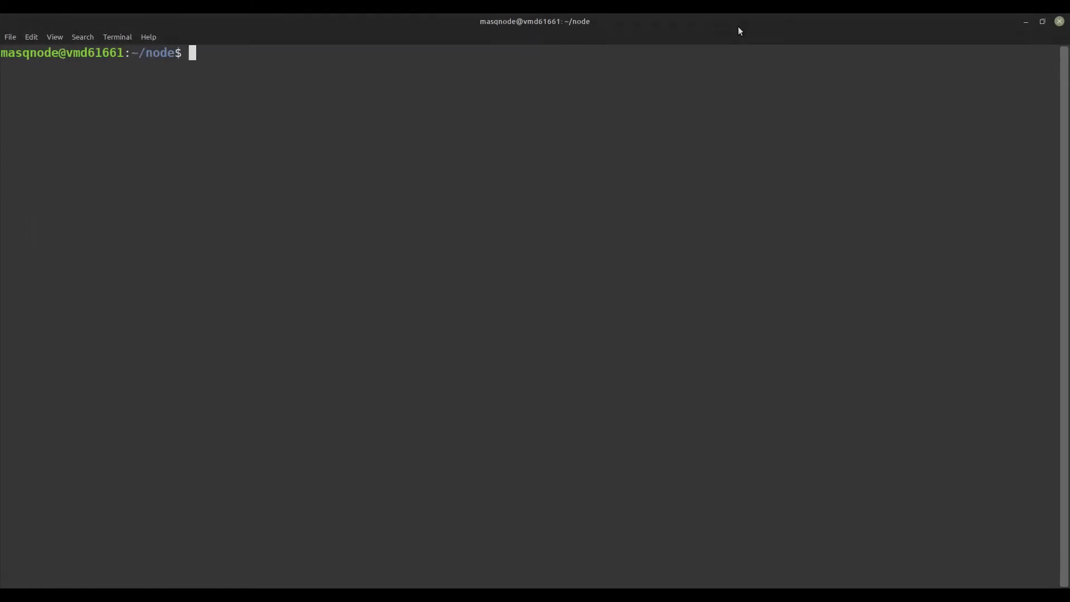
Step: Run sudo ./MASQNode --neighborhood-mode zero-hop --data-directory /home/masqnode/node
text(sudo ./MASQ)
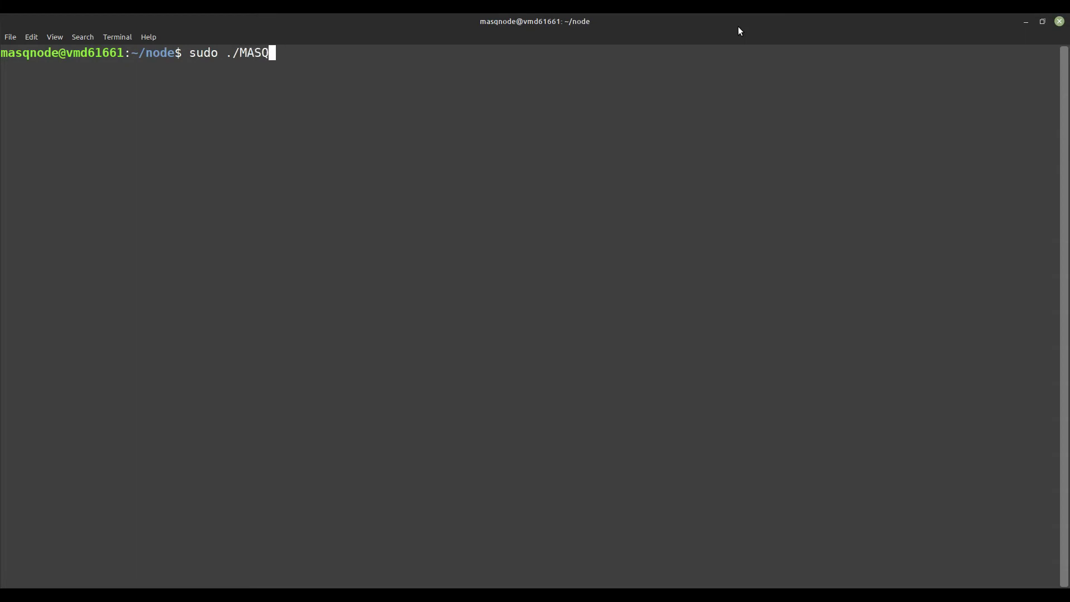
key(Tab)
text(--neighborhood)
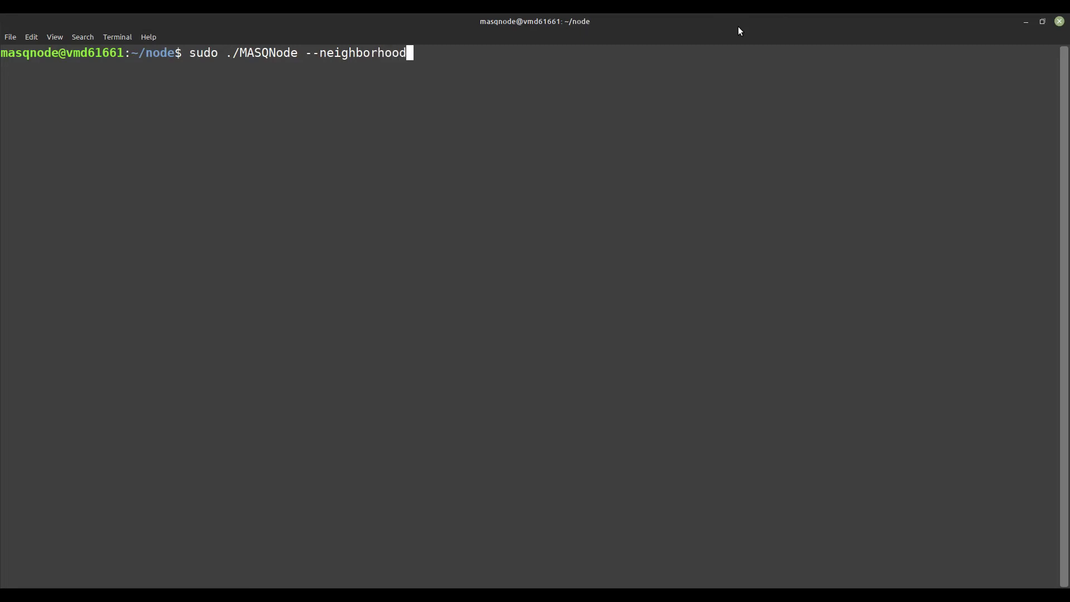
text(-mode zero-hop --)
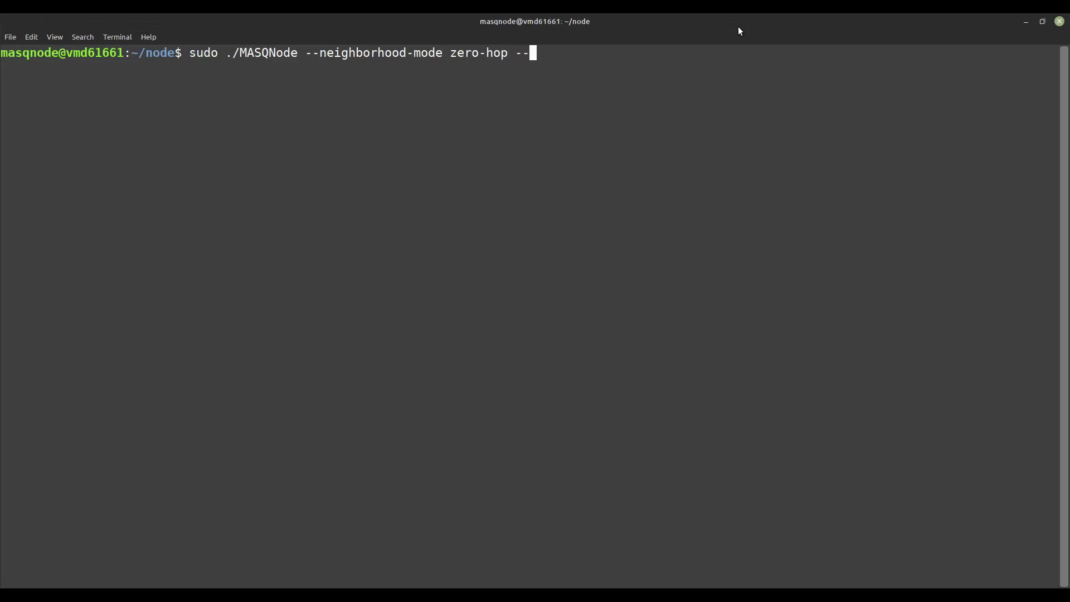
text(data-directory /home/m)
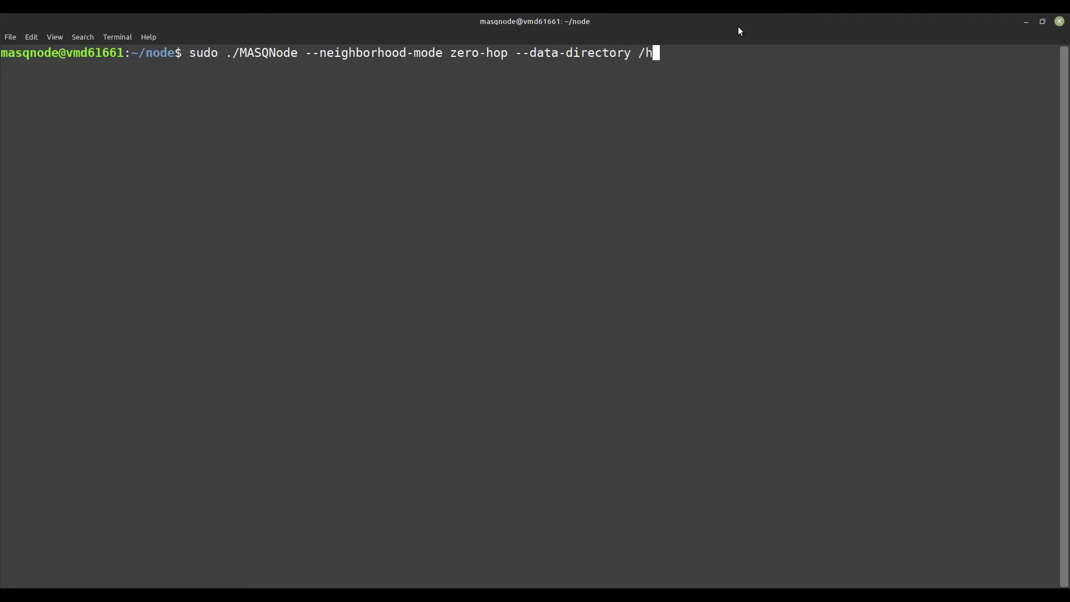
text(asqnode/node)
key(Return)
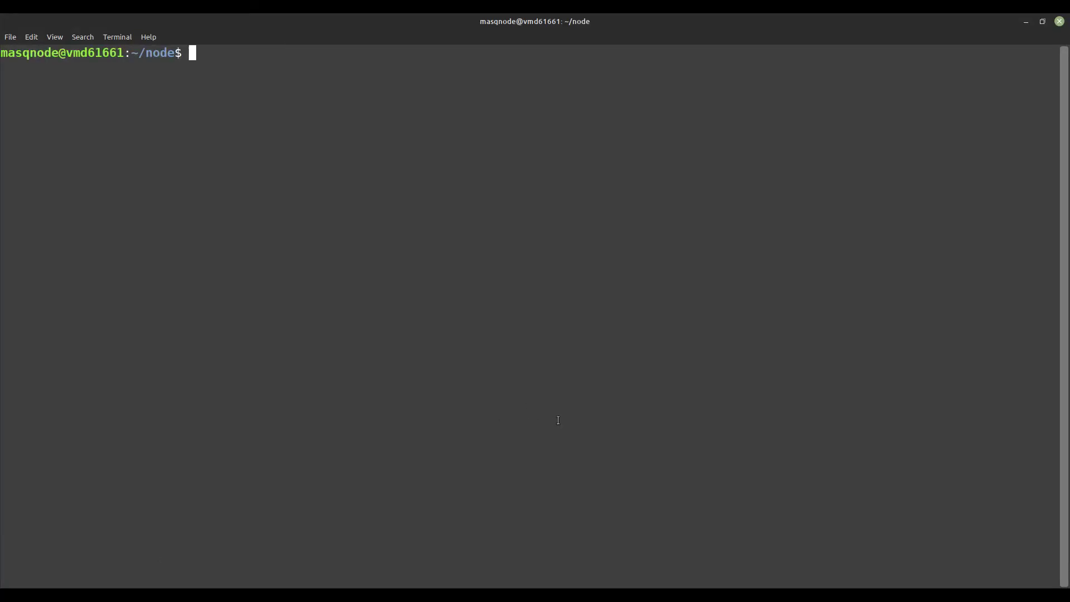
Step: List the node folder's files with ls -la and launch the masq interactive shell
text(ls -la)
key(Return)
text(./masq)
key(Return)
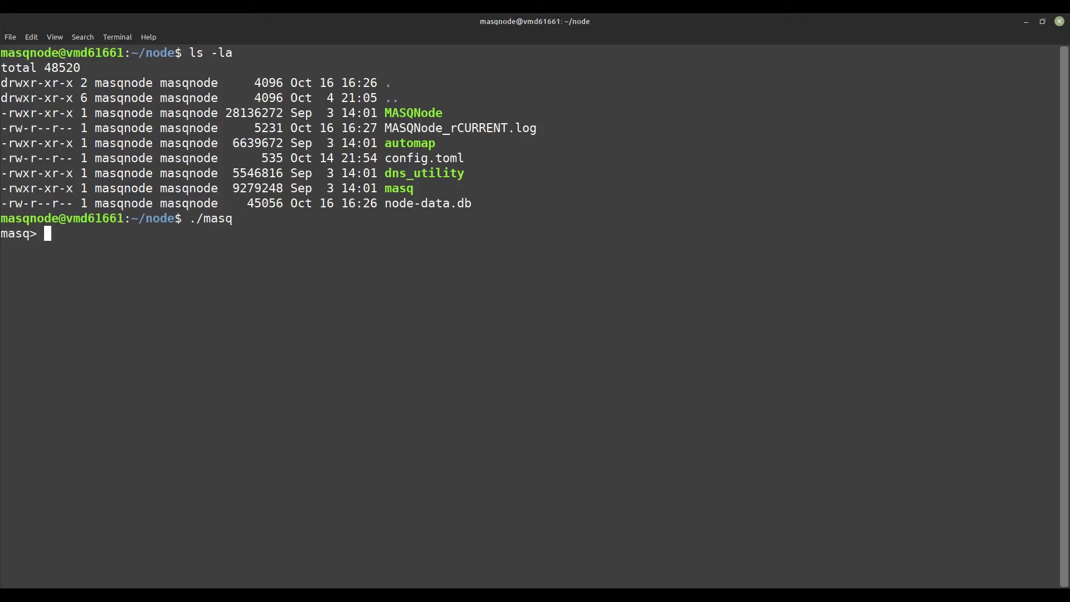
Step: Show masq's subcommand help and enter a set-password command with the database password
text(help)
key(Return)
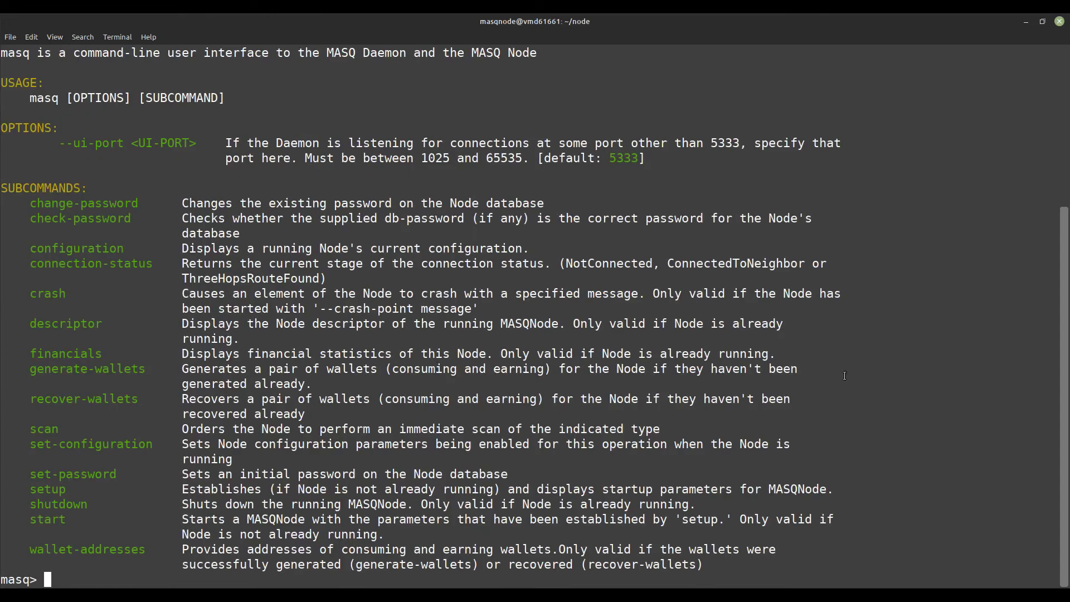
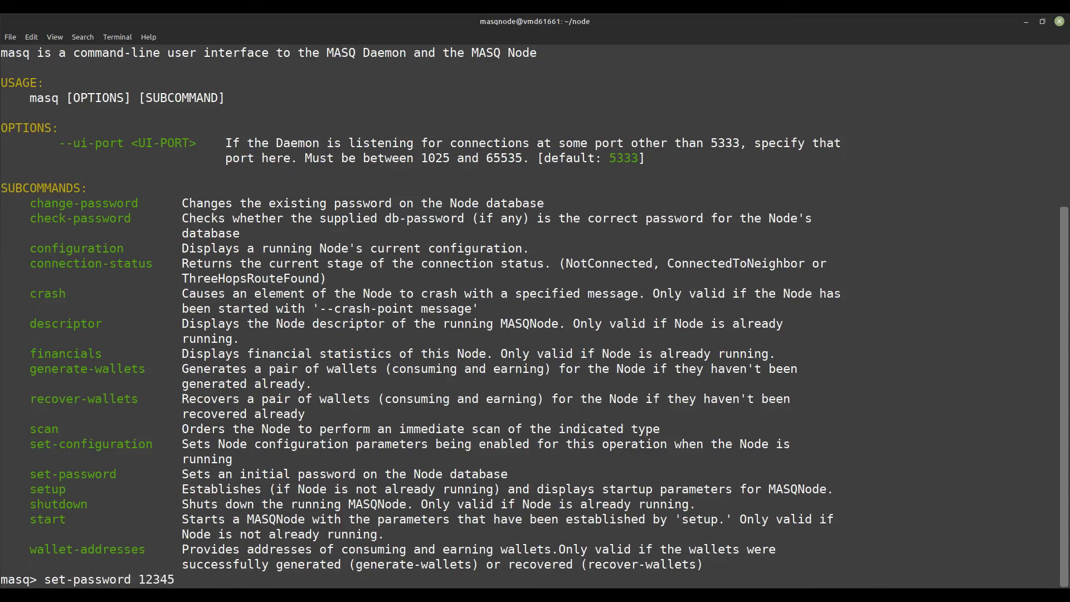
Step: Set the Node database password and verify it with check-password
key(Return)
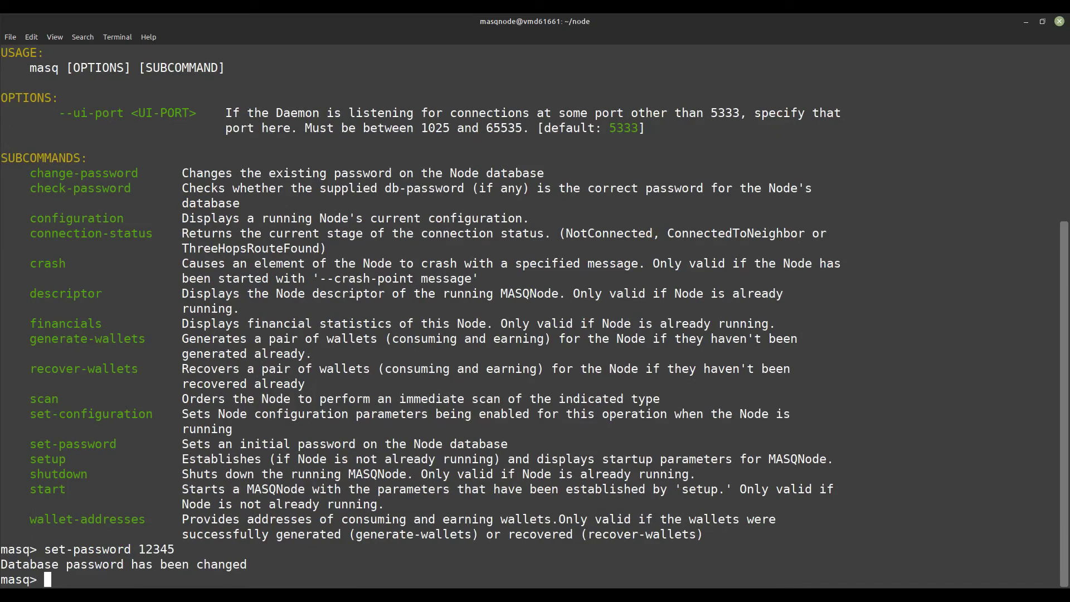
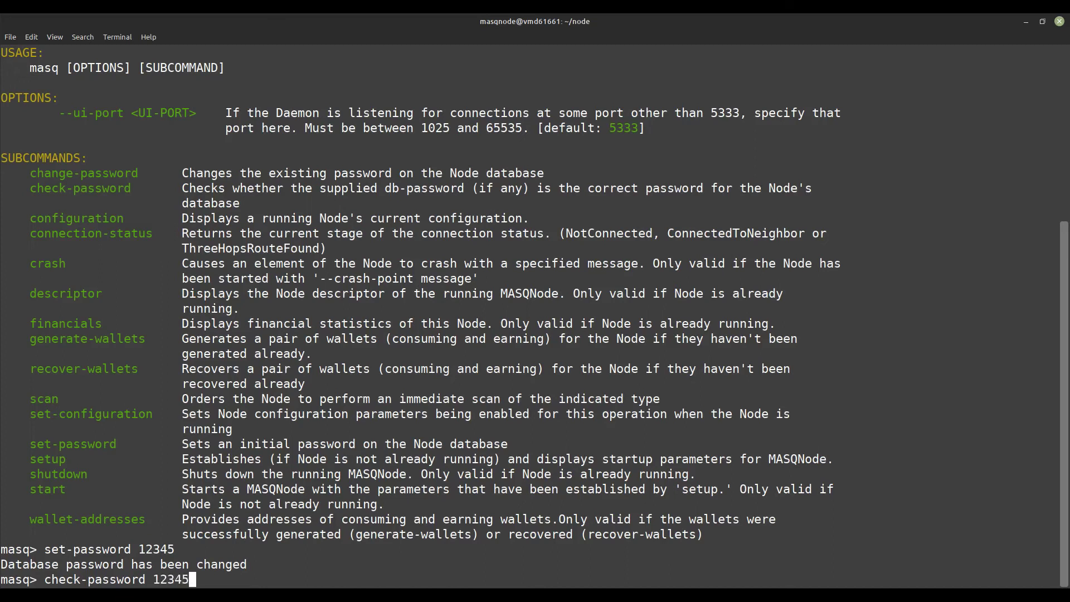
key(Return)
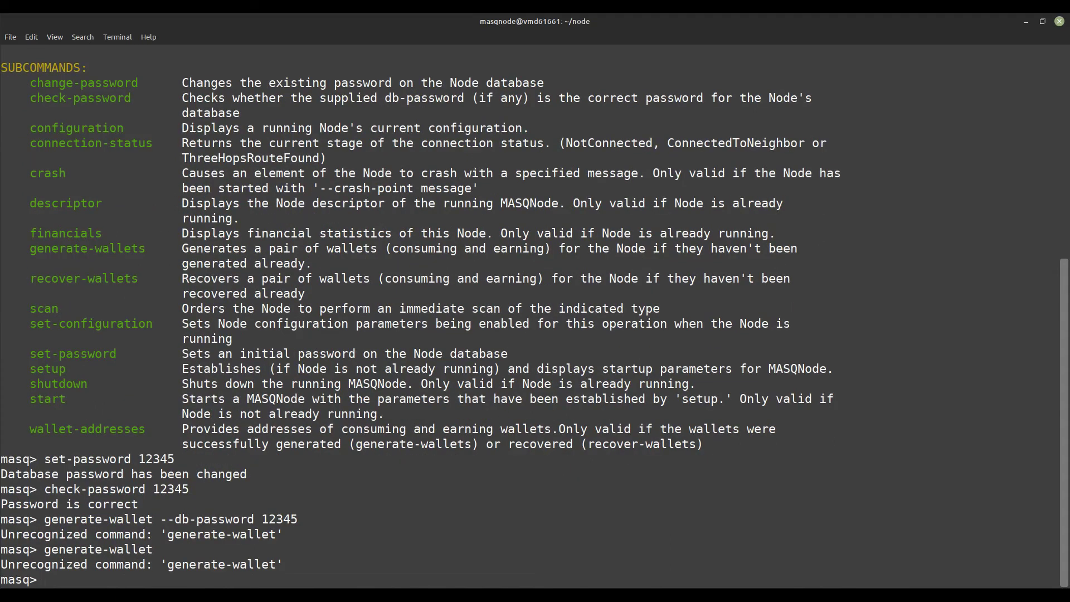
Step: Rerun the earlier wallet command, corrected to generate-wallets with --db-password, to create consuming and earning wallets
key(Up)
key(Up)
key(Left)
key(Left)
key(Left)
key(Left)
key(Left)
key(Left)
key(Left)
key(Left)
key(Left)
key(Left)
key(Left)
key(Left)
key(Left)
key(Left)
key(Left)
key(Left)
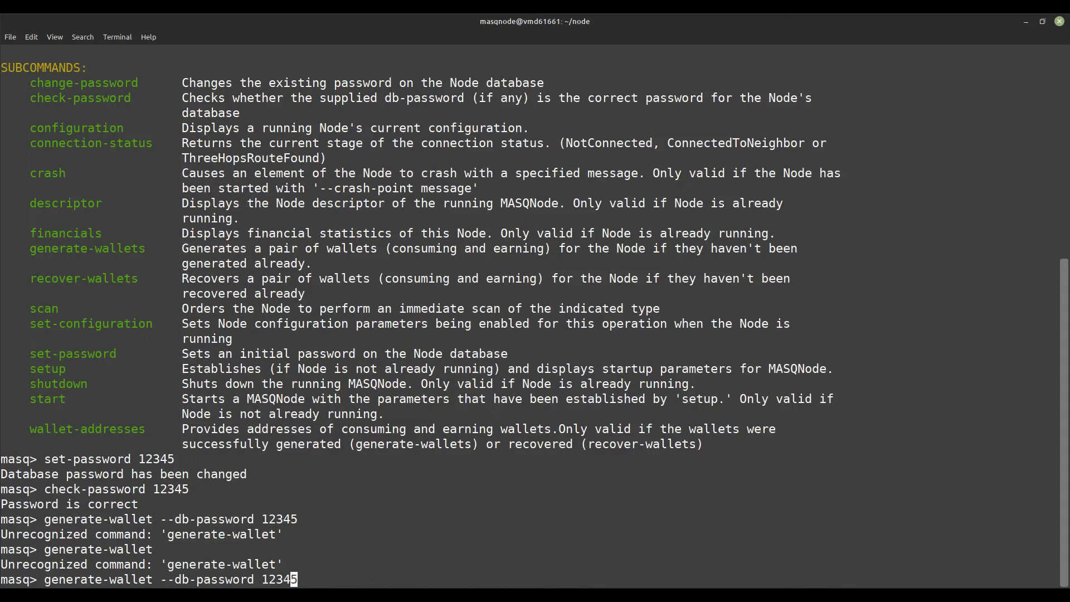
key(Left)
key(Left)
key(Left)
key(Left)
text(s)
key(Return)
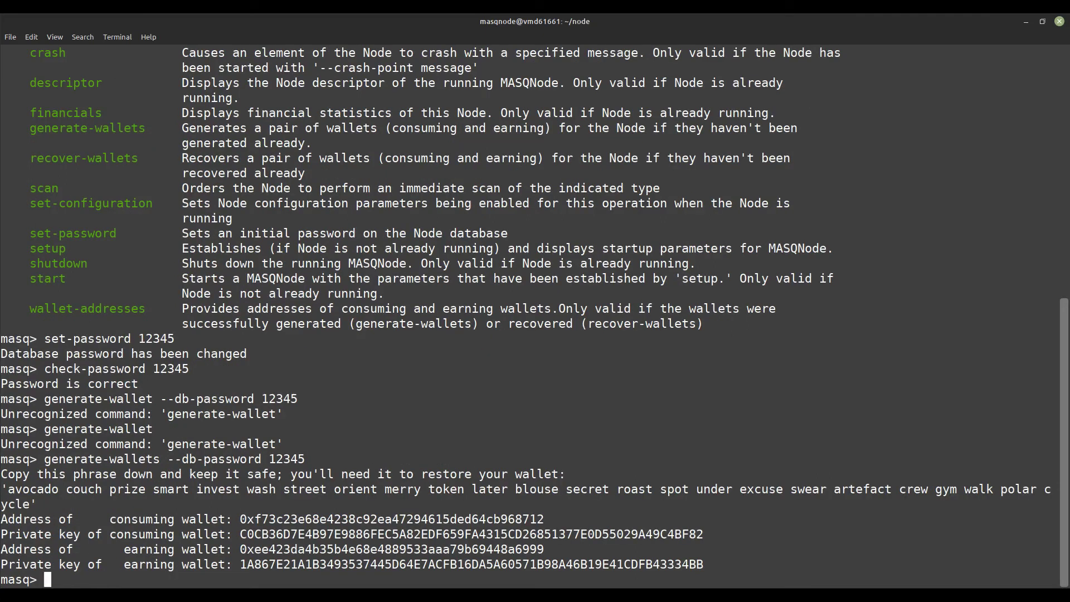
Step: Copy the wallet phrase, addresses and private keys to the clipboard
drag(4, 475, 702, 558)
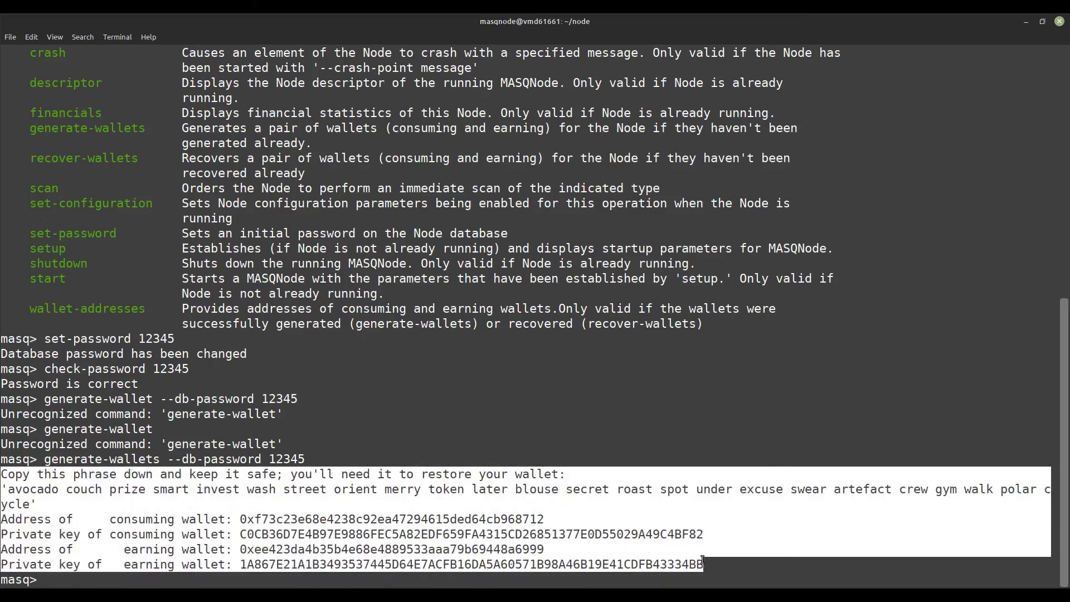
right_click(389, 533)
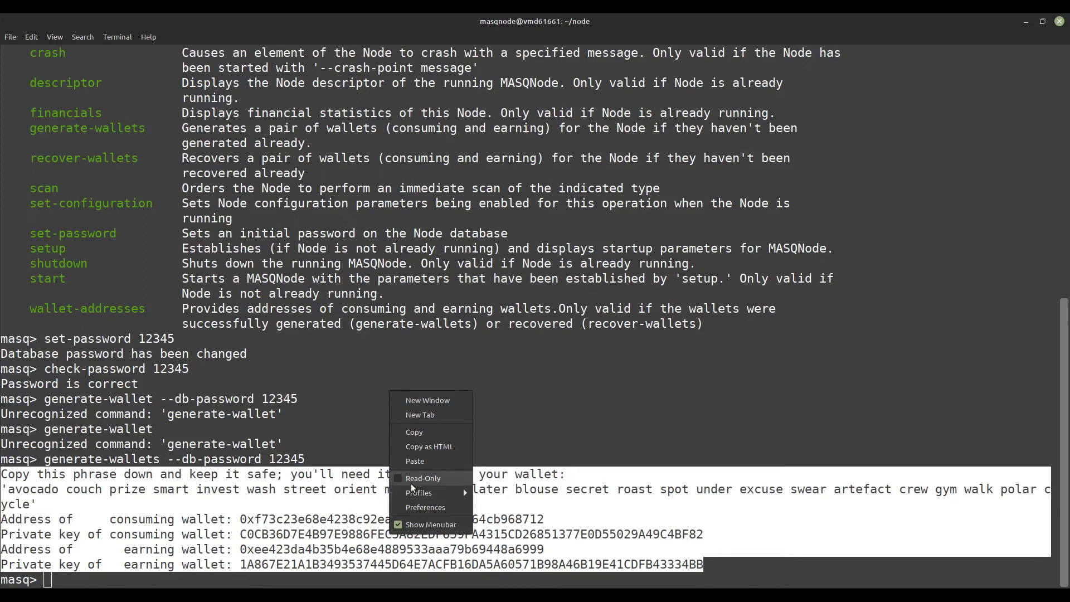
click(420, 435)
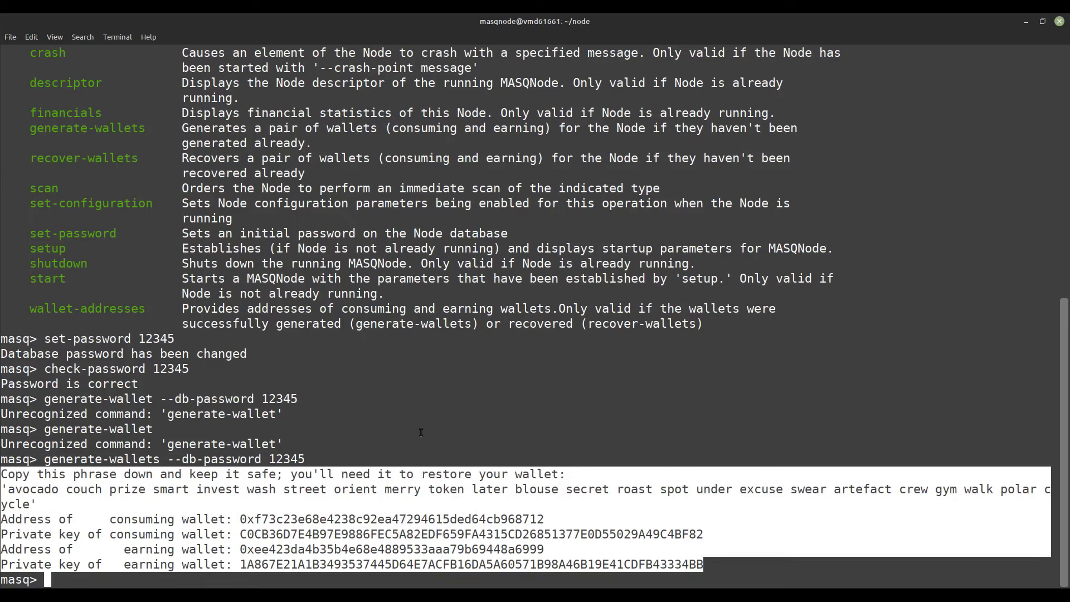
Step: Exit the masq shell and switch to the terminal window running the Node
key(ctrl+c)
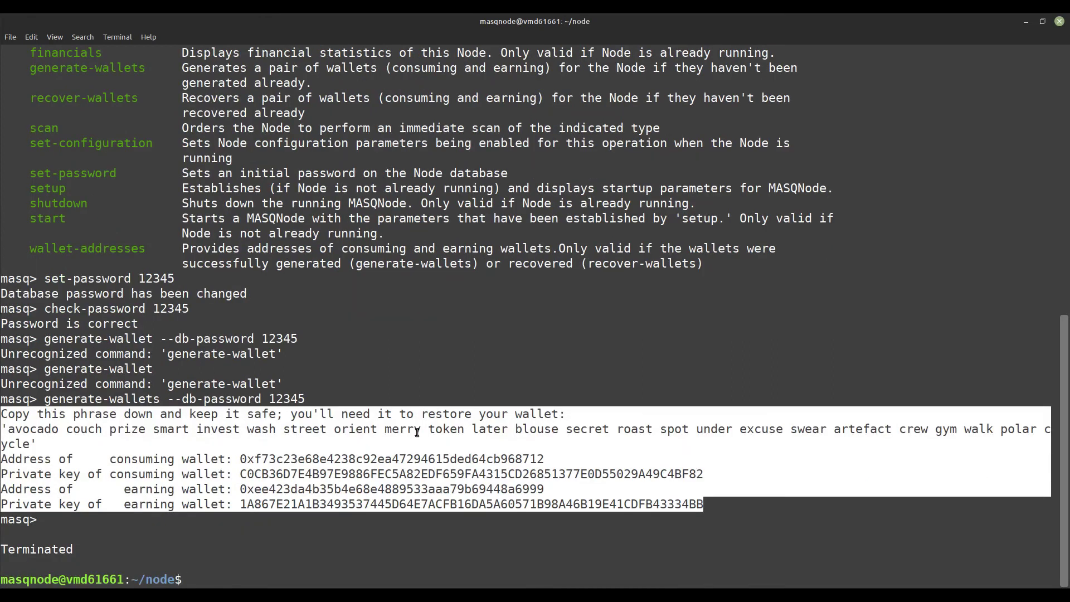
mouse_move(72, 594)
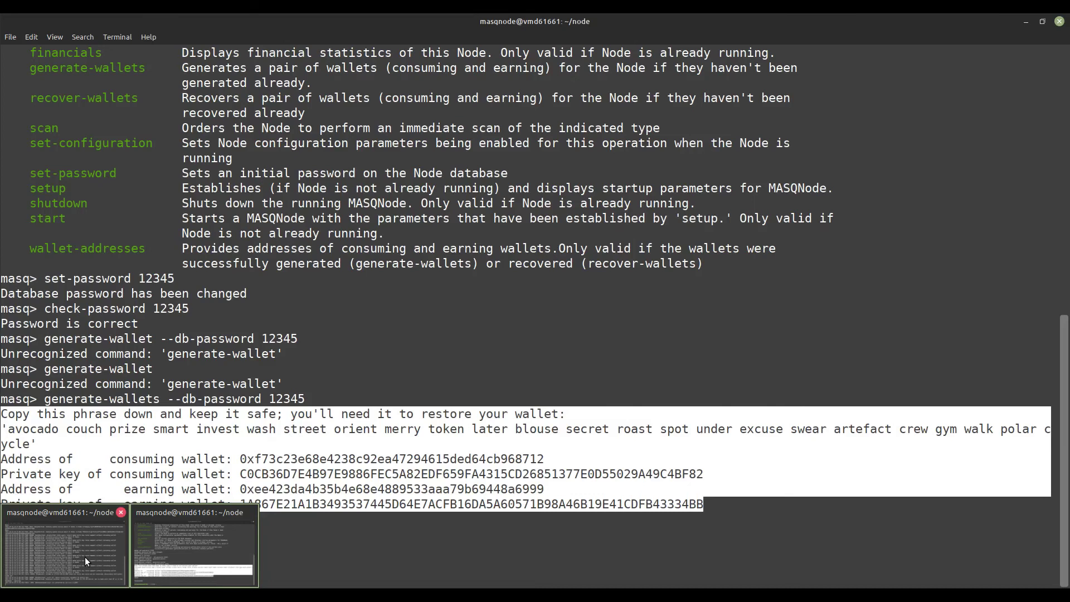
click(85, 557)
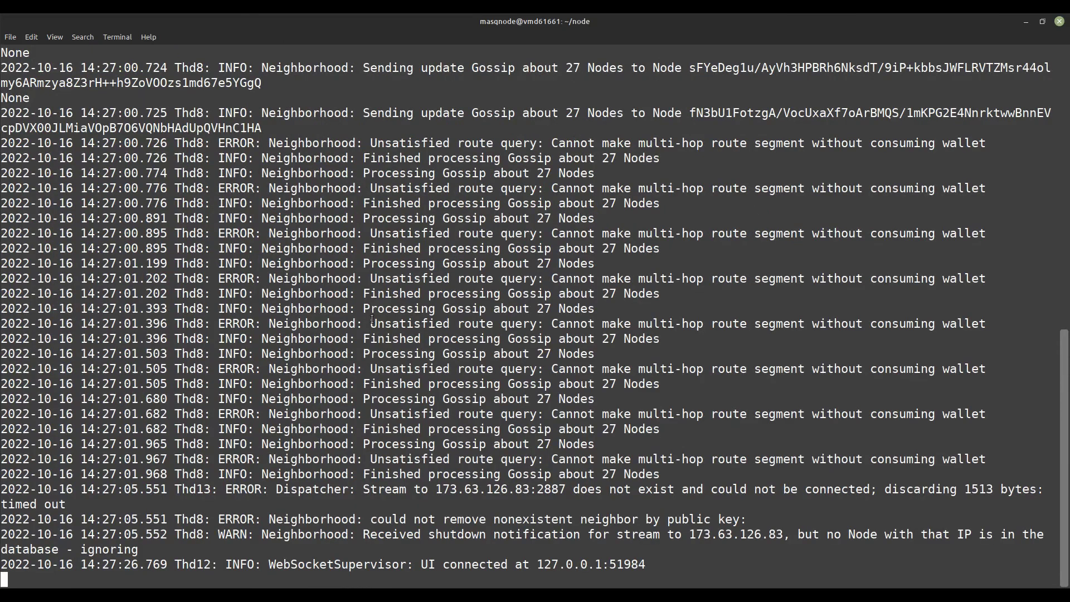
Step: Stop the running Node and open config.toml in nano
key(ctrl+c)
text(nano config.tin)
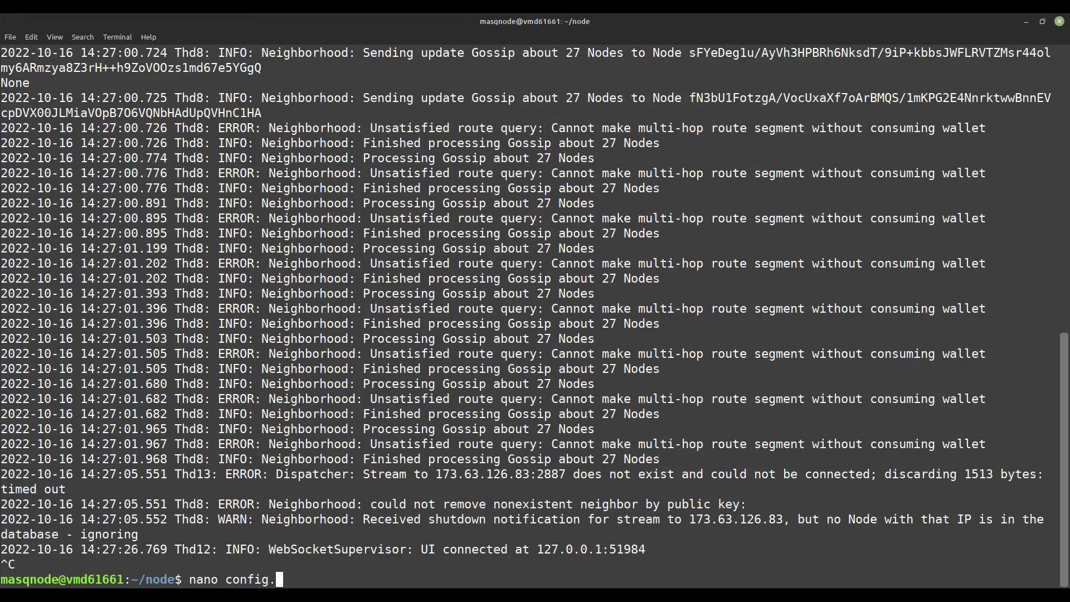
key(BackSpace)
key(BackSpace)
text(oml)
key(Return)
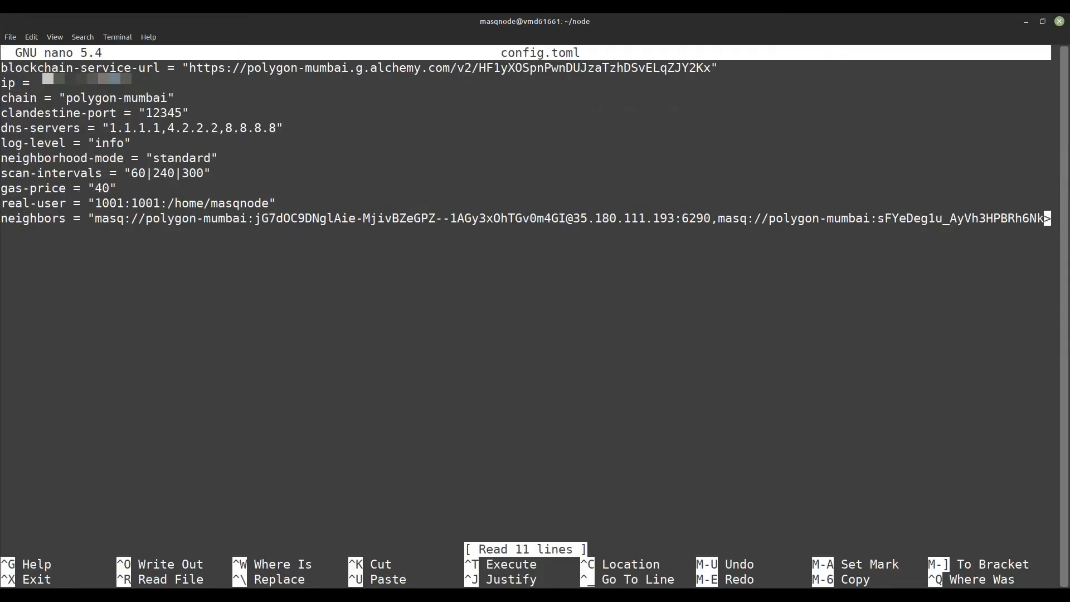
Step: Add a db-password line with the database password below blockchain-service-url, save, and exit nano
key(Down)
key(Return)
key(Up)
text(db-pa)
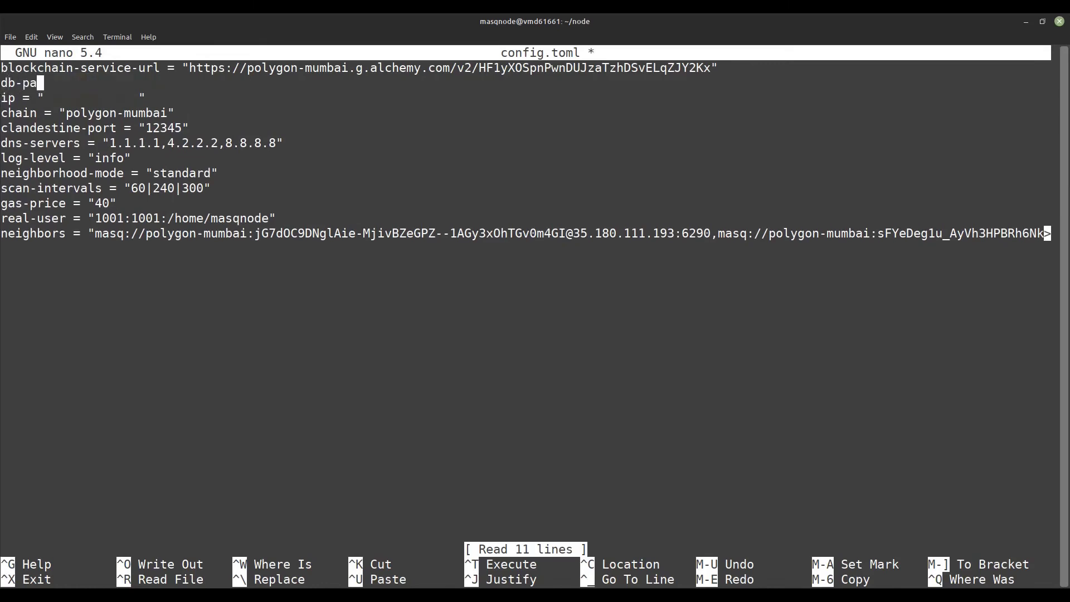
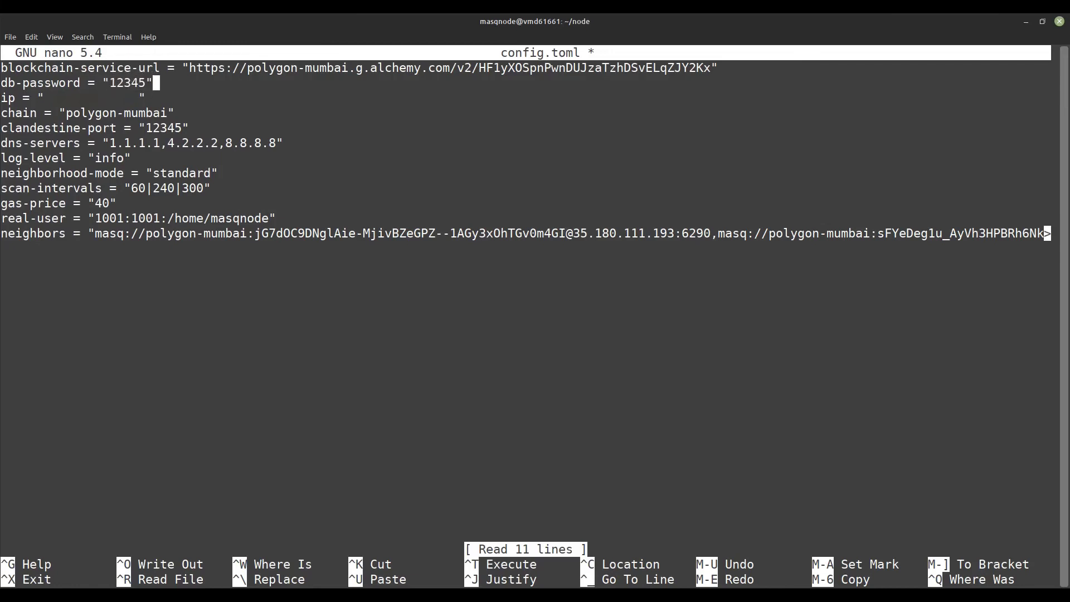
key(ctrl+o)
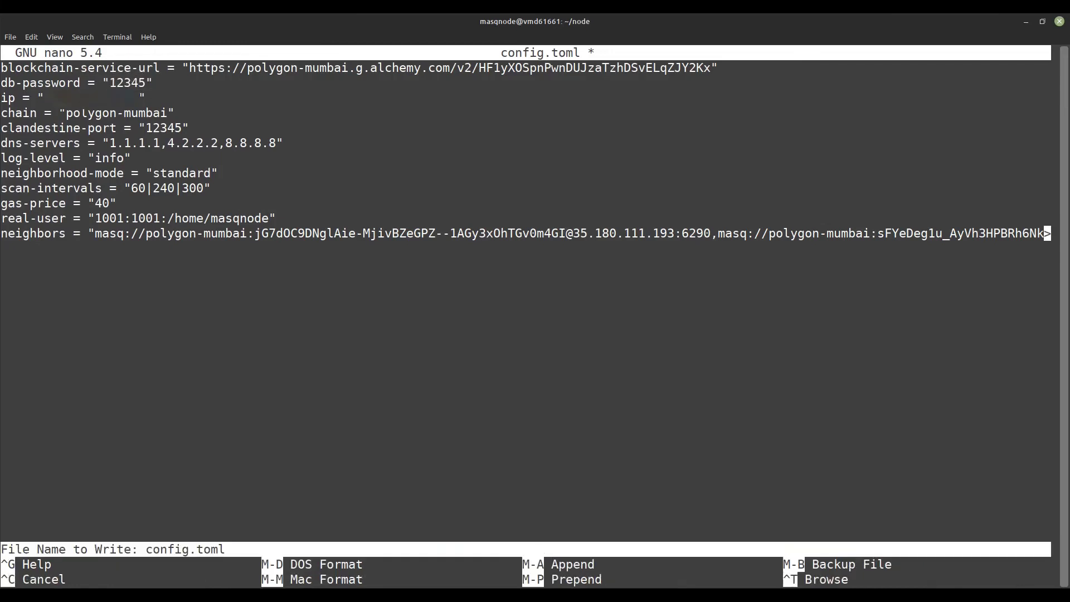
key(Return)
key(ctrl+x)
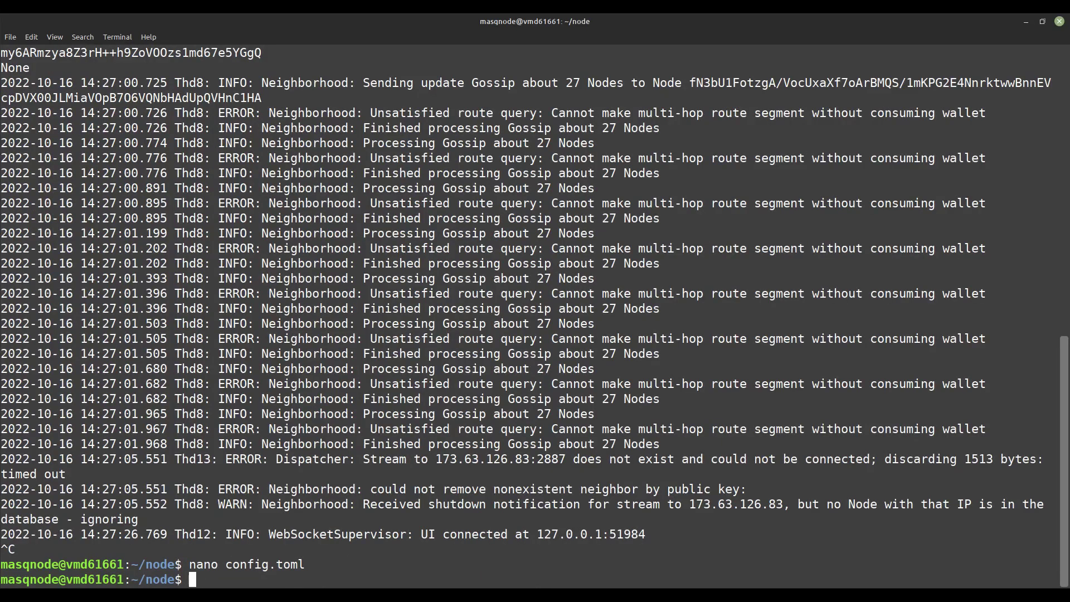
Step: Clear the screen and run sudo ./MASQNode with --data-directory /home/masqnode/node and --config-file /home/masqnode/node/config.toml
text(clear)
key(Return)
text(sudo ./M)
key(Tab)
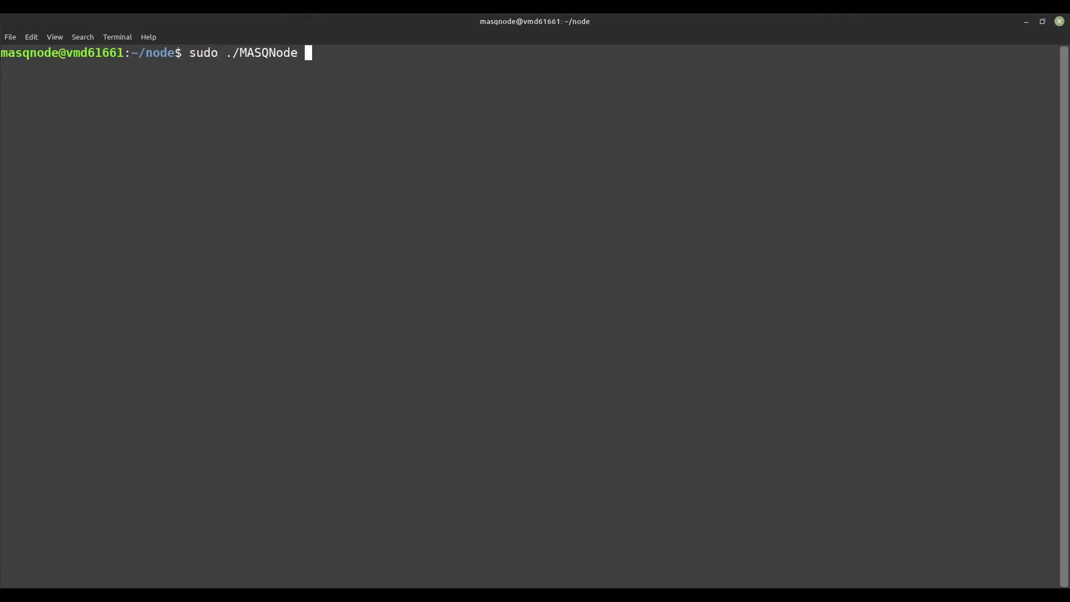
text(--data-directory /h)
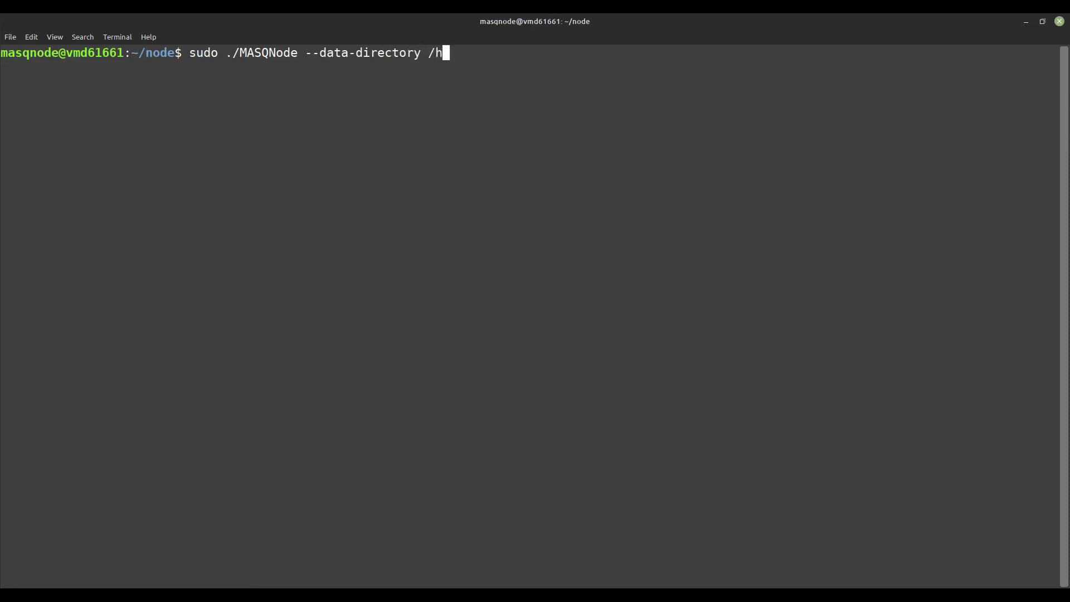
text(ome/masqnode/node)
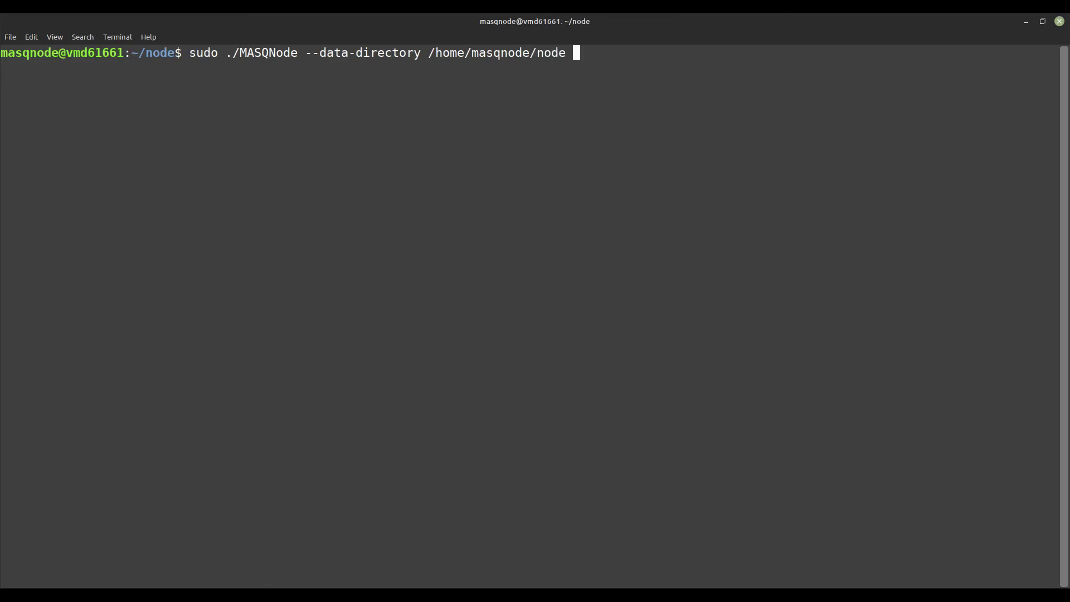
text( --config-file /home/masqnode/)
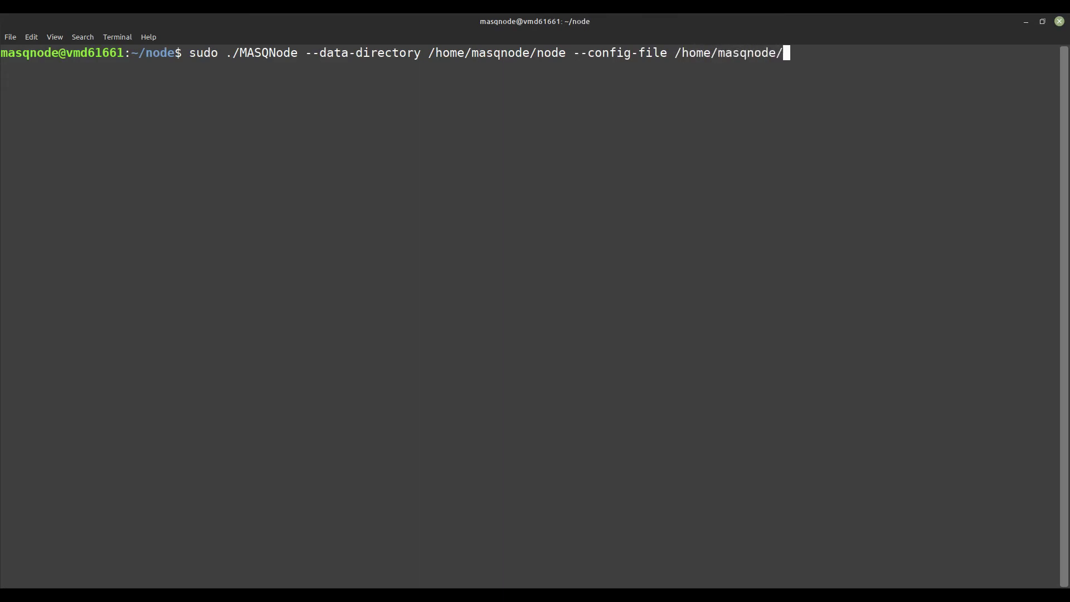
text(node/config.toml)
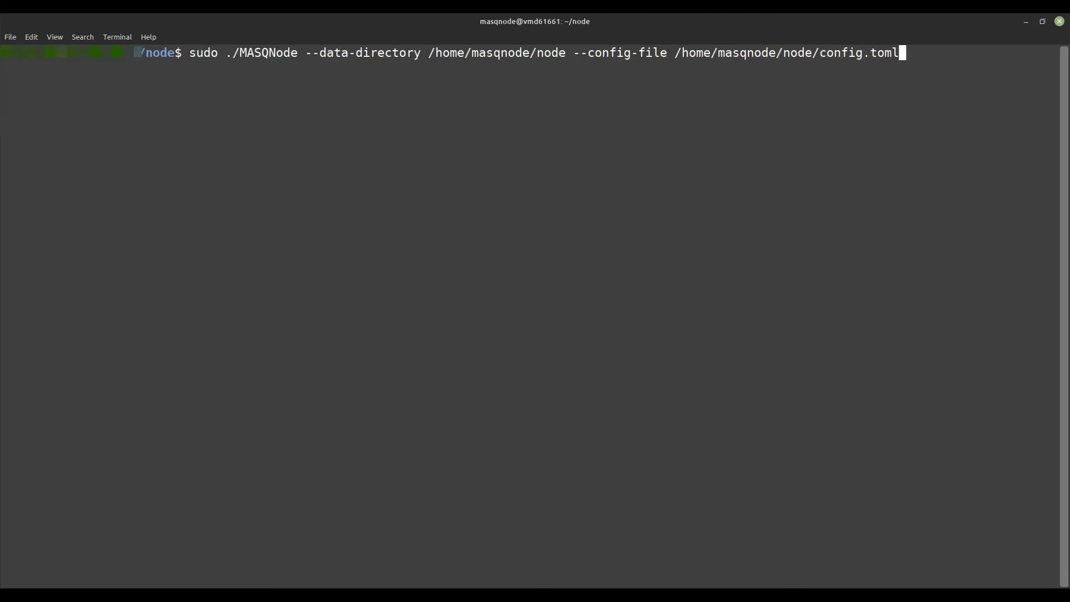
key(Return)
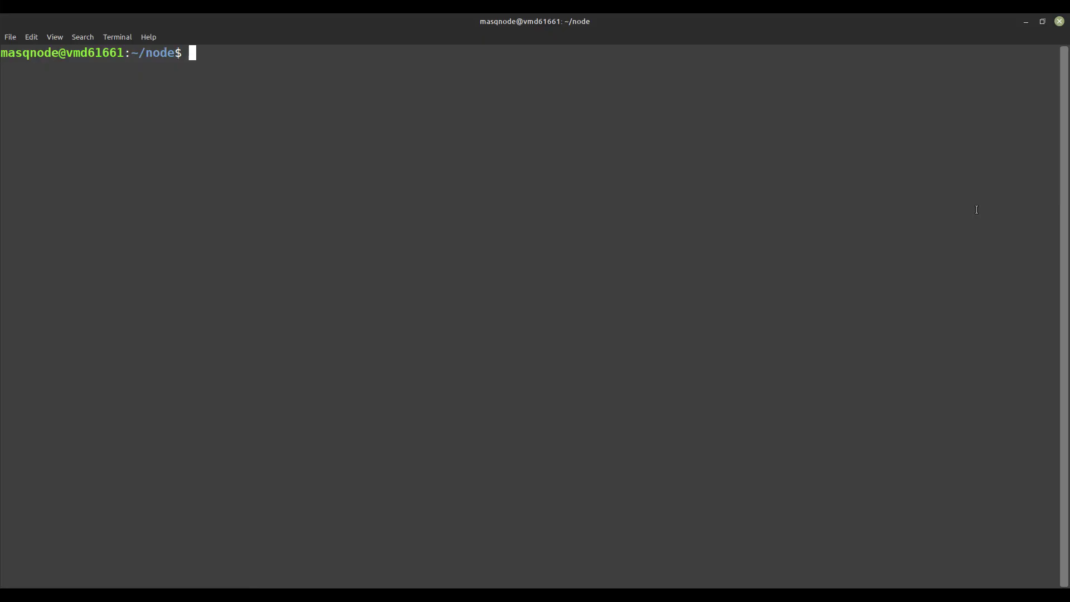
Step: View screen's help and create a screen session named masq
text(screen -help)
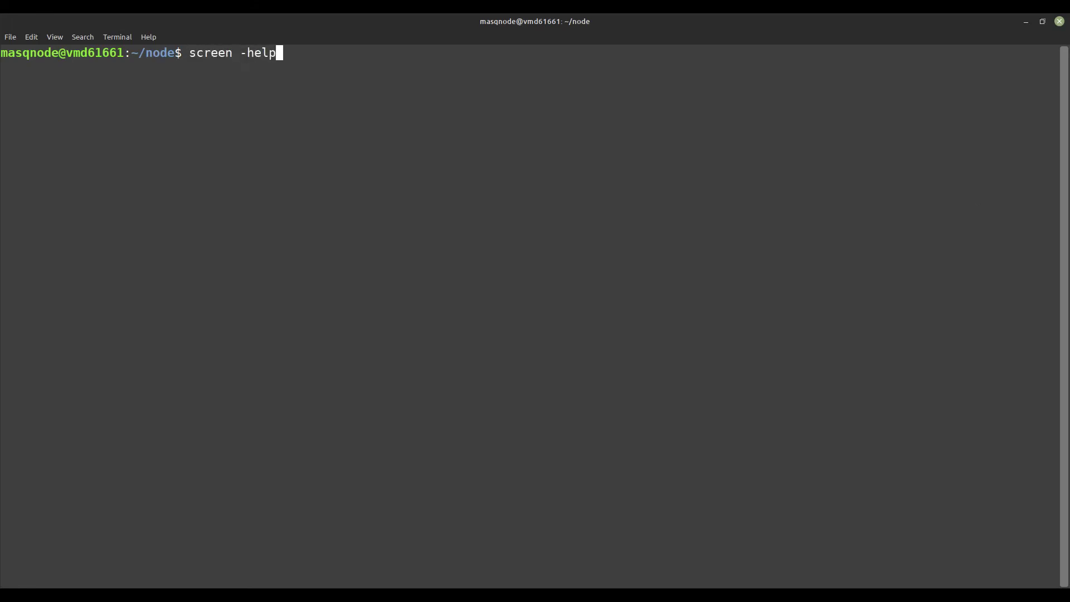
key(Return)
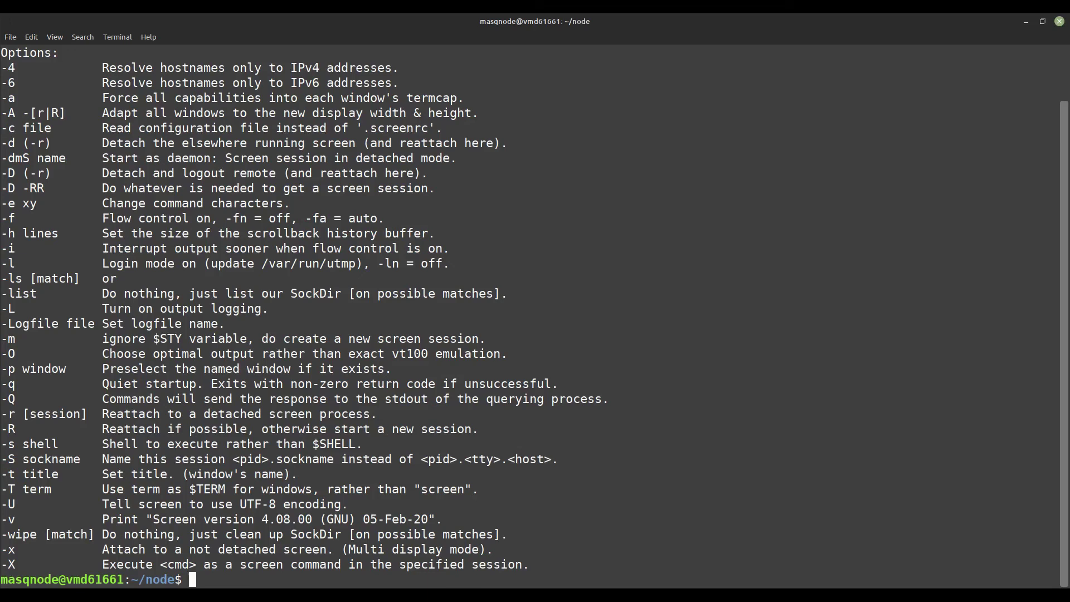
text(screen -S masq)
key(Return)
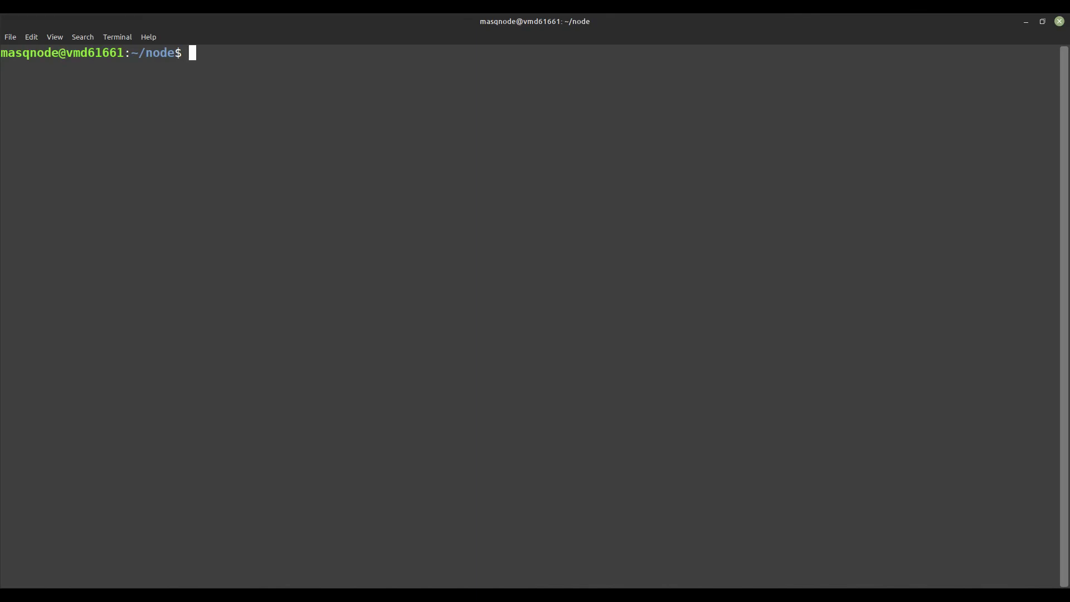
Step: List the running screen sessions, confirming 3714693.masq, then detach from it
text(screen -list)
key(Return)
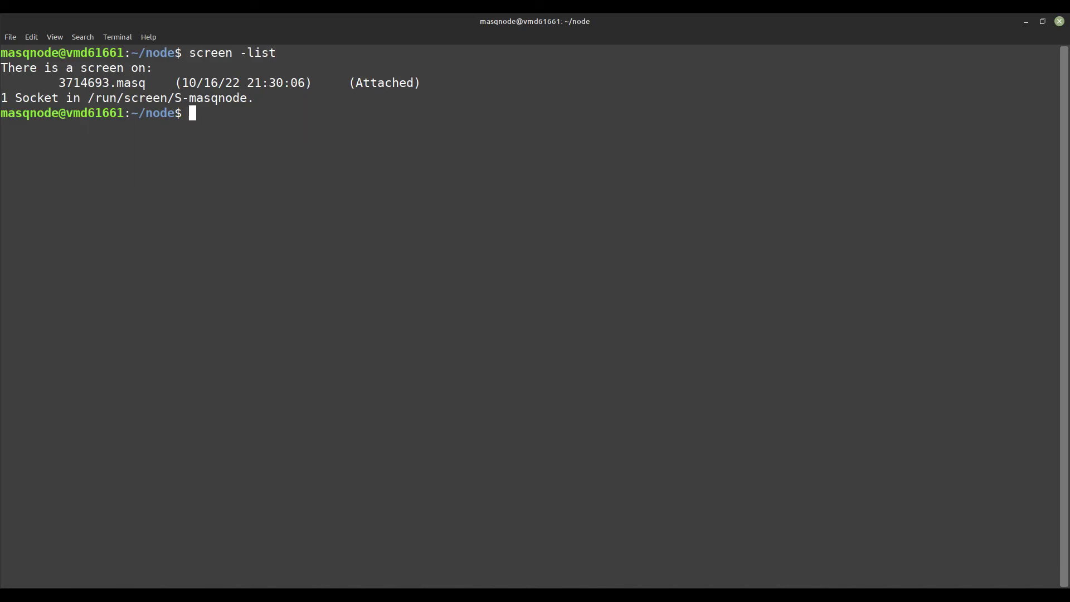
key(ctrl+a)
key(d)
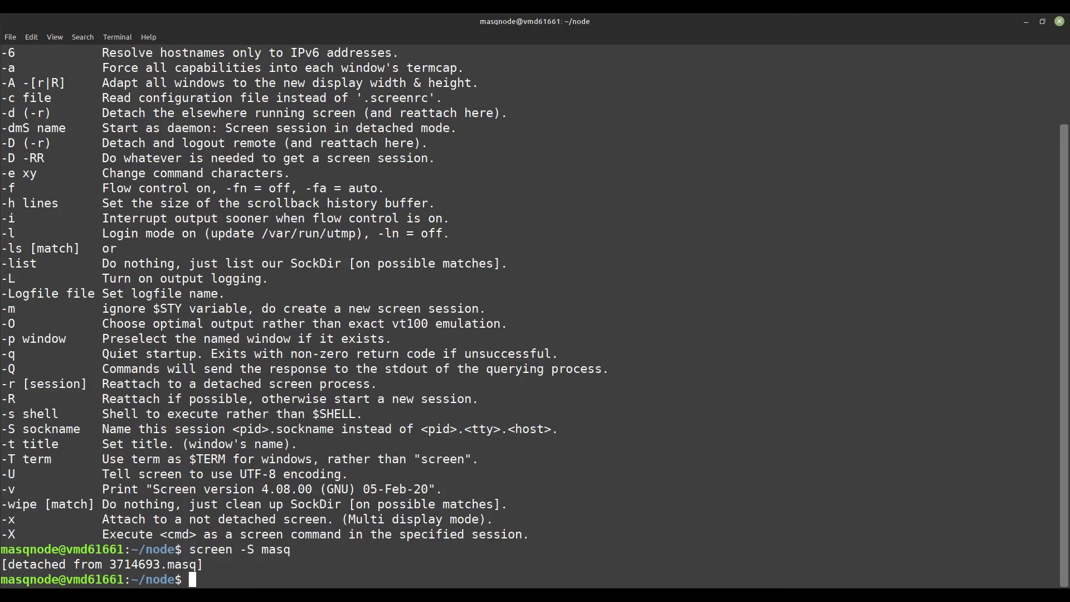
Step: Reattach to the masq session, kill its window, and start a fresh screen session named masq
text(screen -r masq)
key(Return)
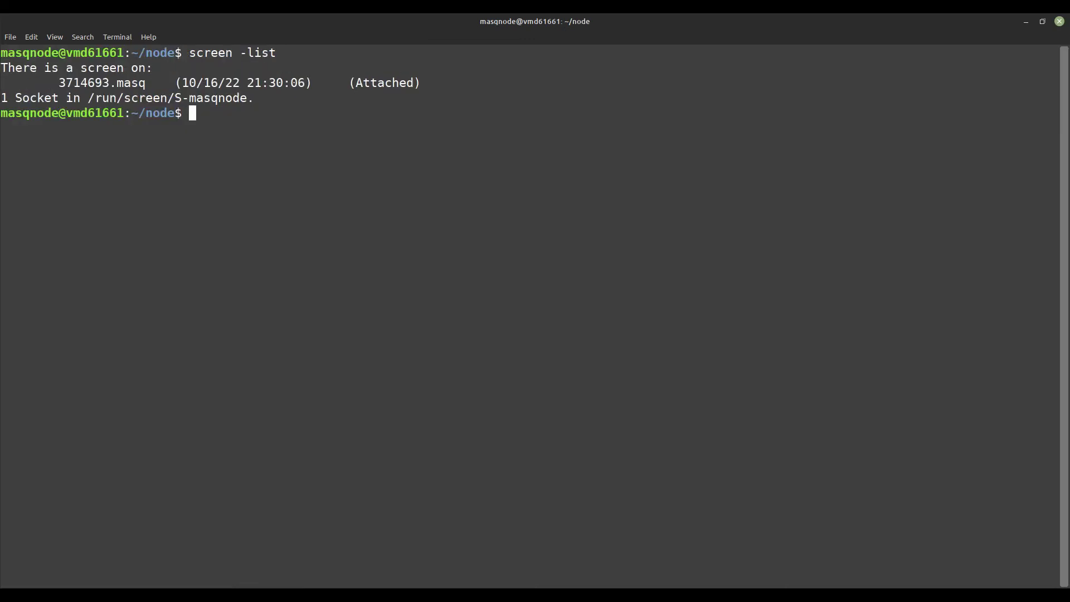
key(ctrl+a)
key(k)
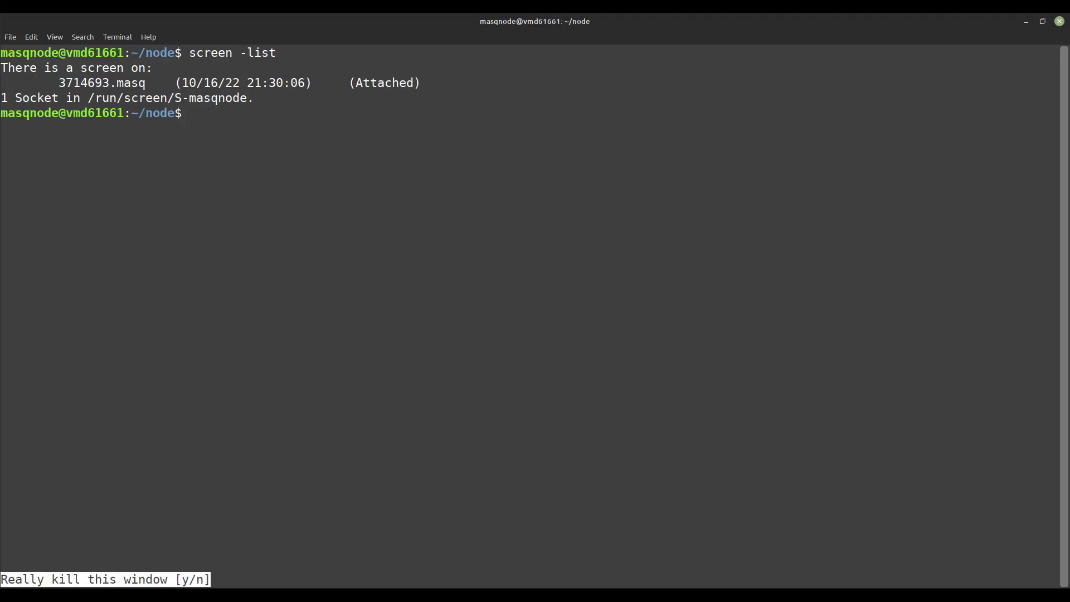
key(y)
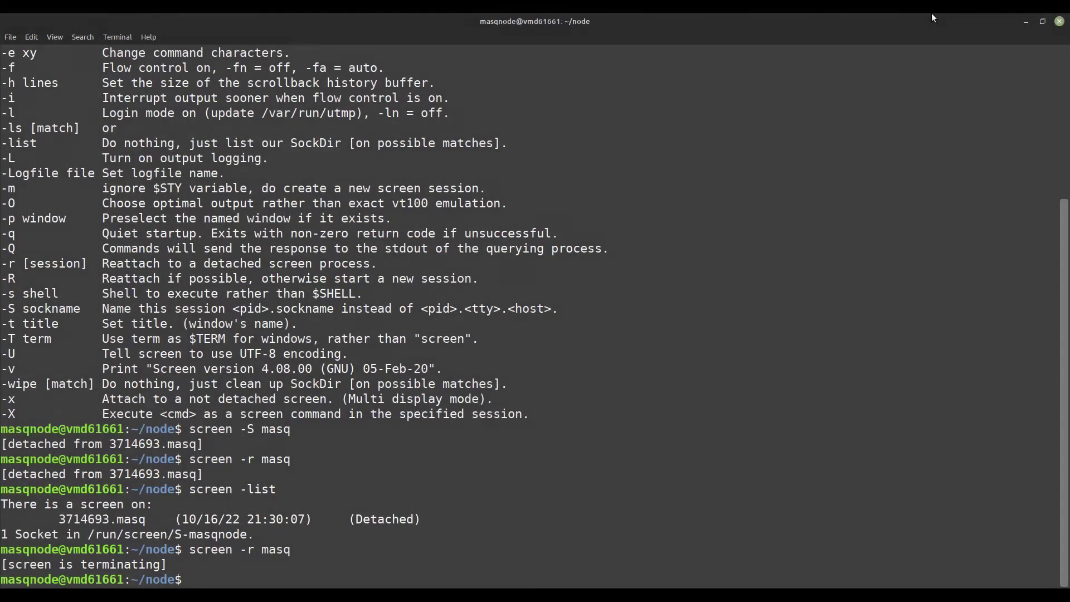
text(screen -S masq)
key(Return)
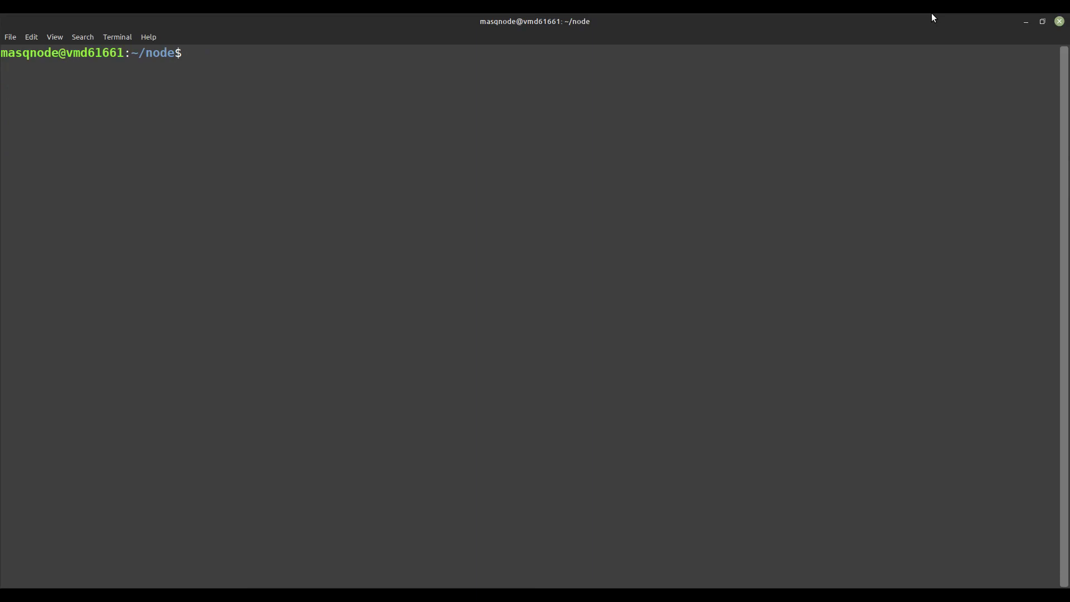
Step: Launch sudo ./MASQNode with the pasted data-directory and config-file options, entering the sudo password
text(sudo ./MASQ)
key(Tab)
key(ctrl+shift+v)
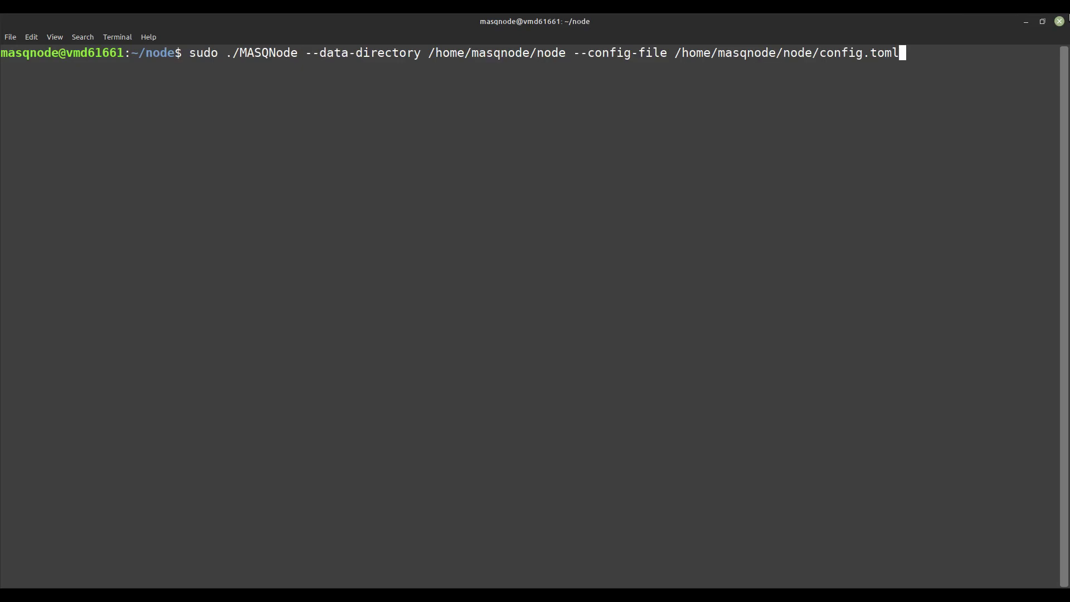
key(Return)
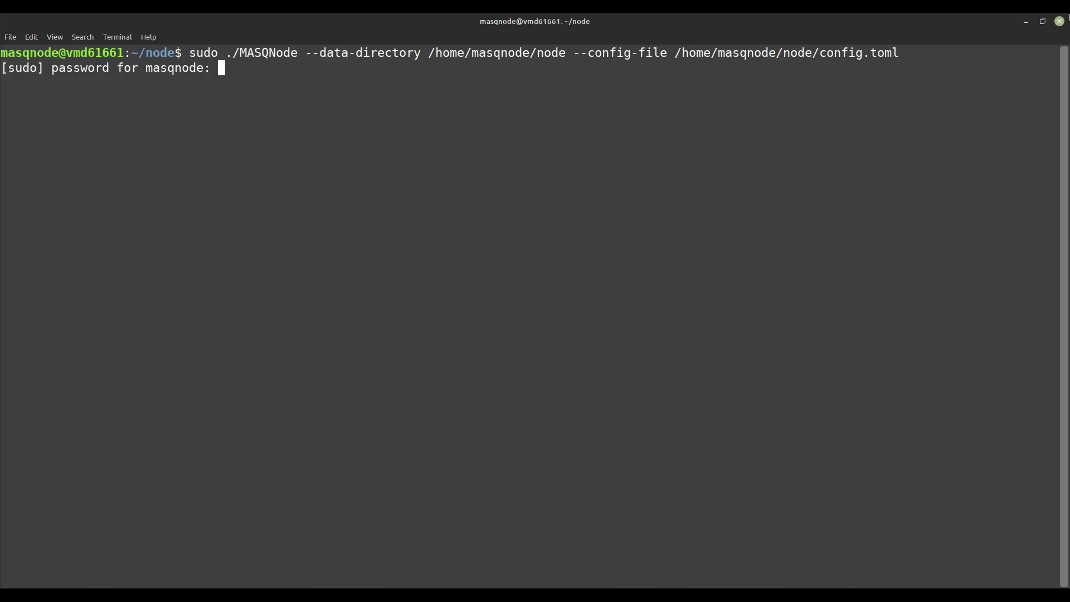
key(Return)
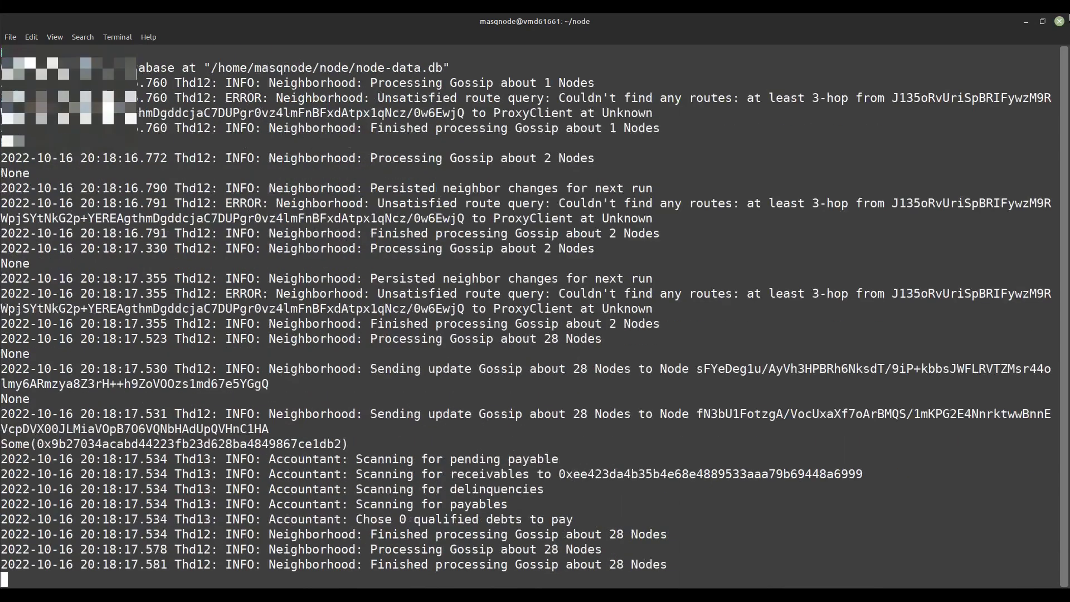